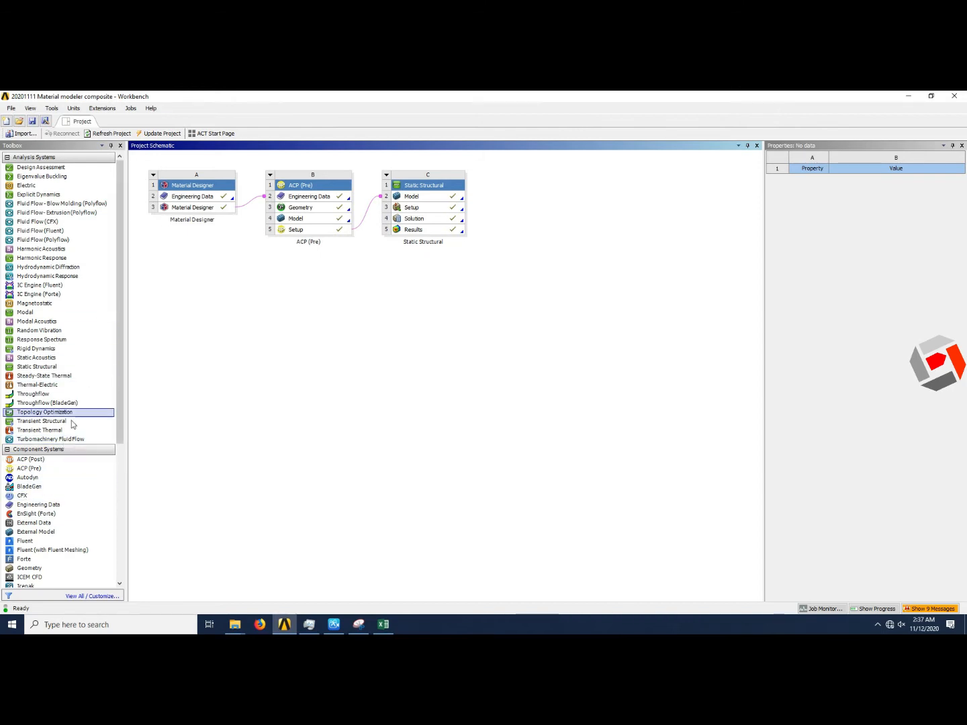
- Add a standalone Material Designer system below the existing one in the project schematic and open its Engineering Data
scroll(47, 528, down, 2)
drag(49, 545, 195, 255)
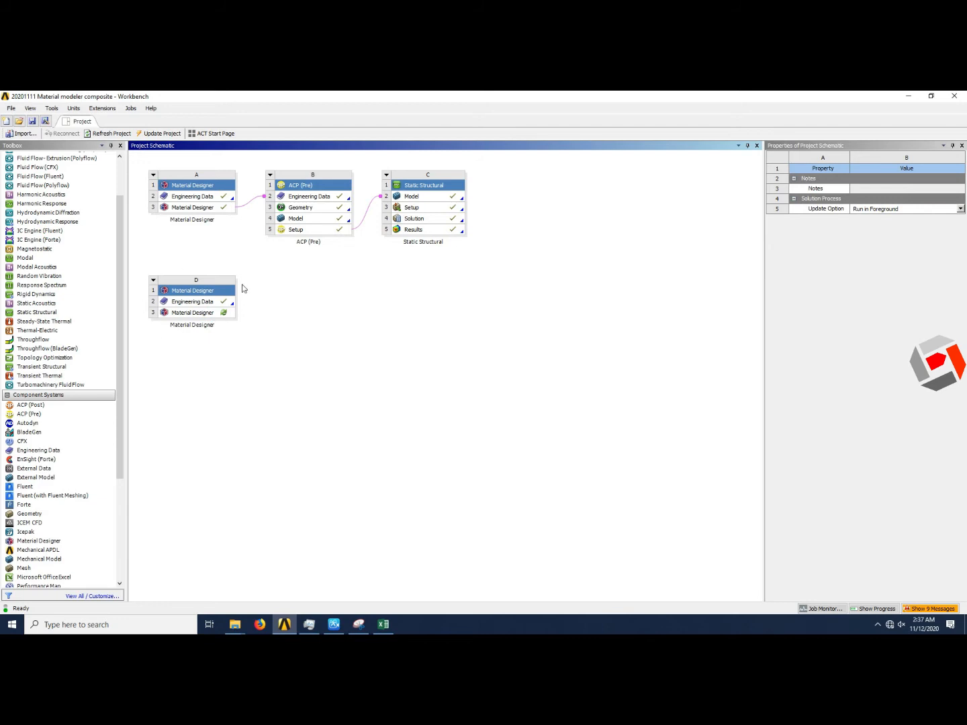
double_click(205, 304)
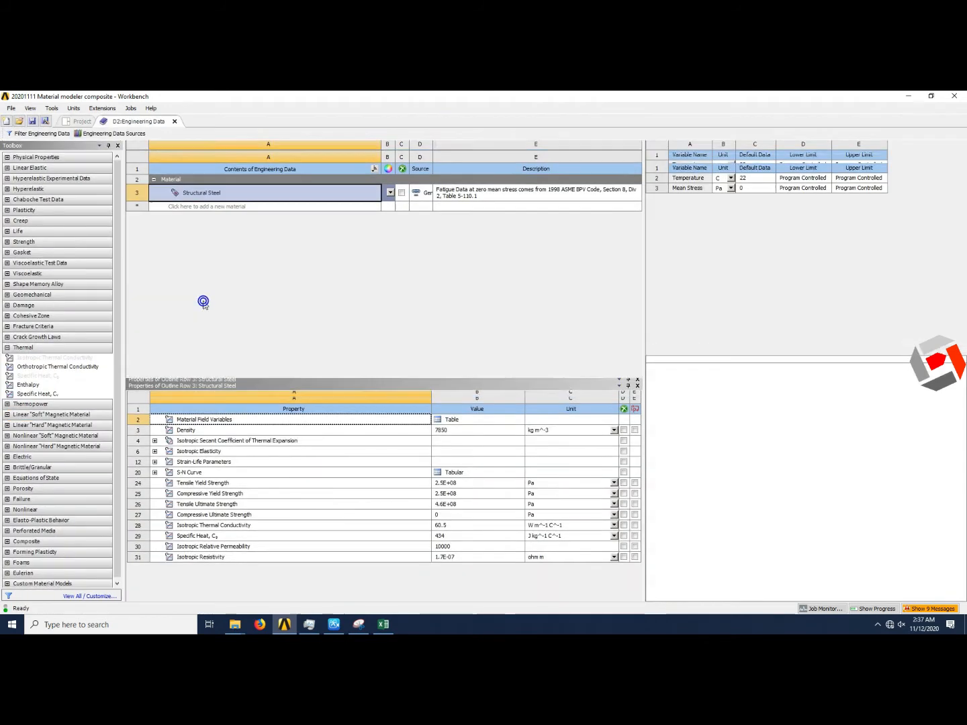
- Add Carbon Fiber (395 GPa), Epoxy Carbon UD (395 GPa) Prepreg and Epoxy S-Glass UD from the Composite Materials library to the engineering data
click(126, 134)
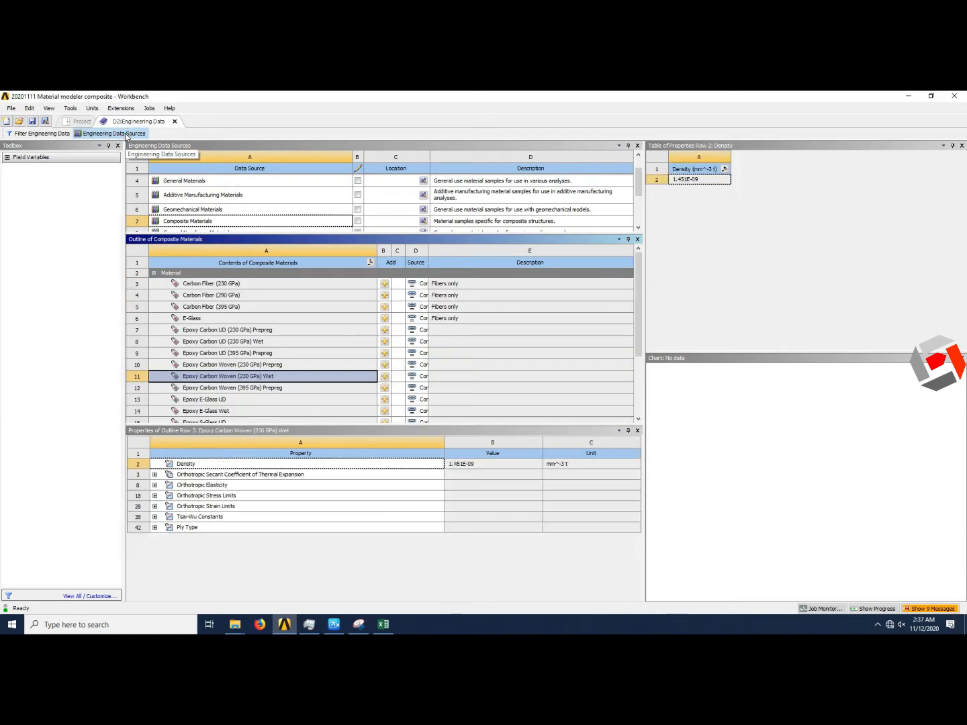
click(200, 222)
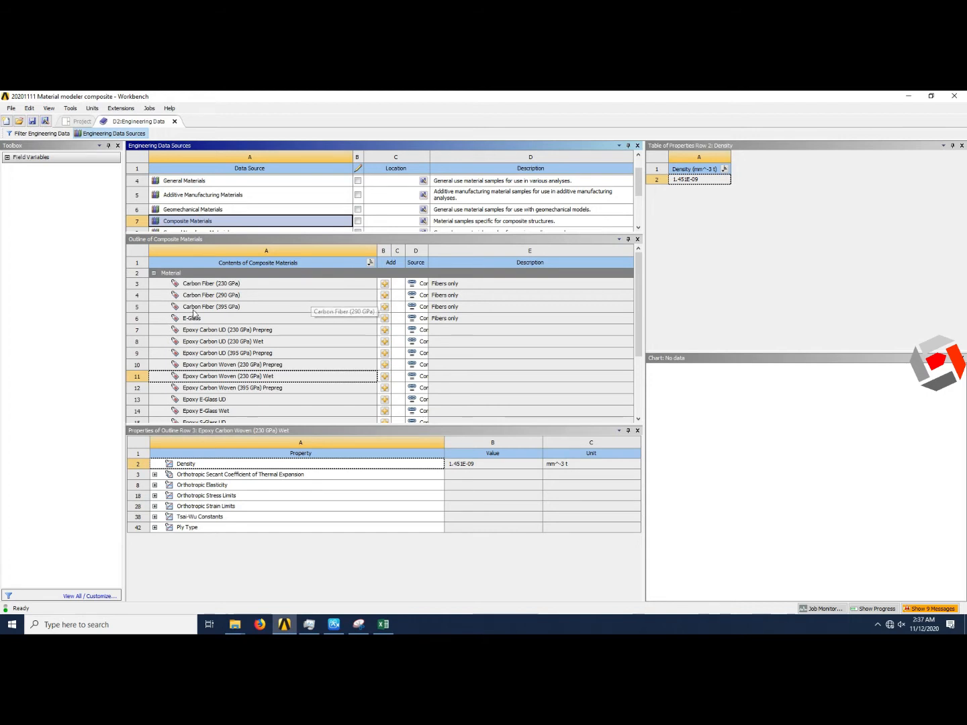
click(383, 307)
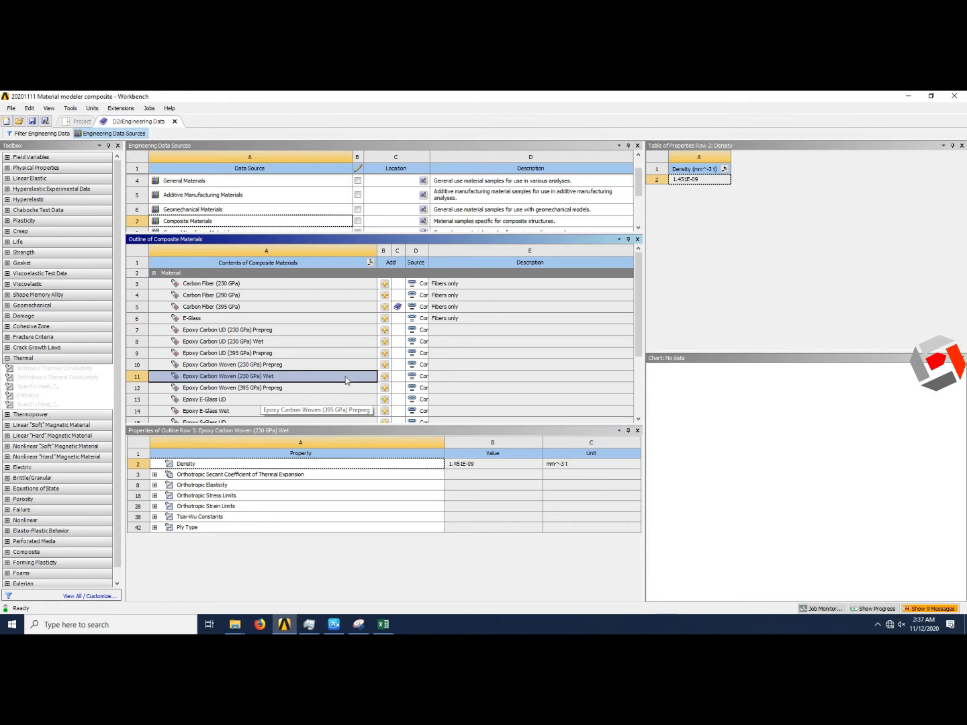
click(384, 353)
scroll(255, 406, down, 1)
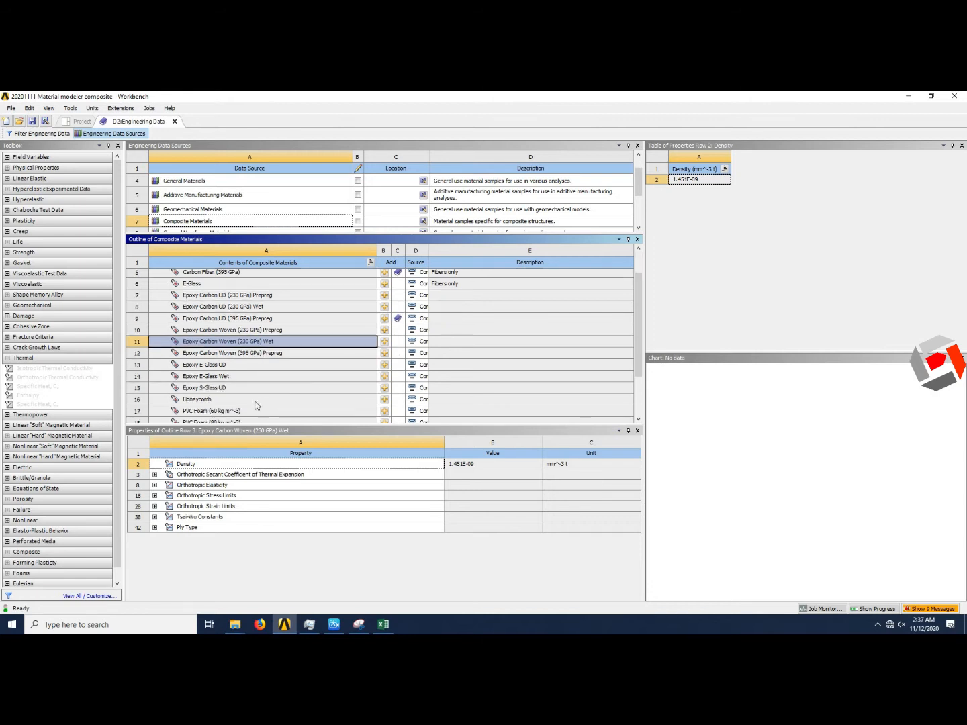
scroll(228, 387, down, 1)
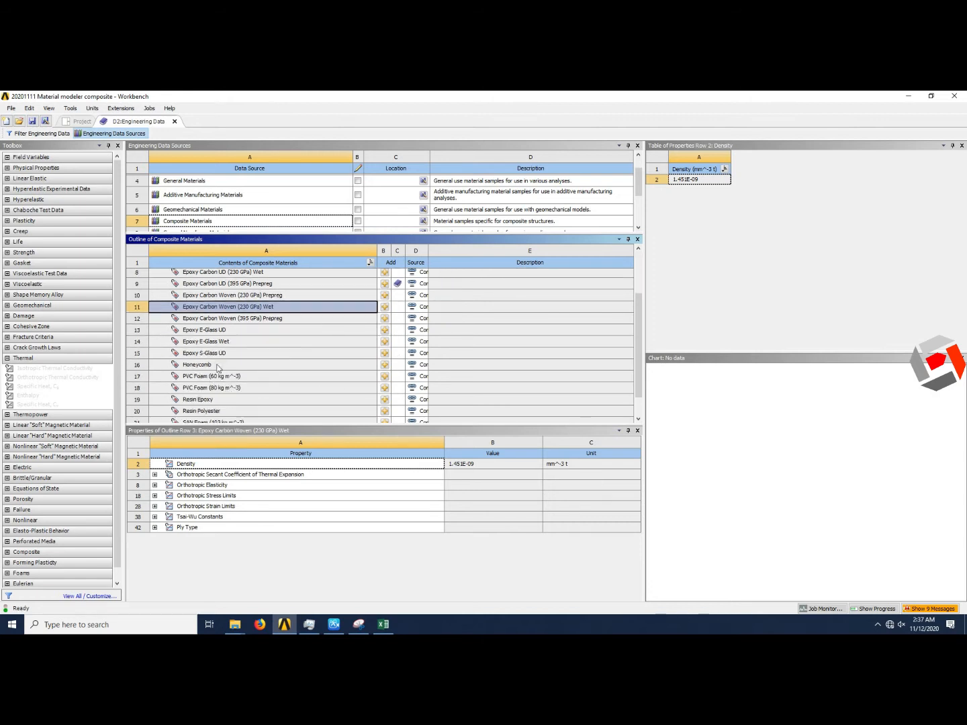
click(384, 353)
scroll(308, 335, up, 2)
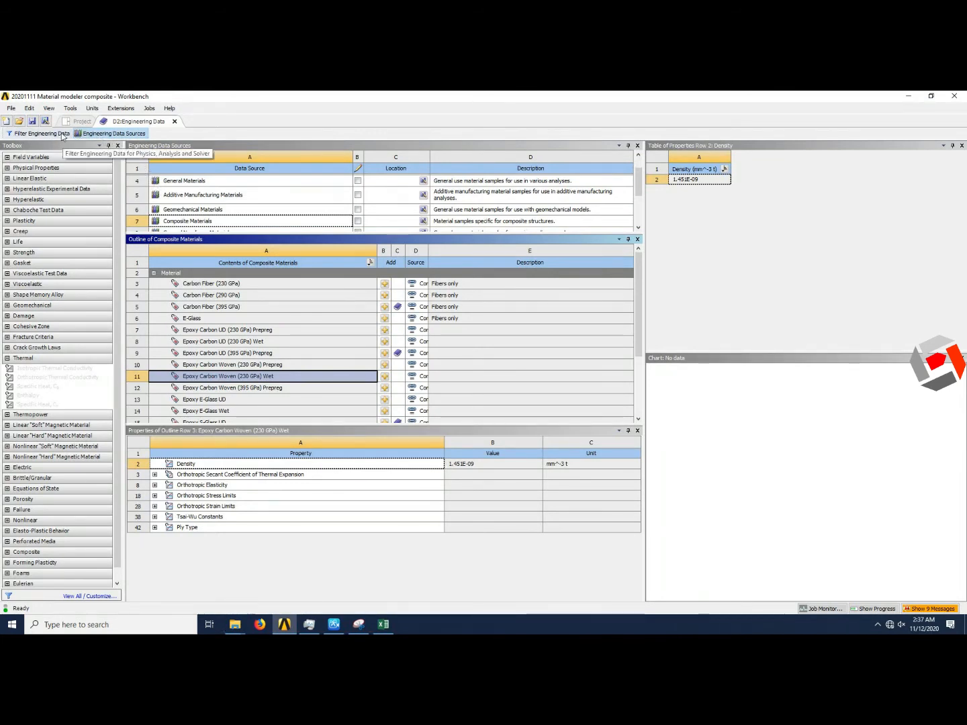
click(100, 135)
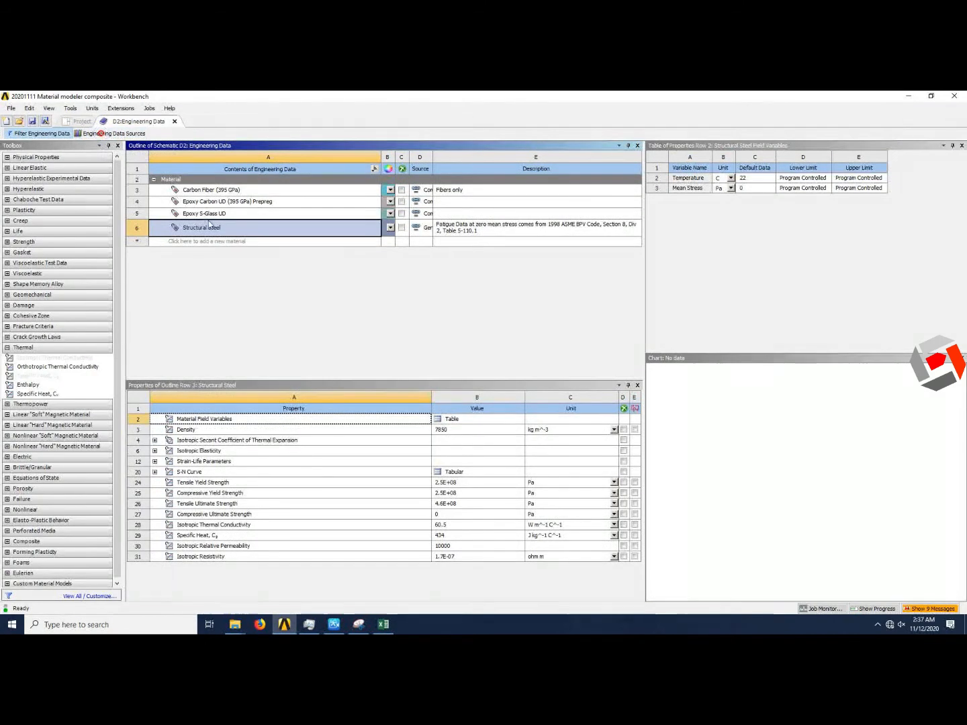
- Delete Structural Steel from the new system's engineering data
click(222, 276)
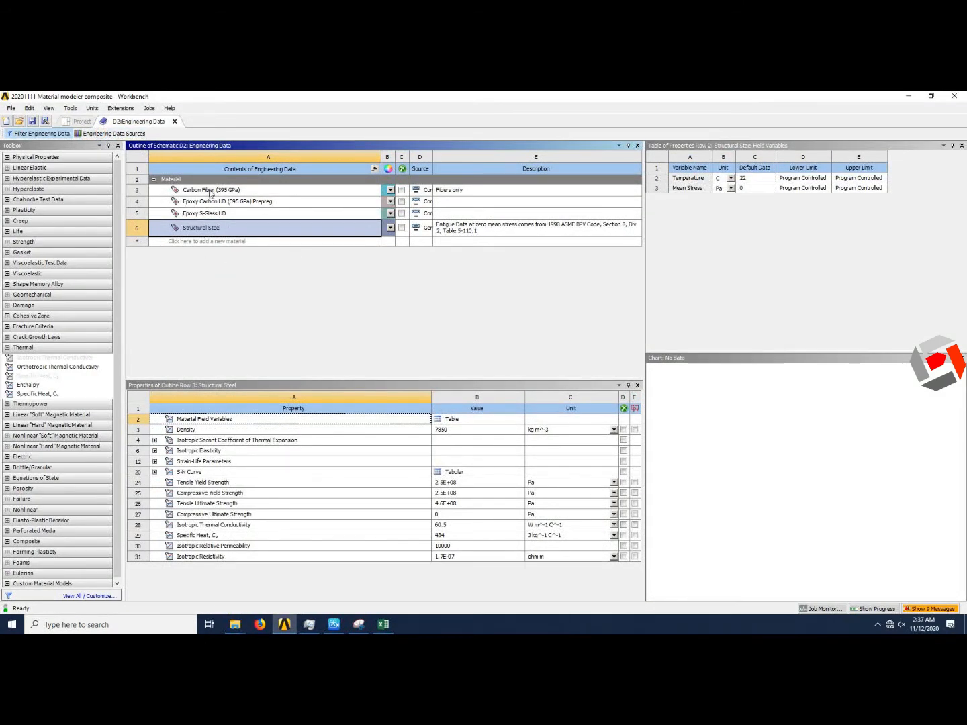
click(402, 228)
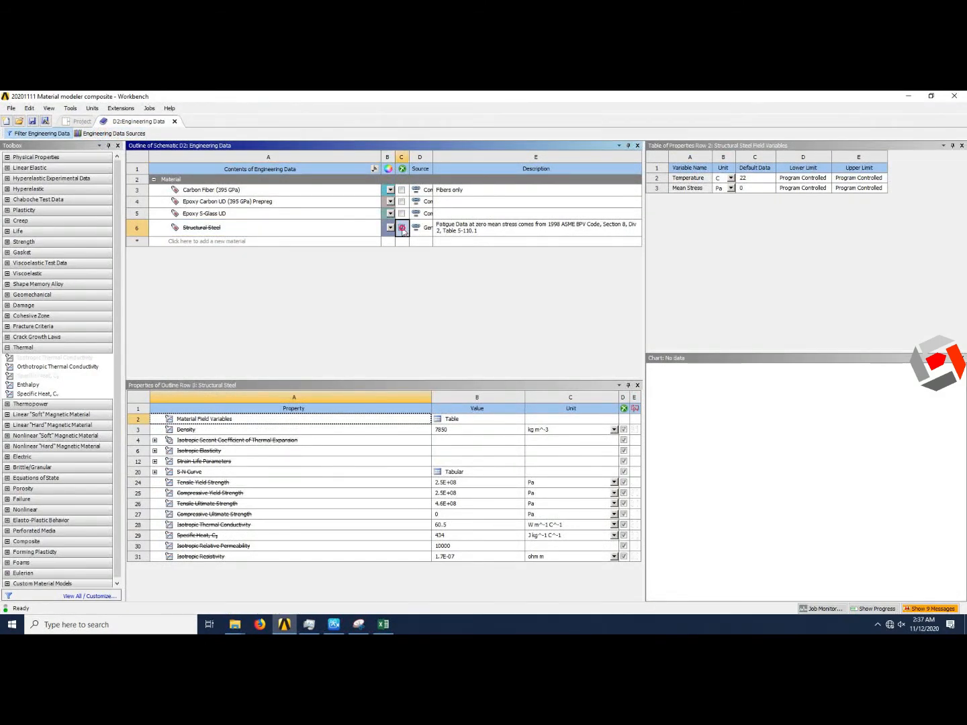
right_click(402, 229)
click(426, 260)
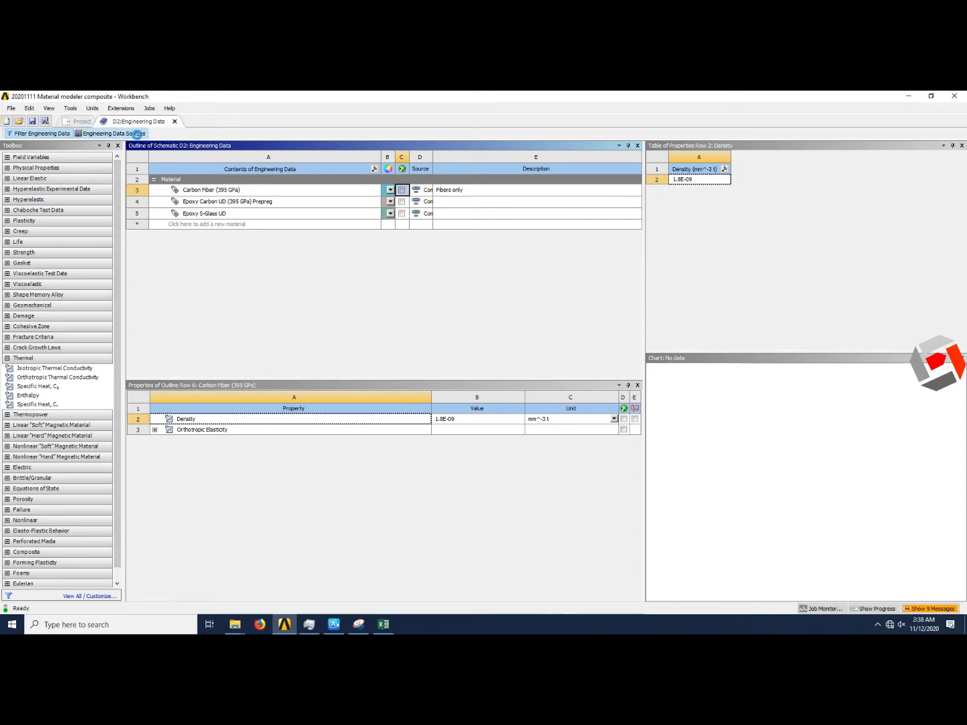
- Examine the General, Thermal, Granta Design Sample and Additive Manufacturing material libraries, and return to the system's own material list
click(109, 133)
click(194, 179)
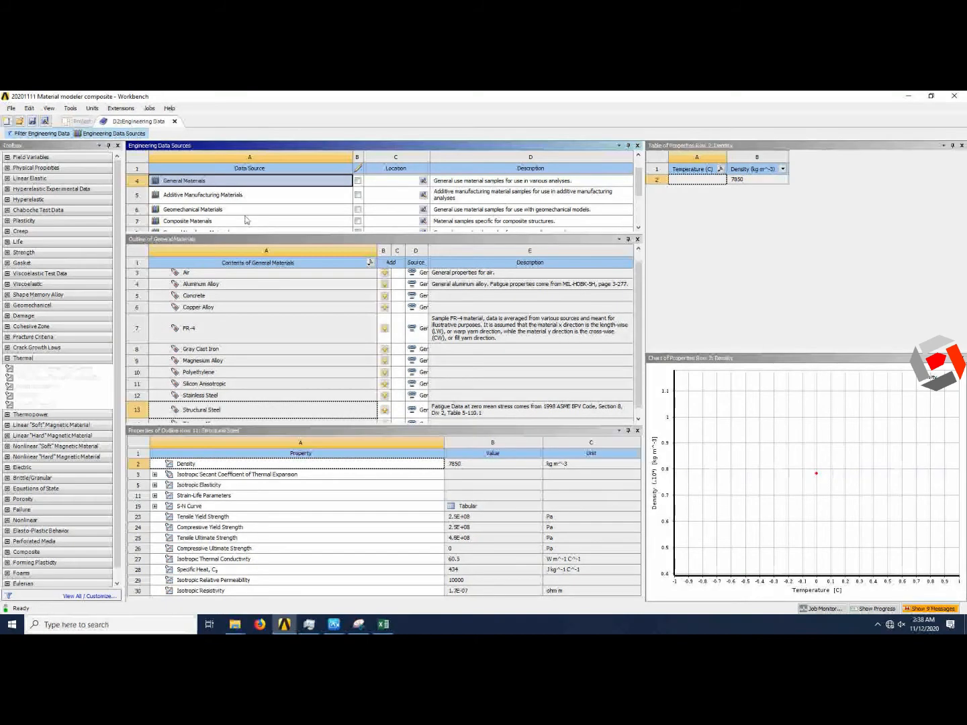
scroll(245, 218, down, 2)
click(204, 205)
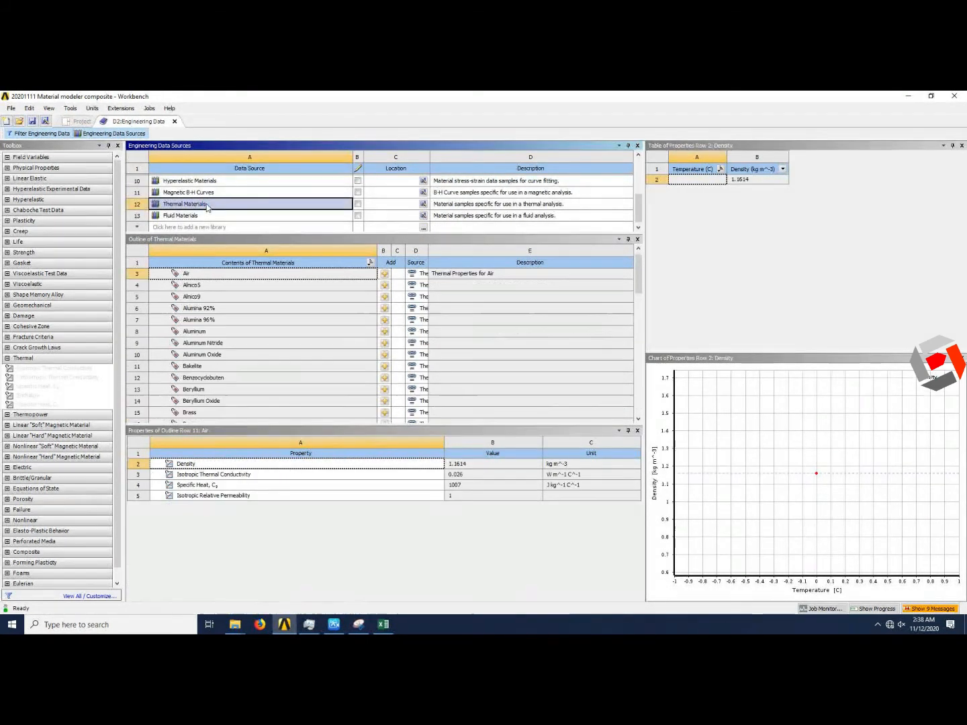
scroll(191, 197, up, 3)
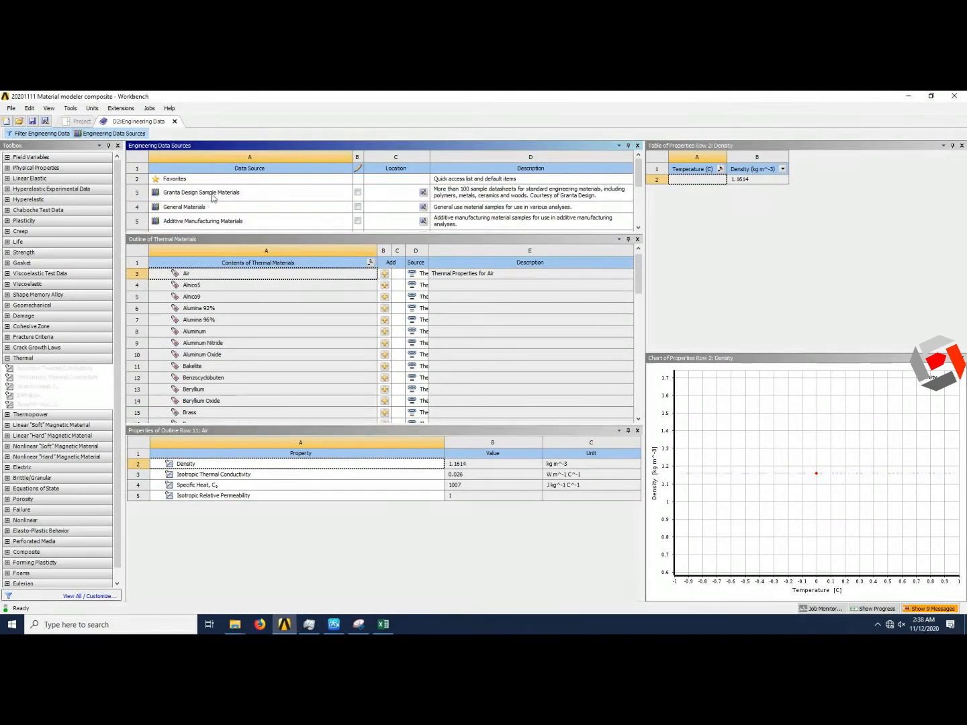
click(212, 193)
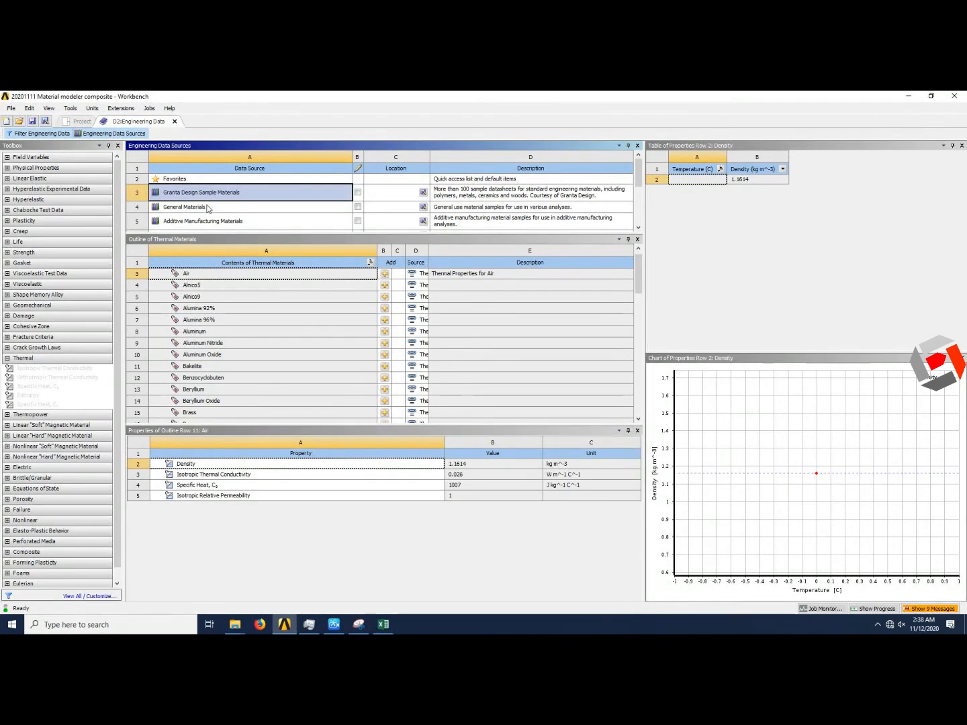
click(208, 207)
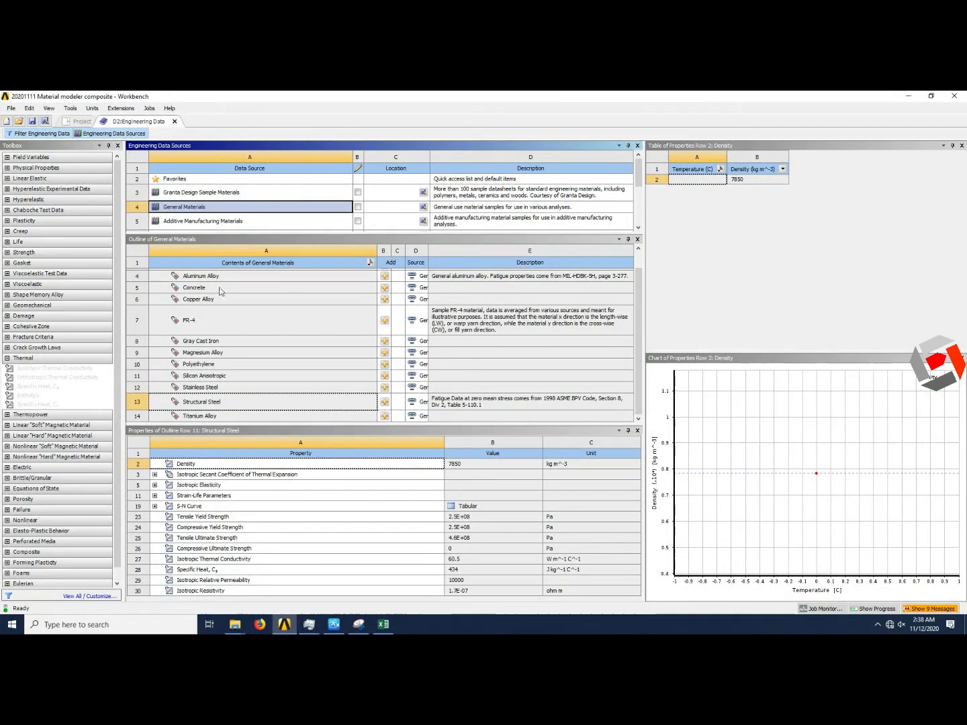
click(194, 226)
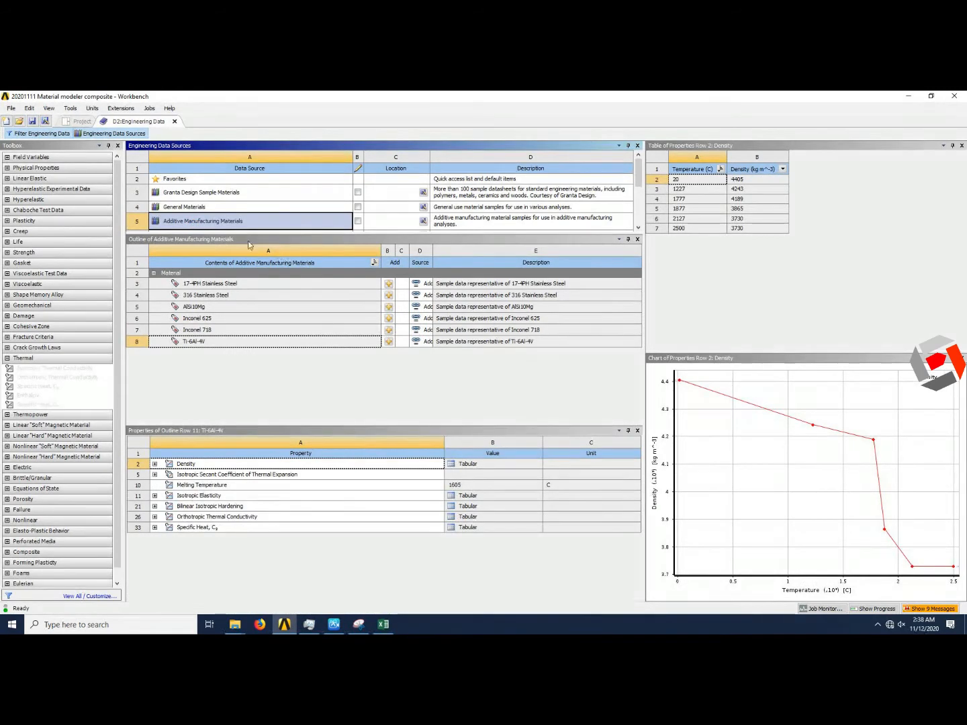
click(106, 133)
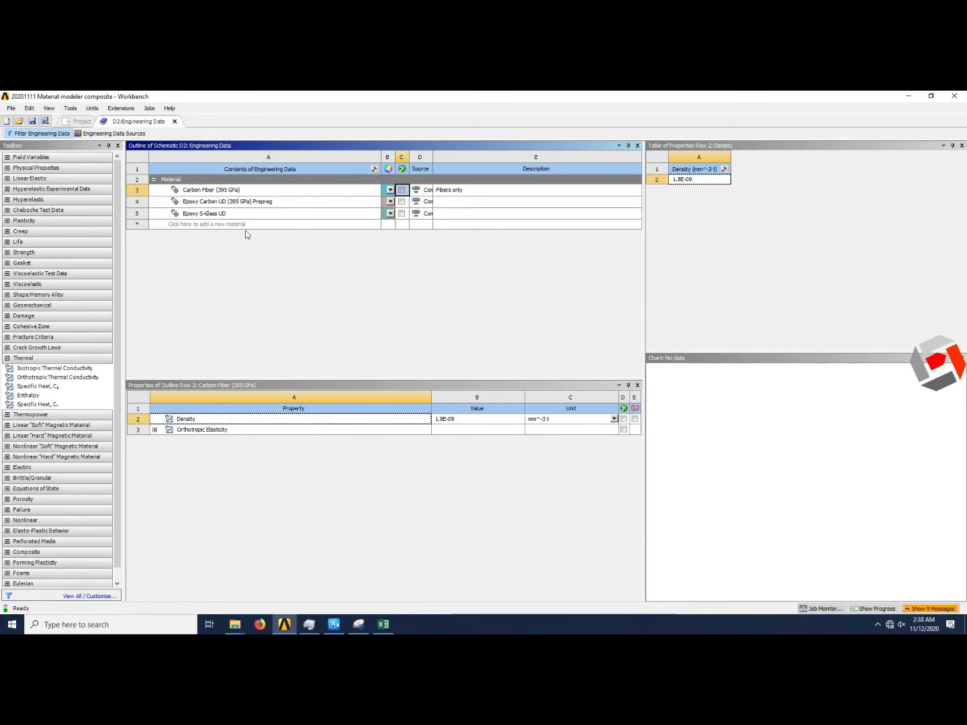
- Return to the project schematic and refresh the Material Designer cell of system D
click(82, 121)
click(224, 314)
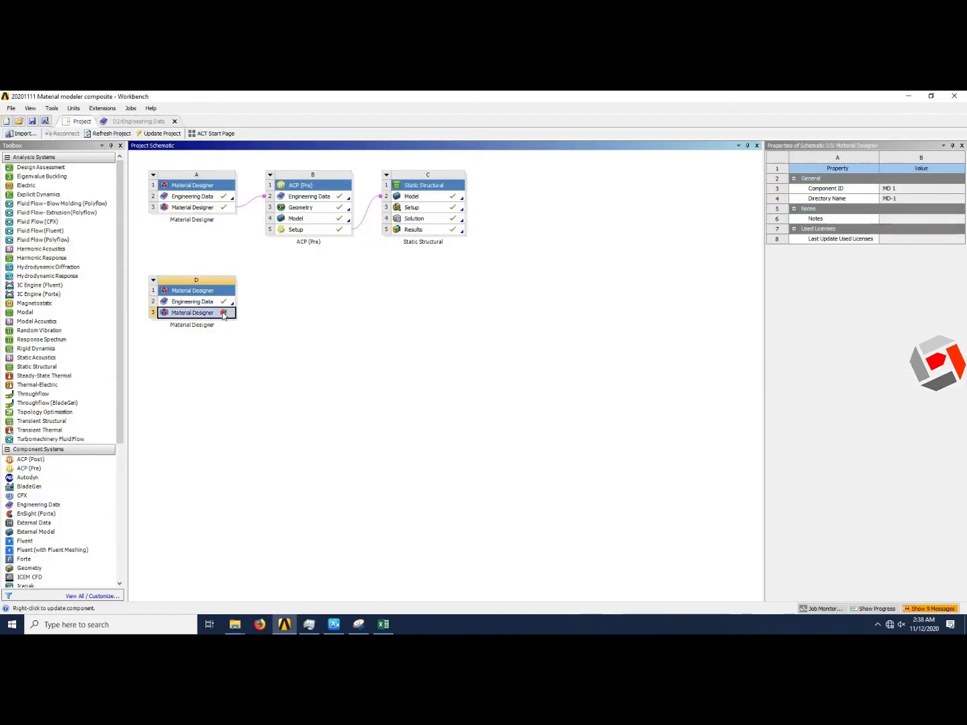
right_click(224, 314)
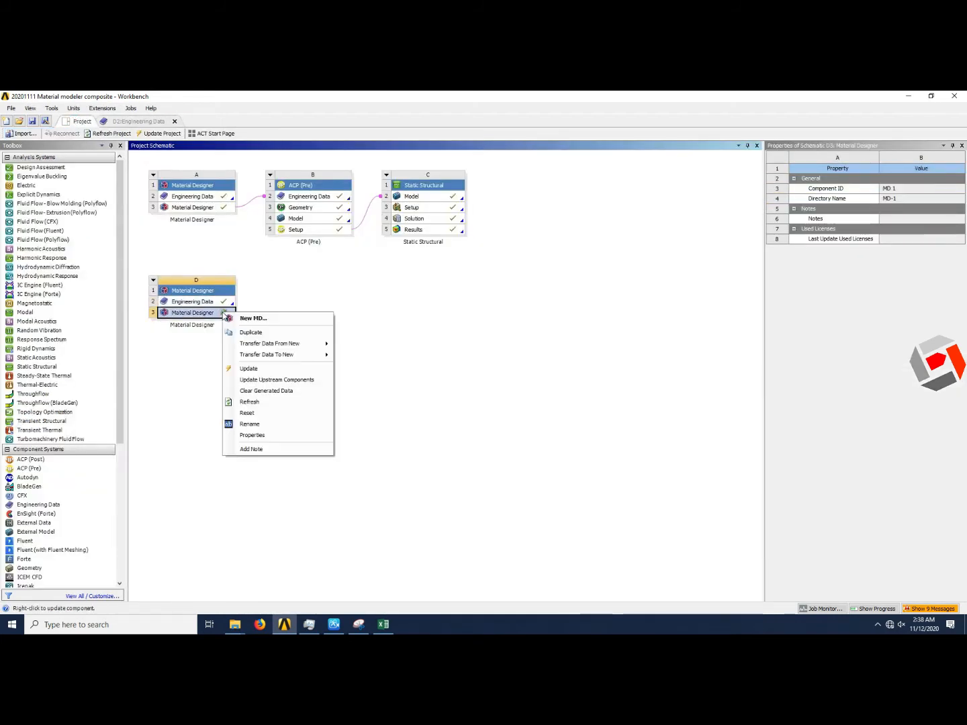
click(256, 399)
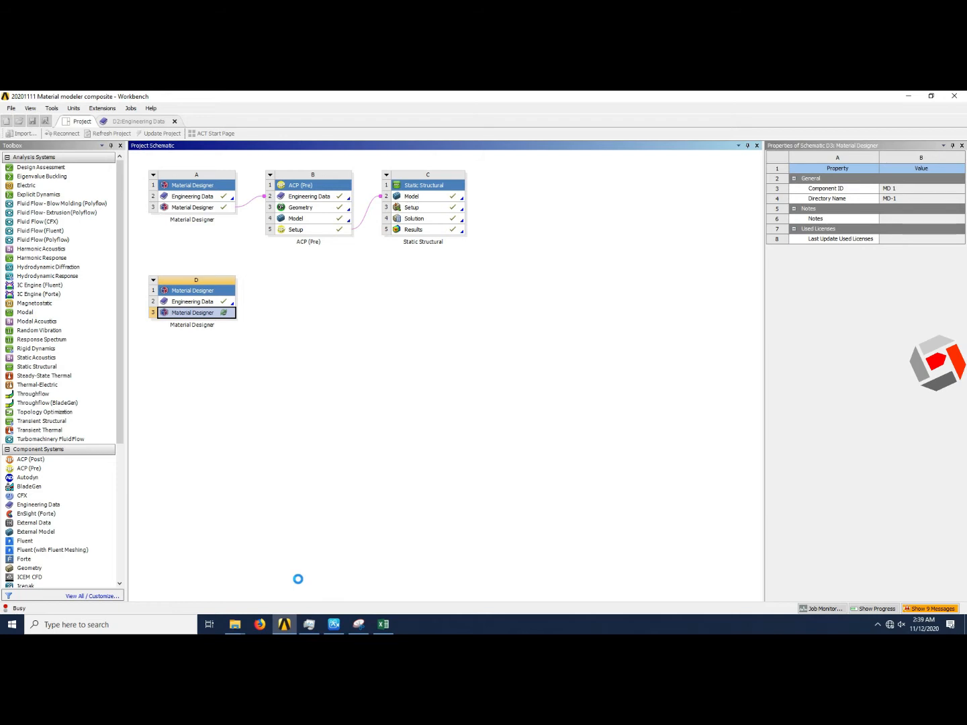
- Open the Material Designer cell of system D for editing and switch to its SpaceClaim window
mouse_move(386, 631)
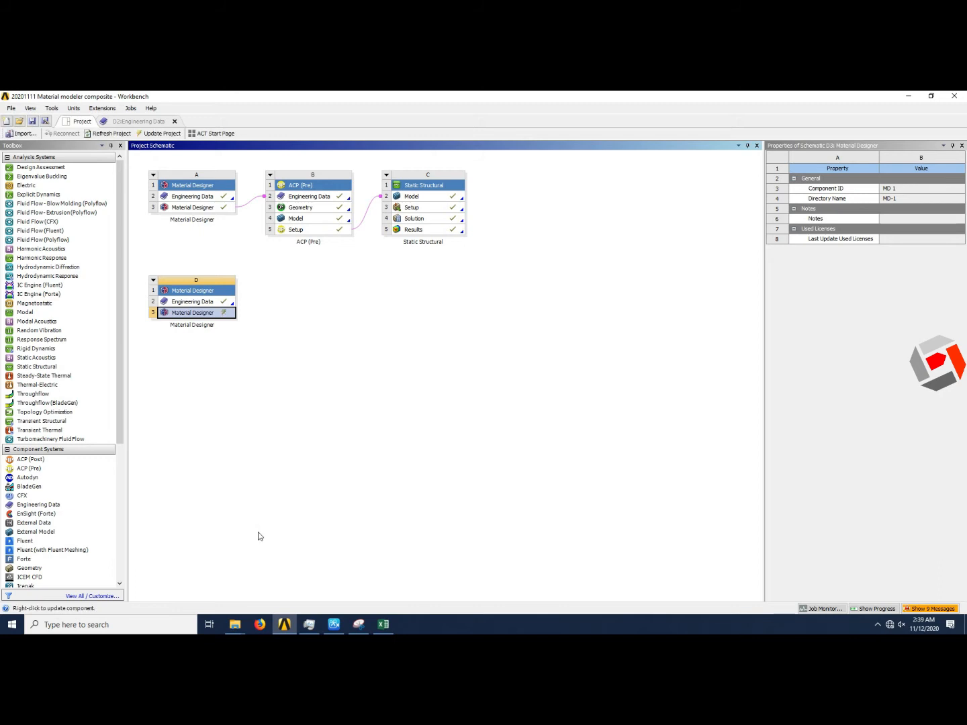
click(225, 368)
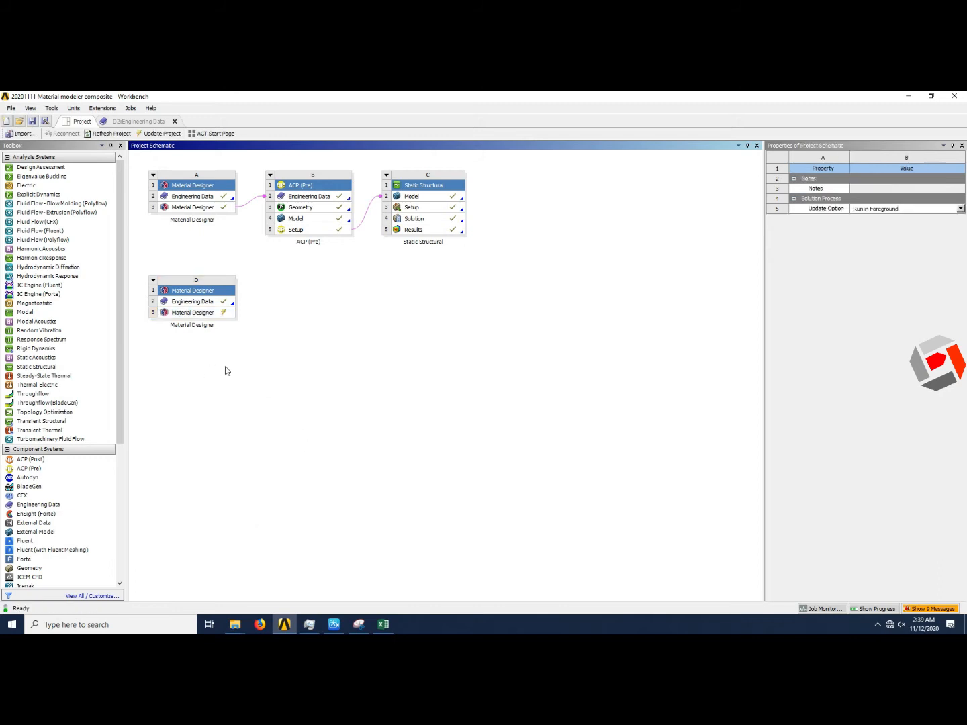
double_click(204, 312)
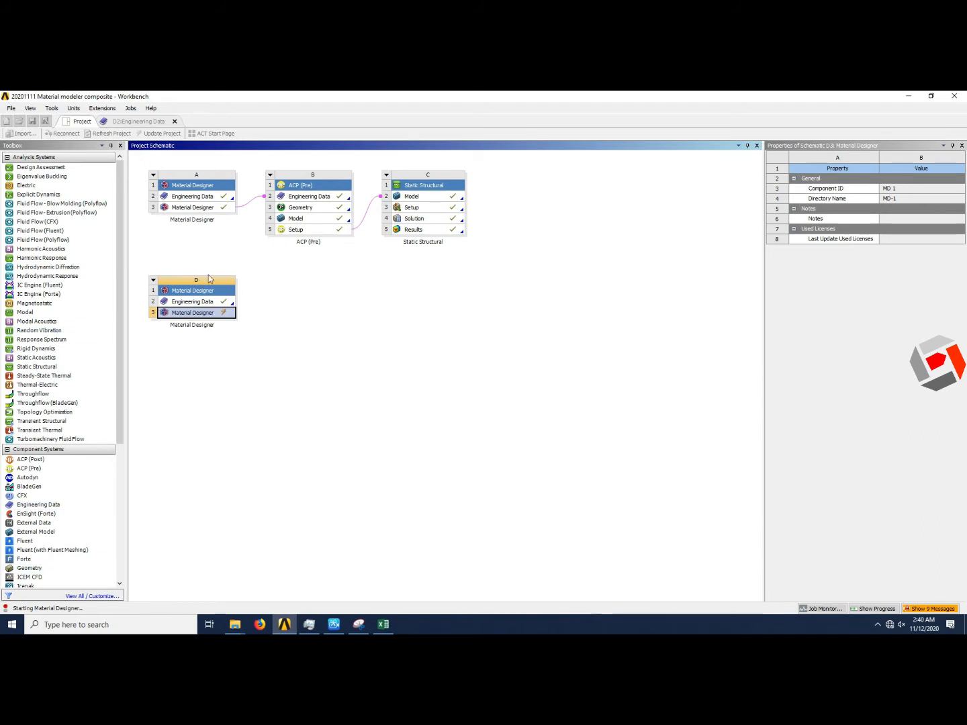
click(270, 306)
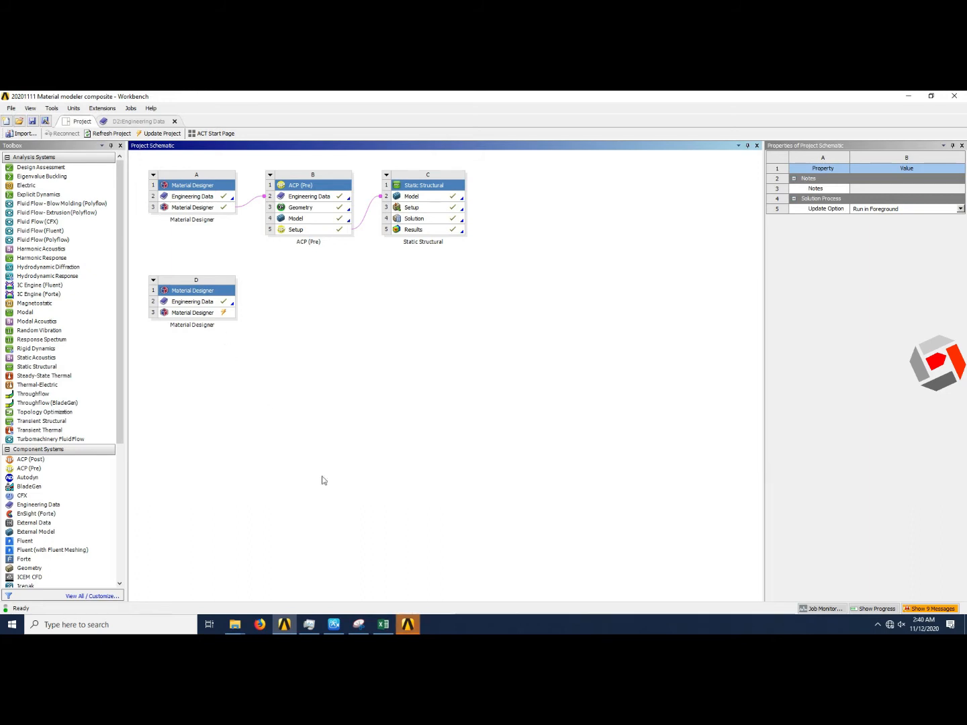
click(409, 626)
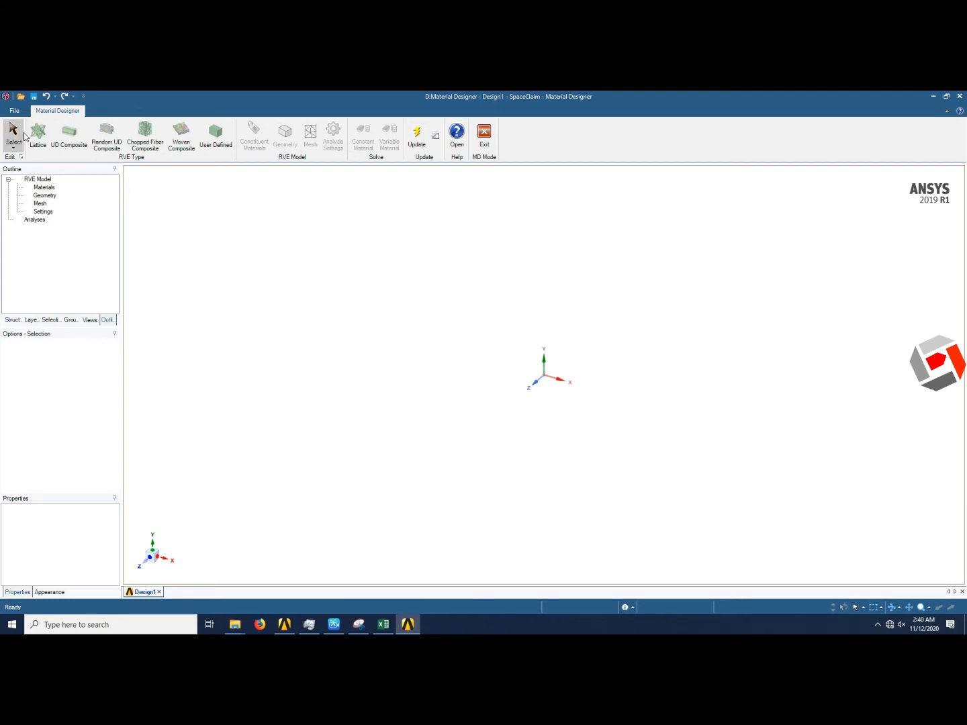
- Create a representative volume element model of the Woven Composite type
click(15, 110)
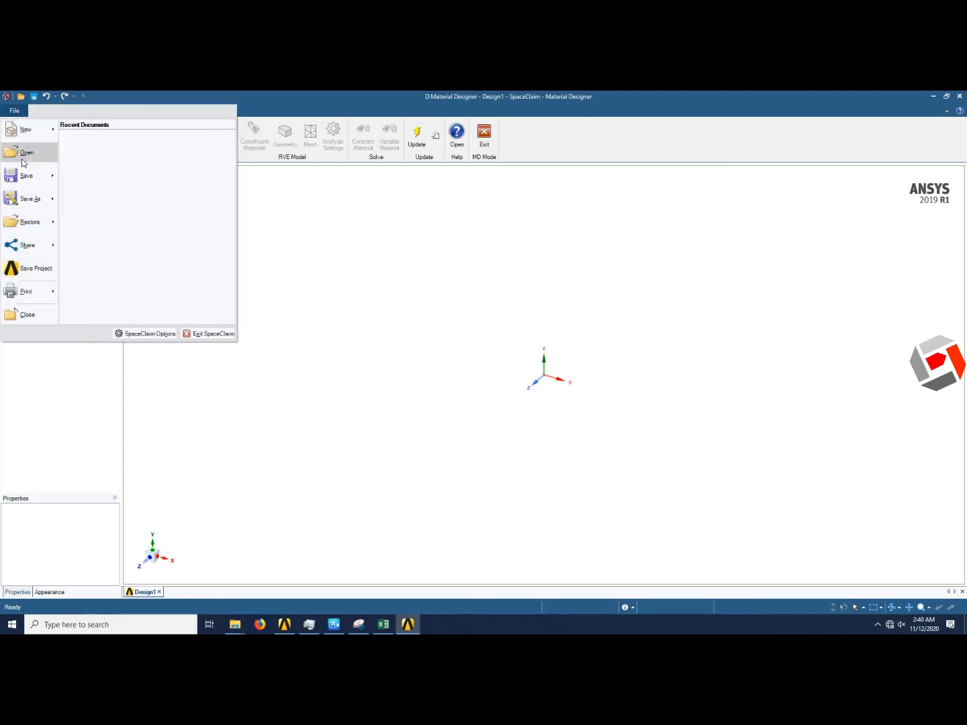
click(305, 265)
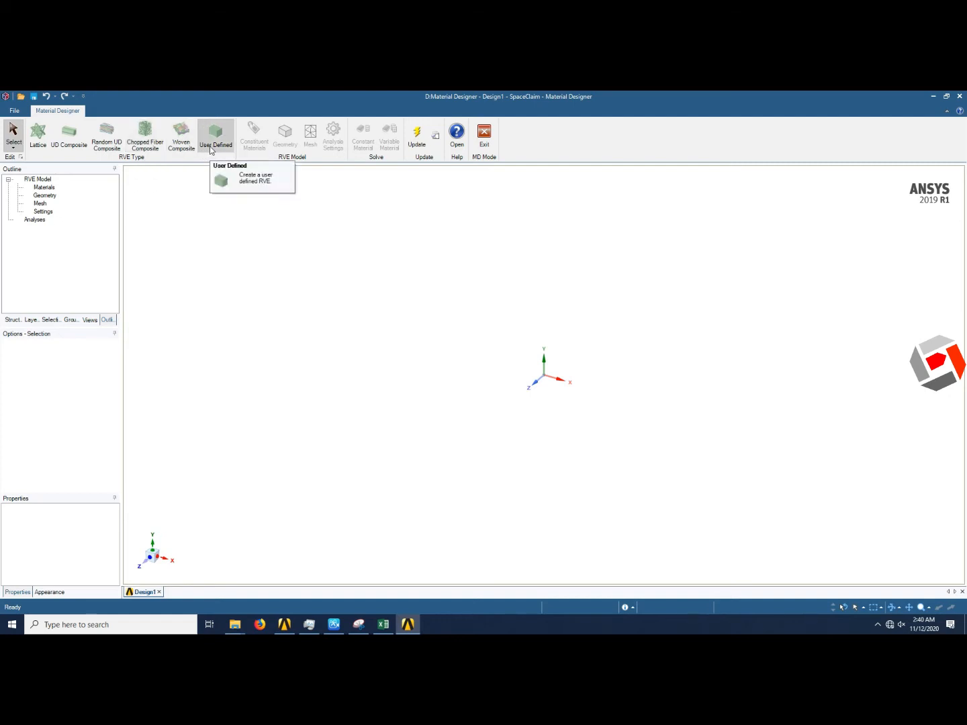
click(181, 137)
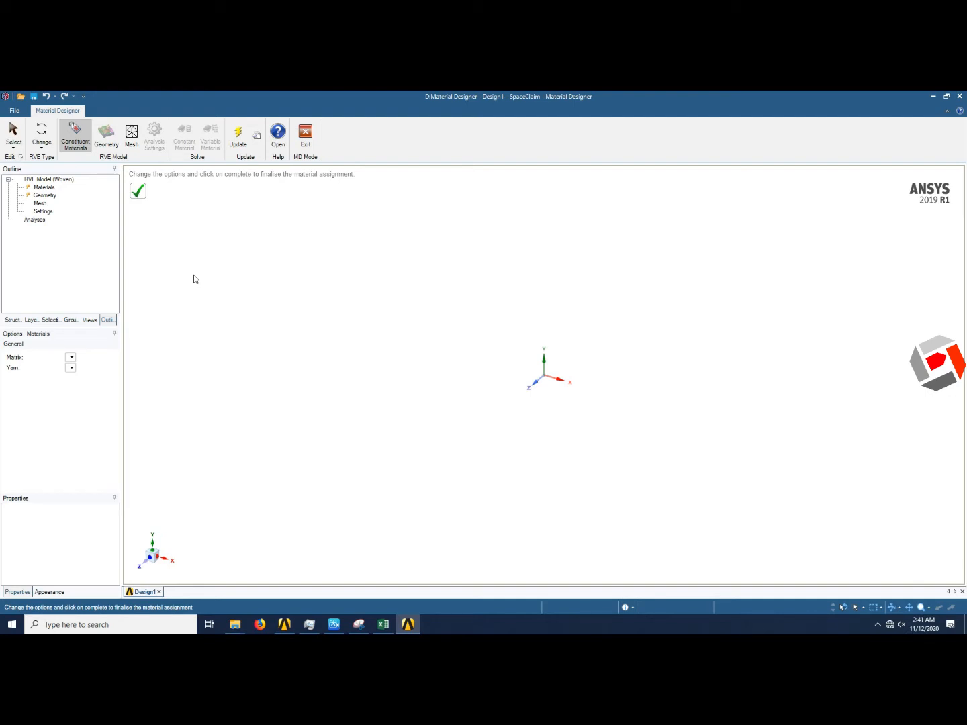
- Assign Epoxy Carbon UD (395 GPa) Prepreg as the matrix material and Carbon Fiber (395 GPa) as the yarn material
click(51, 188)
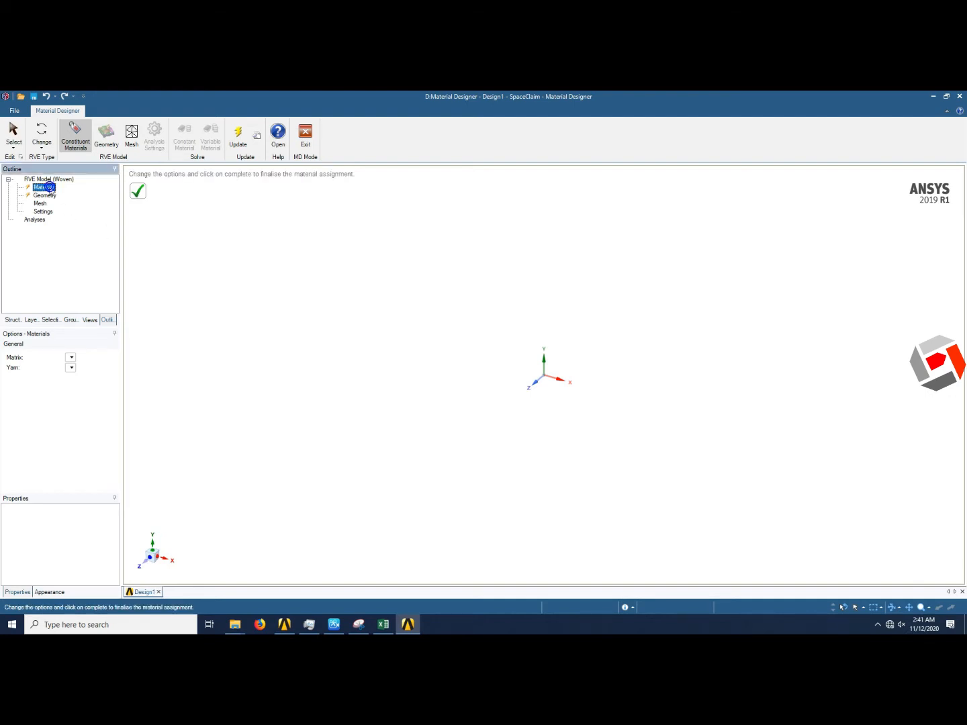
click(70, 358)
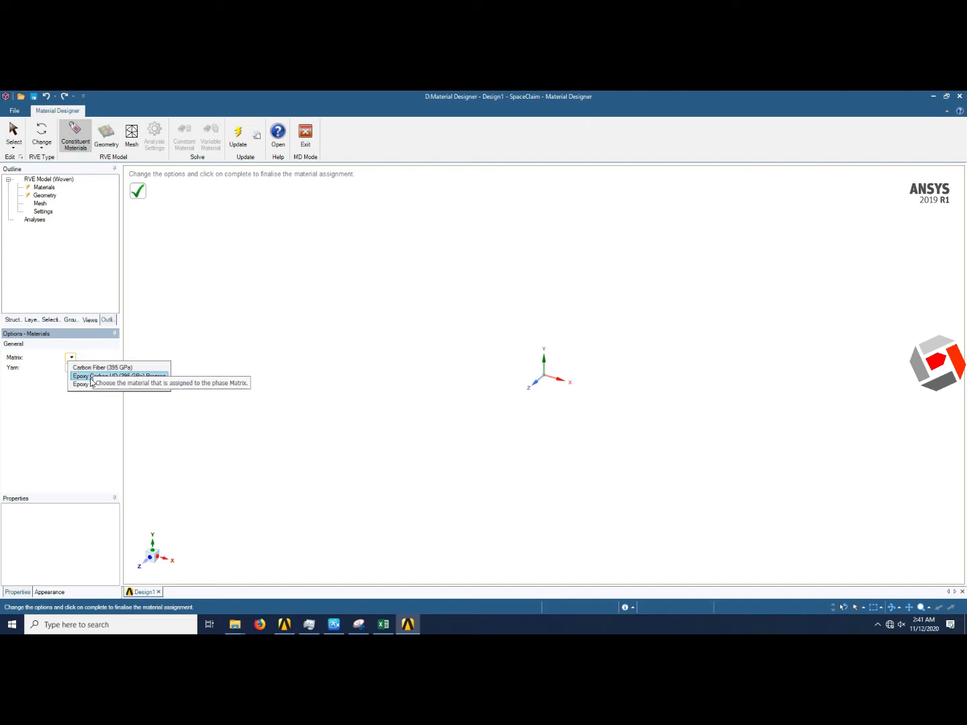
click(92, 377)
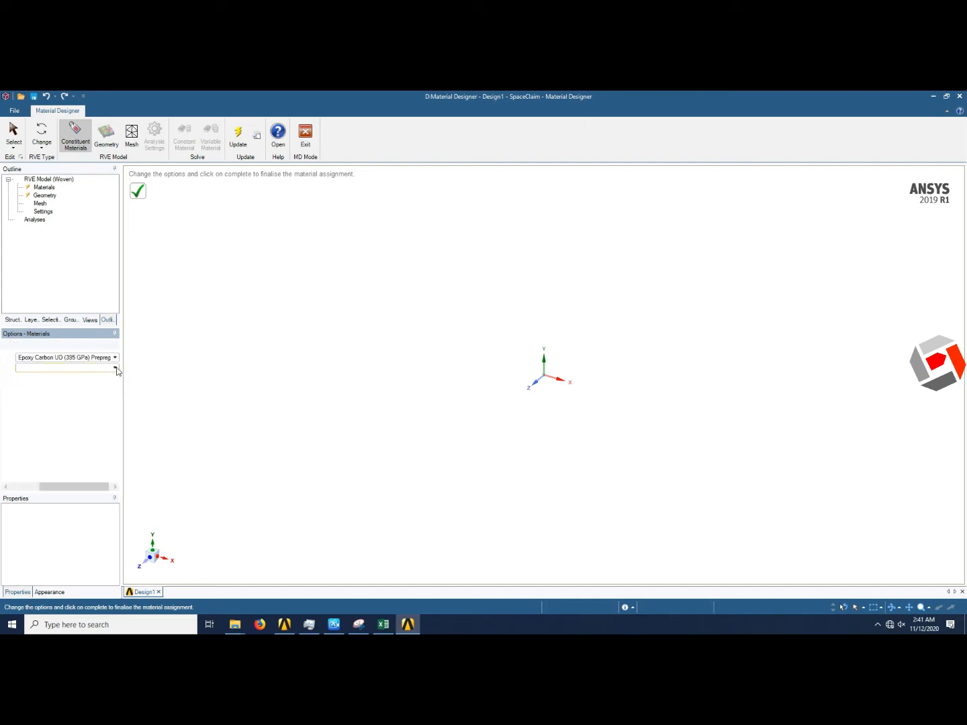
click(116, 368)
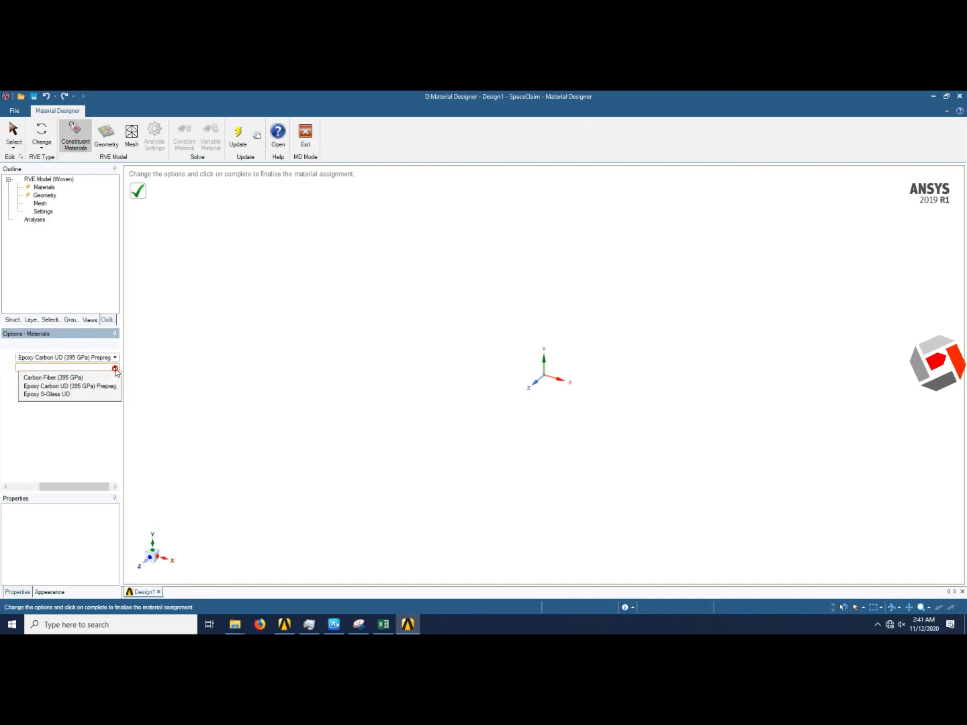
click(81, 377)
drag(64, 486, 41, 484)
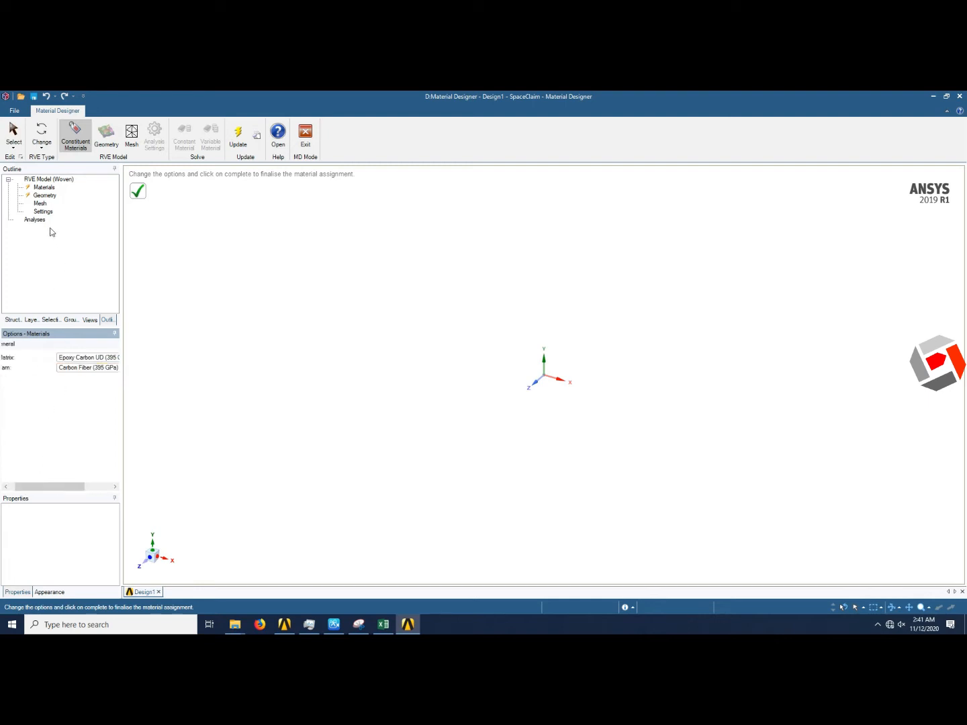
- Update the material assignment and generate the plain-weave geometry of the woven RVE model
right_click(46, 188)
click(78, 209)
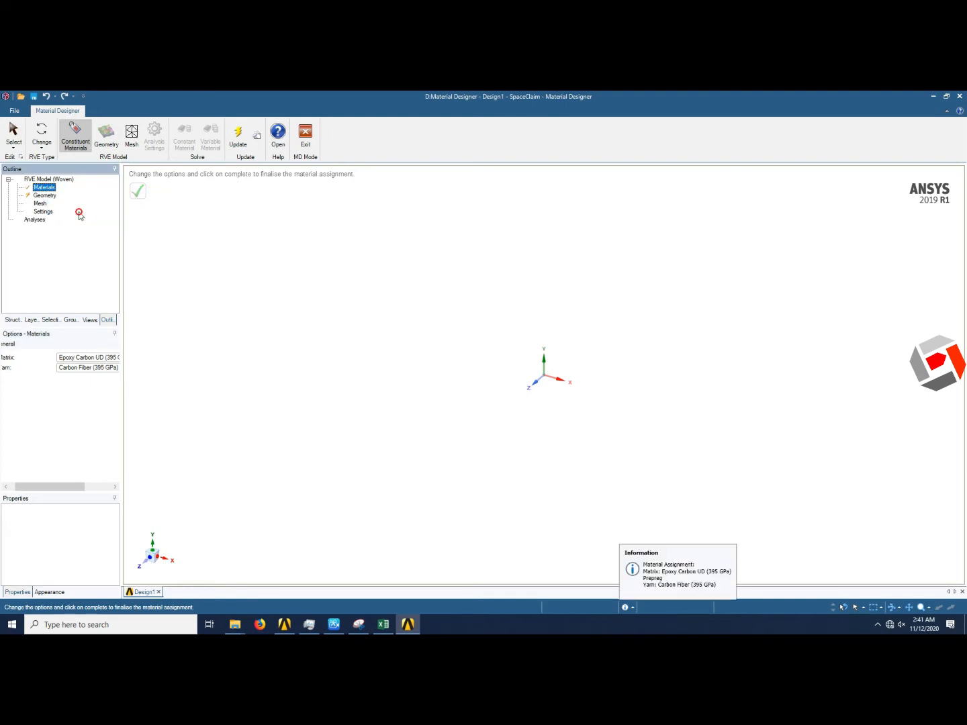
click(45, 196)
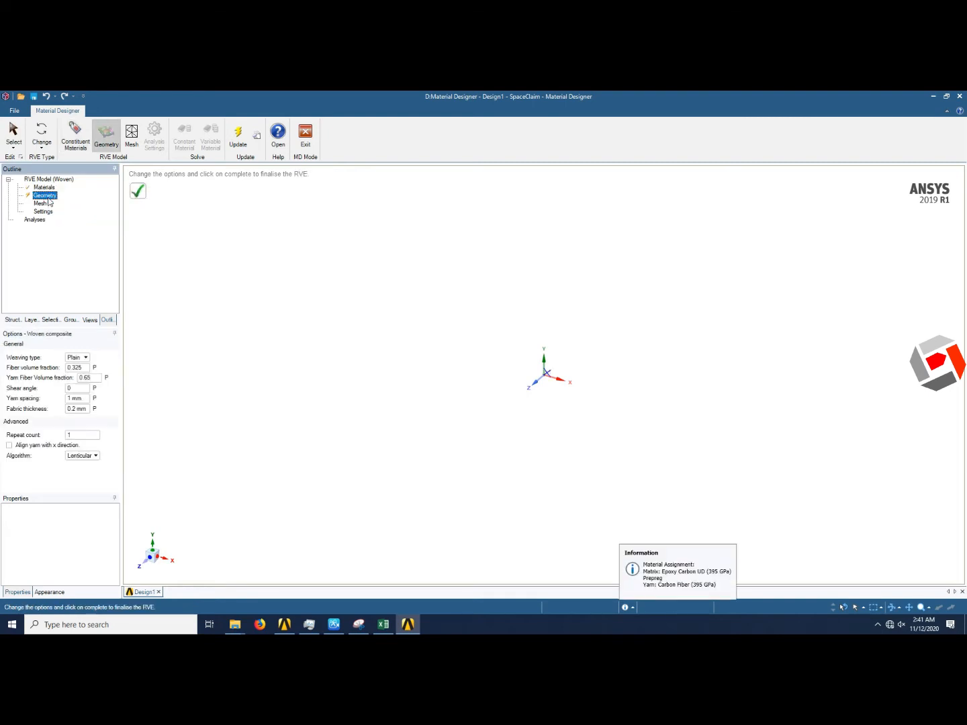
right_click(45, 199)
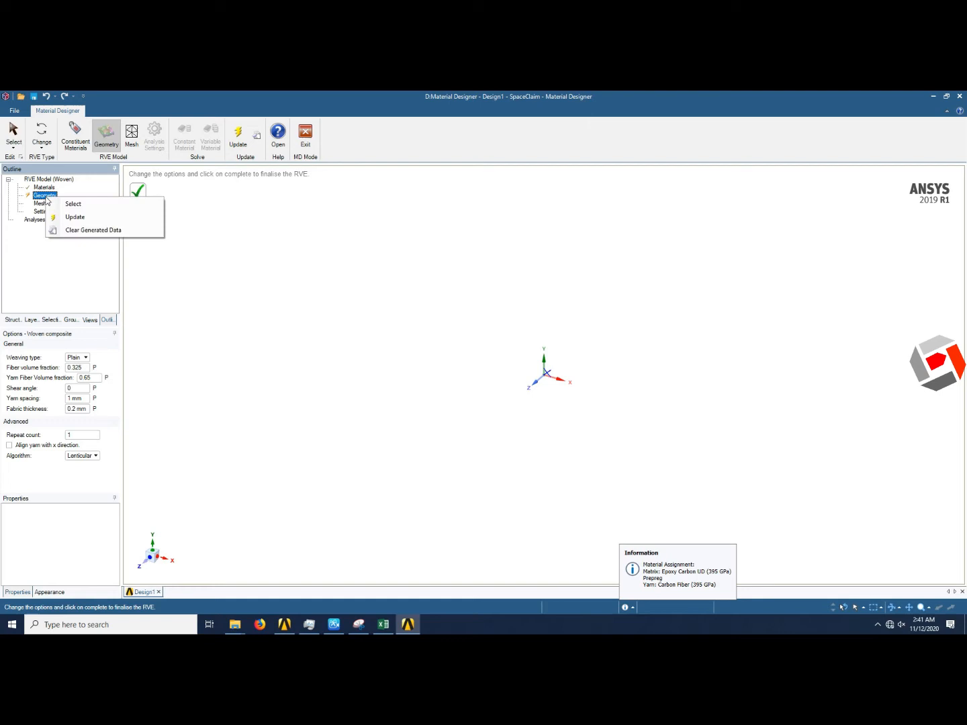
click(81, 221)
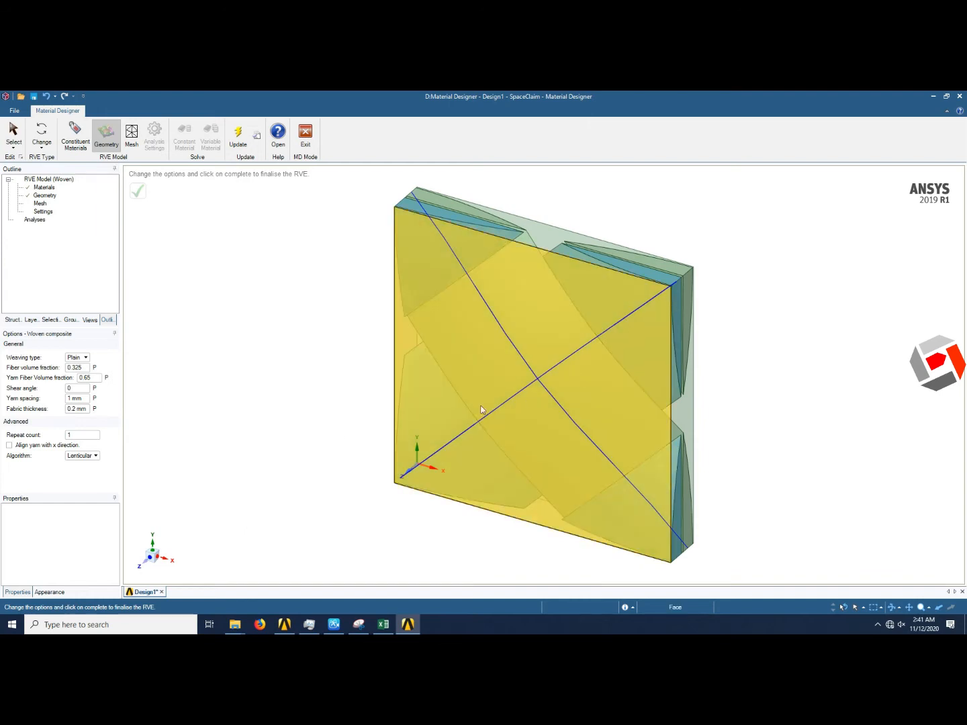
- Examine the plain-weave RVE geometry along the Z axis and from tilted angles
middle_drag(427, 516, 681, 510)
scroll(746, 436, up, 5)
scroll(741, 441, down, 8)
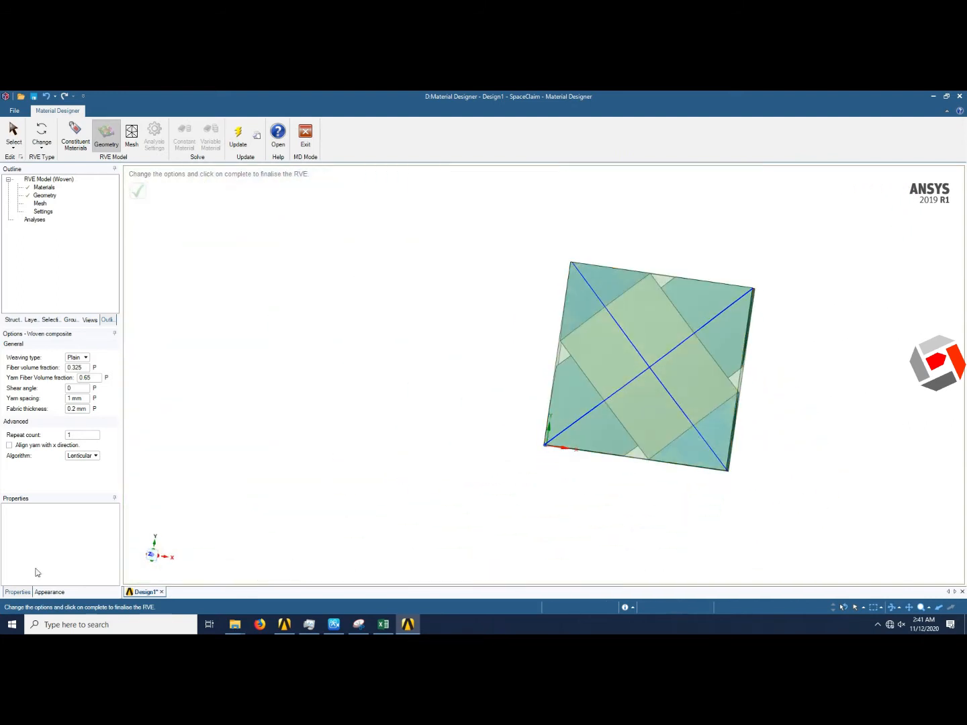
click(150, 554)
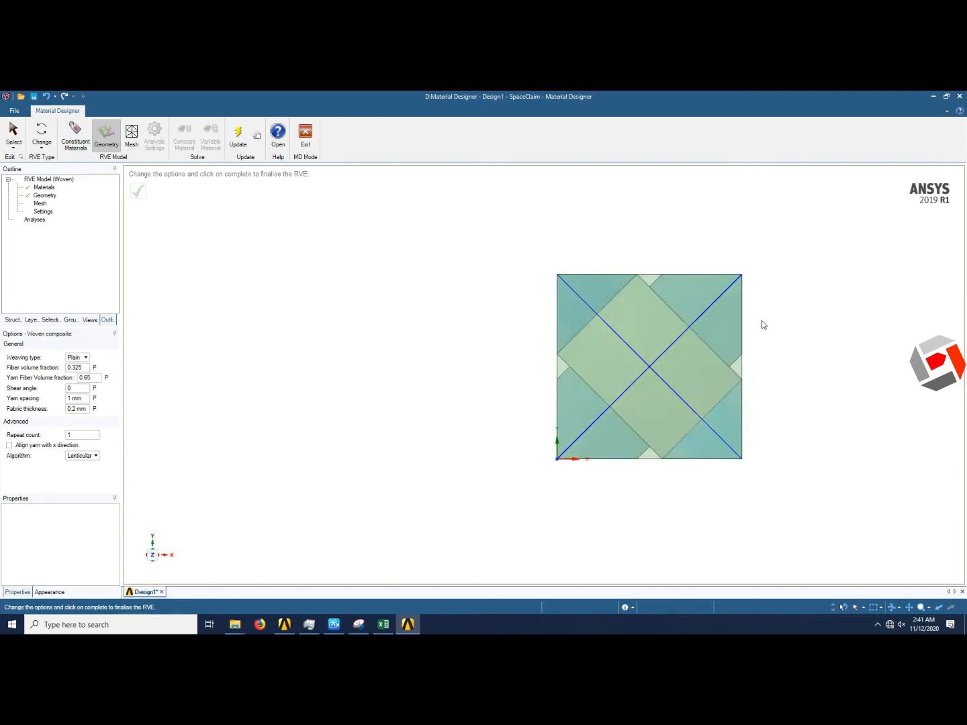
scroll(777, 295, down, 3)
scroll(777, 295, up, 6)
scroll(777, 296, down, 2)
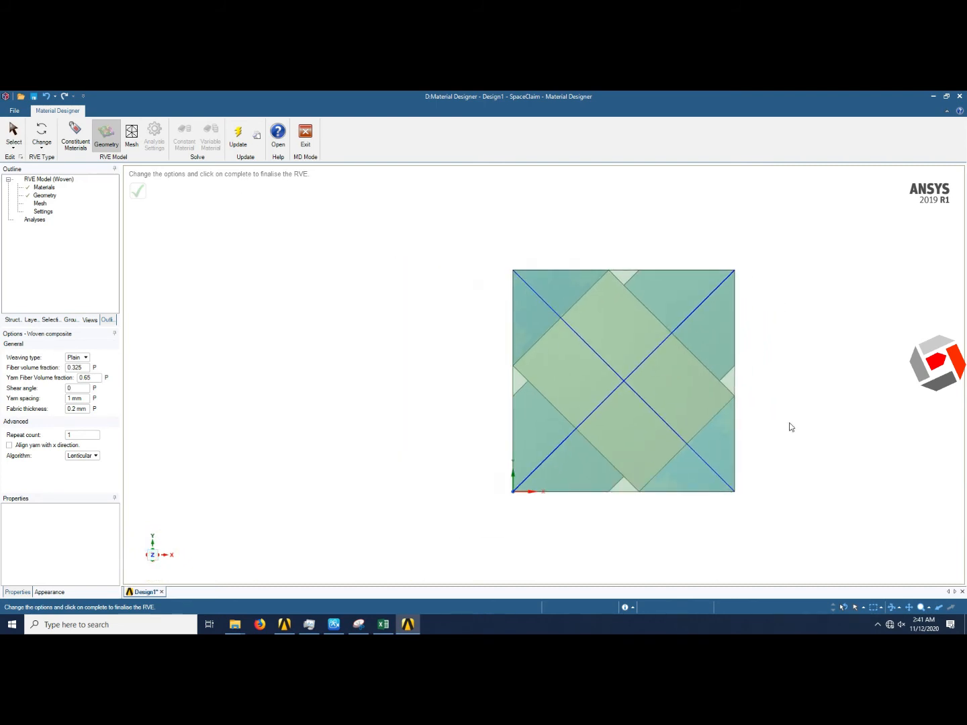
middle_drag(790, 426, 804, 389)
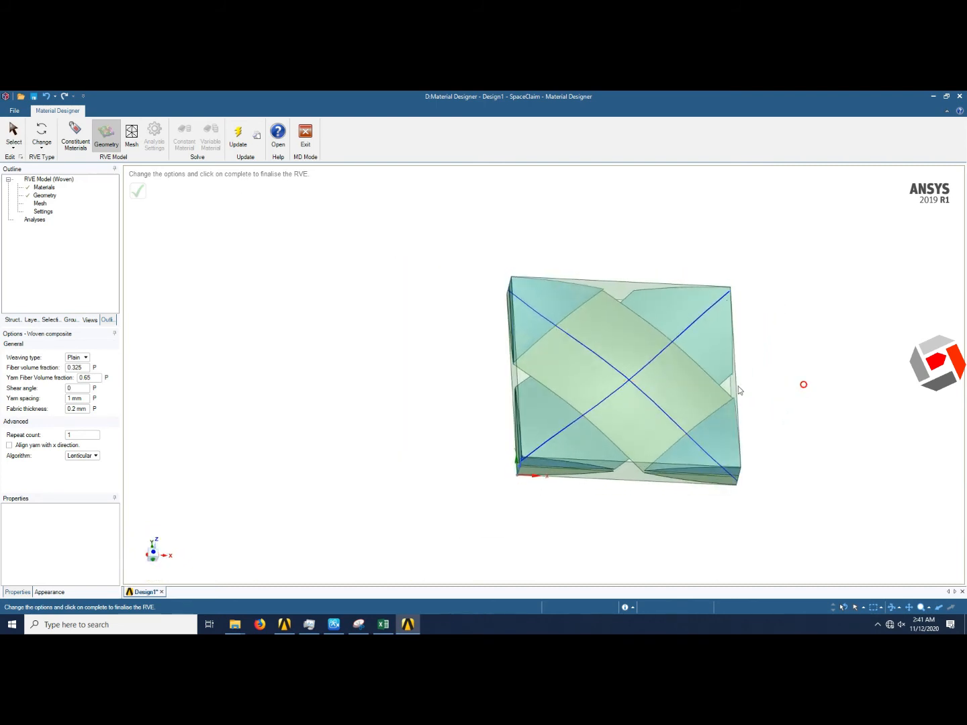
- Change the weaving type to Twill and regenerate the RVE geometry
click(85, 360)
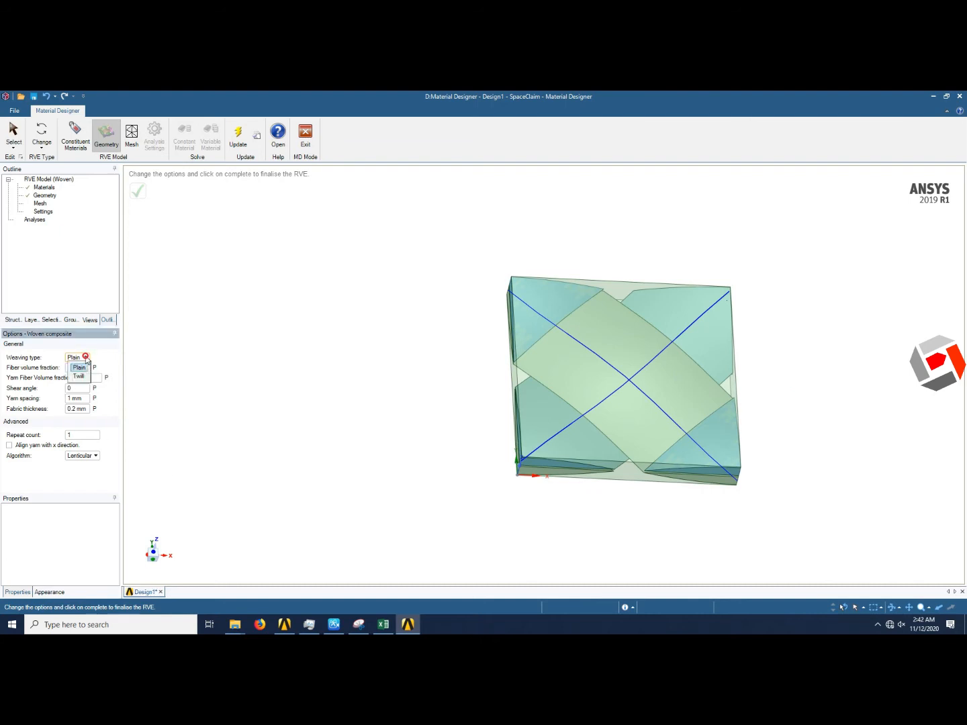
click(81, 377)
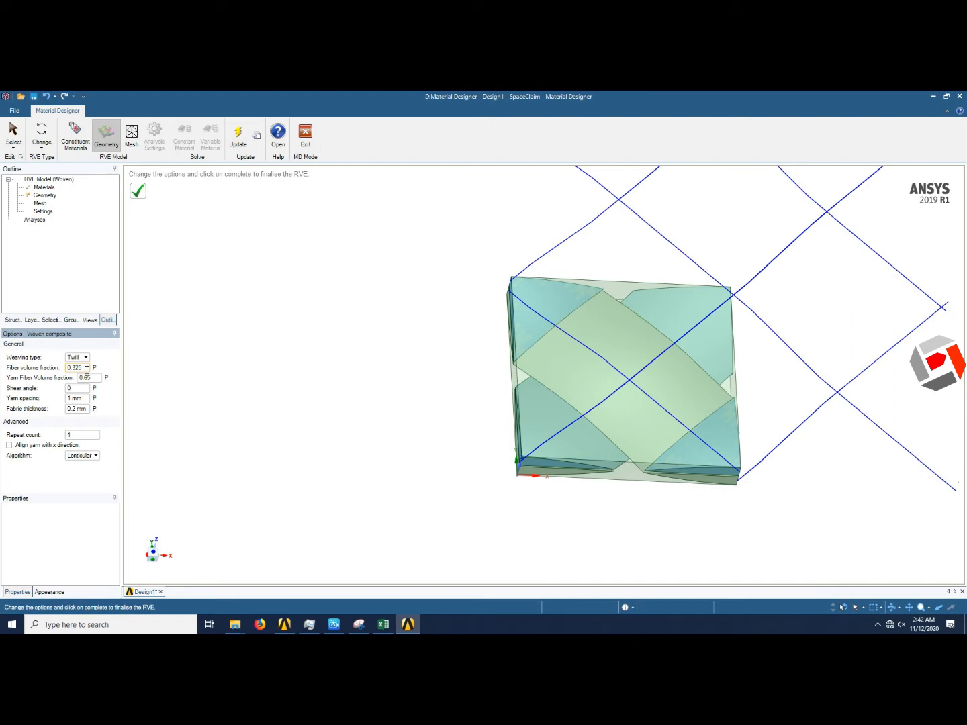
click(44, 197)
right_click(45, 197)
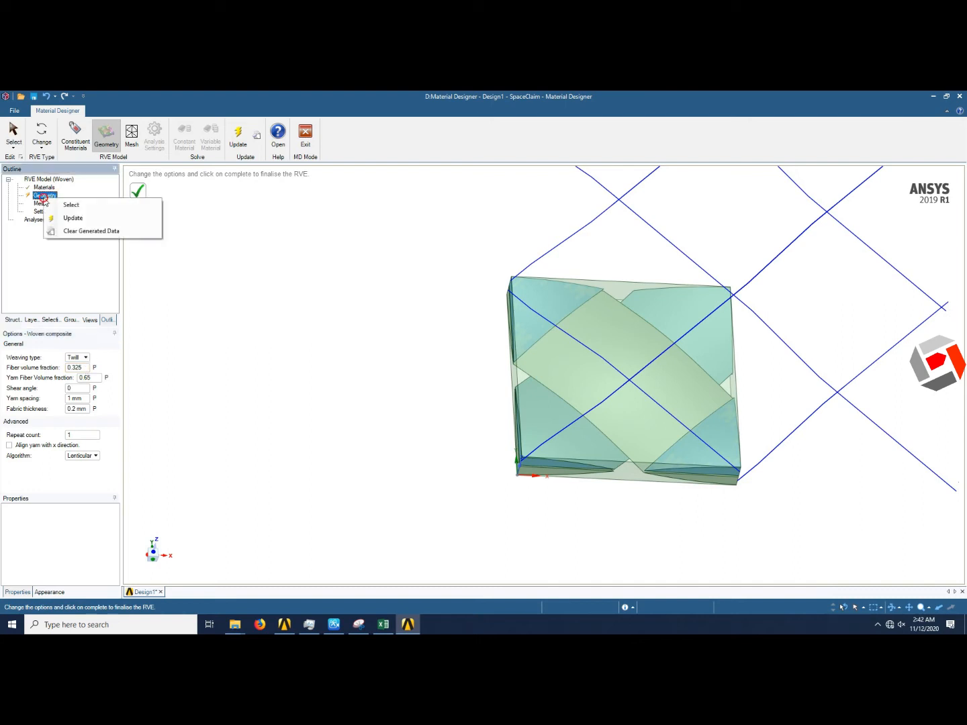
click(82, 219)
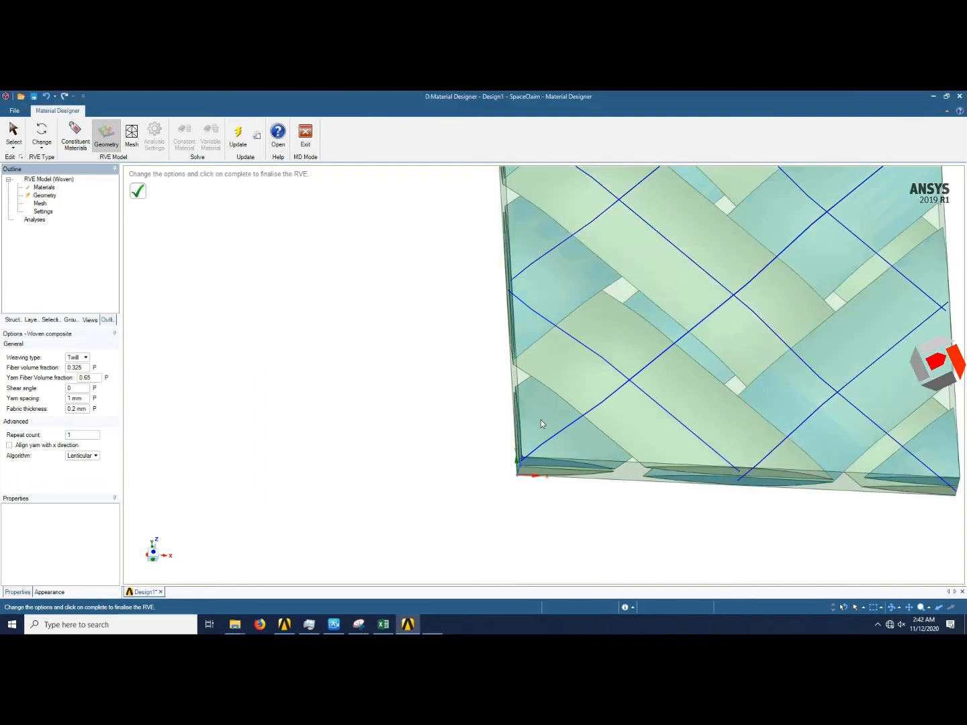
scroll(546, 414, up, 2)
scroll(482, 414, down, 5)
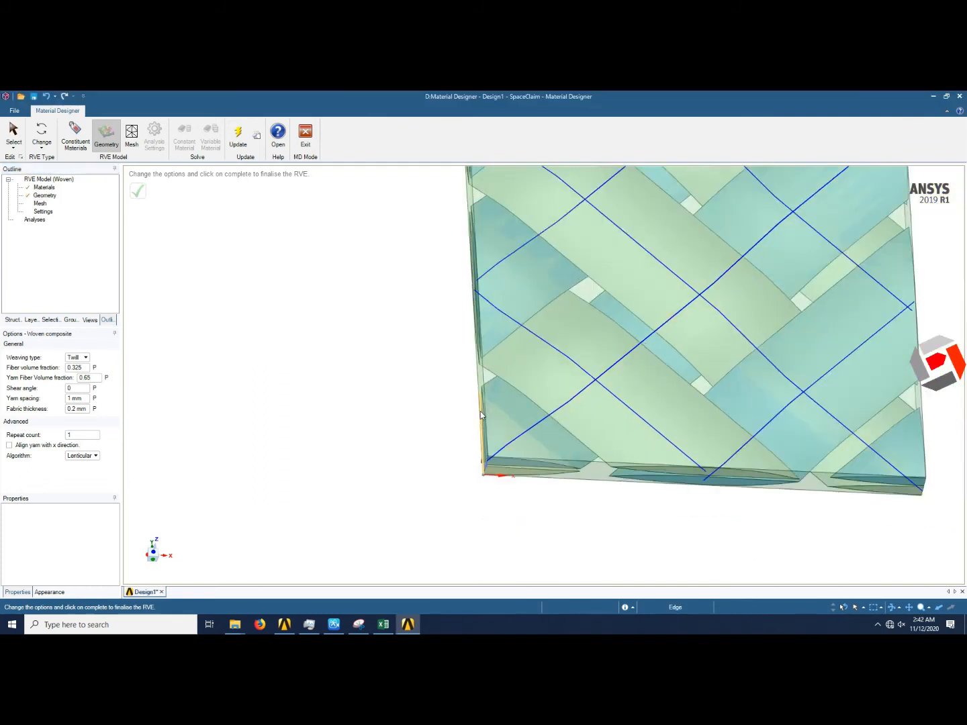
scroll(604, 337, up, 1)
mouse_move(511, 462)
middle_down()
mouse_move(487, 370)
mouse_move(498, 341)
mouse_move(509, 456)
middle_up()
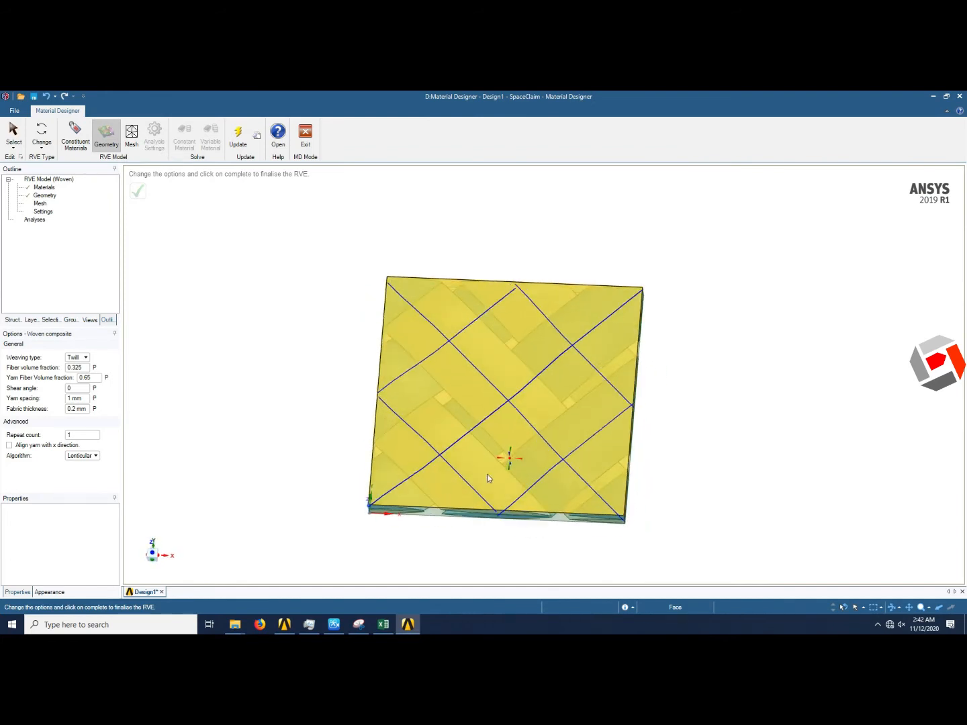
middle_drag(527, 384, 529, 443)
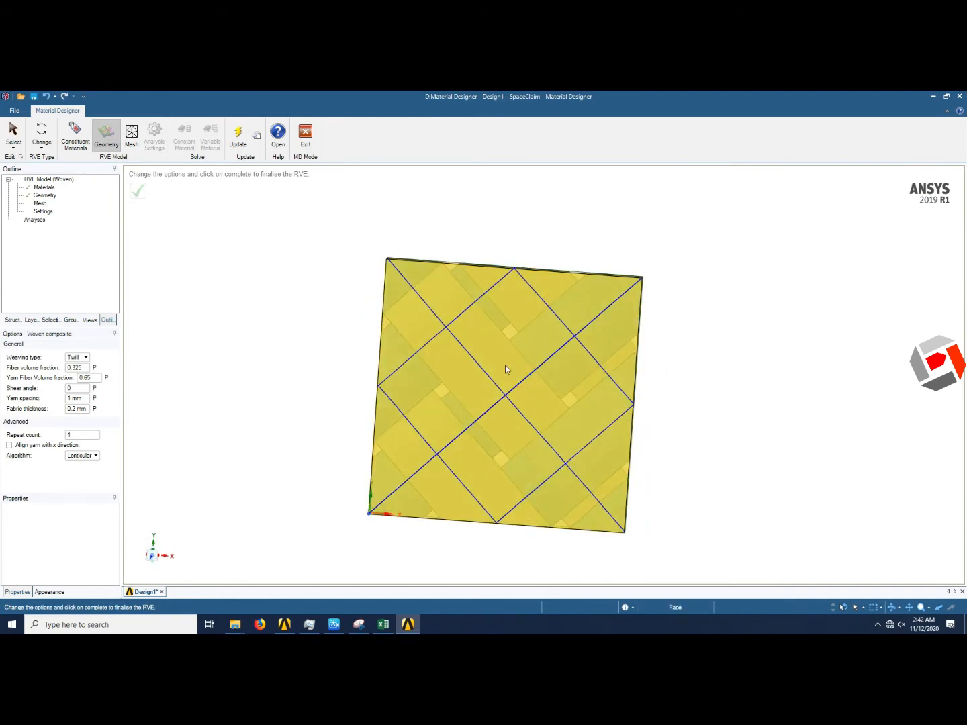
middle_drag(585, 417, 709, 369)
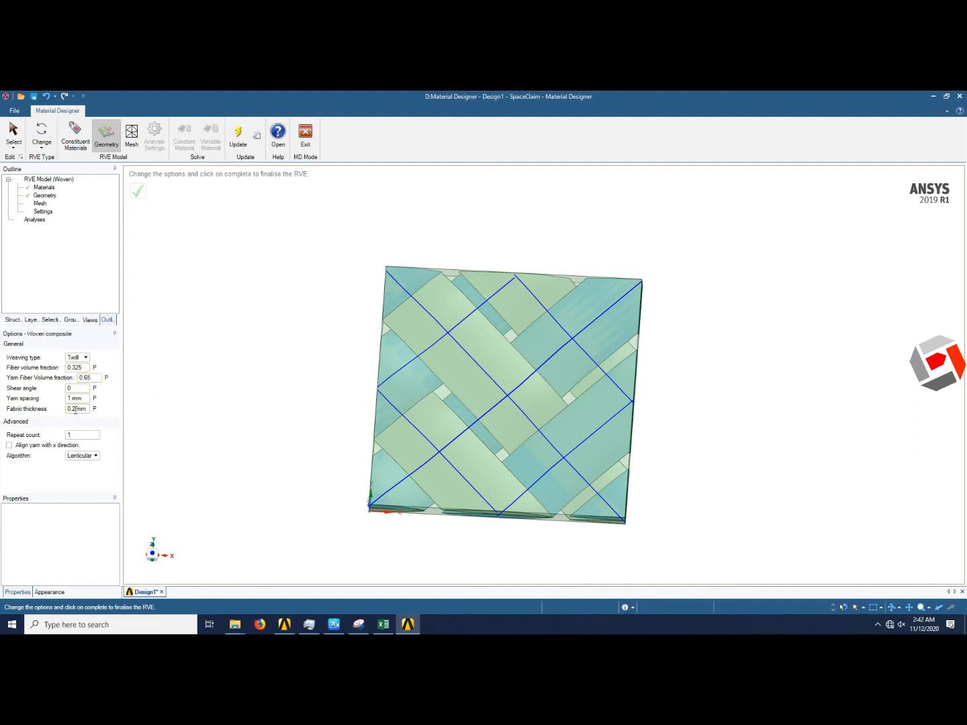
- Set the maximum mesh size to 0.5 and generate the mesh of the twill RVE
click(41, 203)
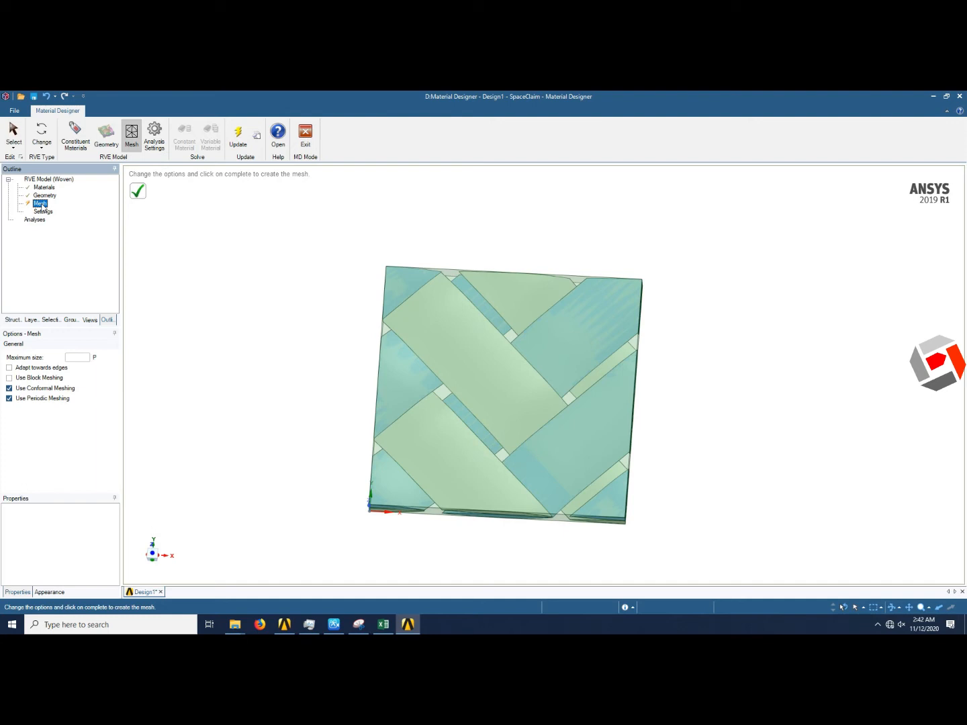
right_click(42, 206)
click(76, 358)
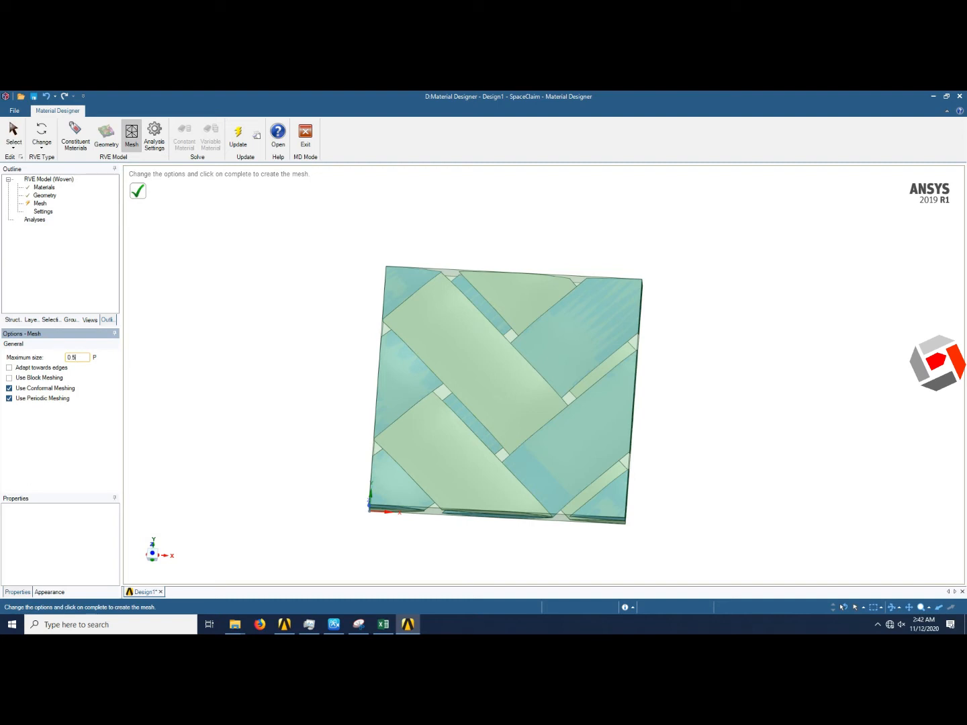
right_click(41, 202)
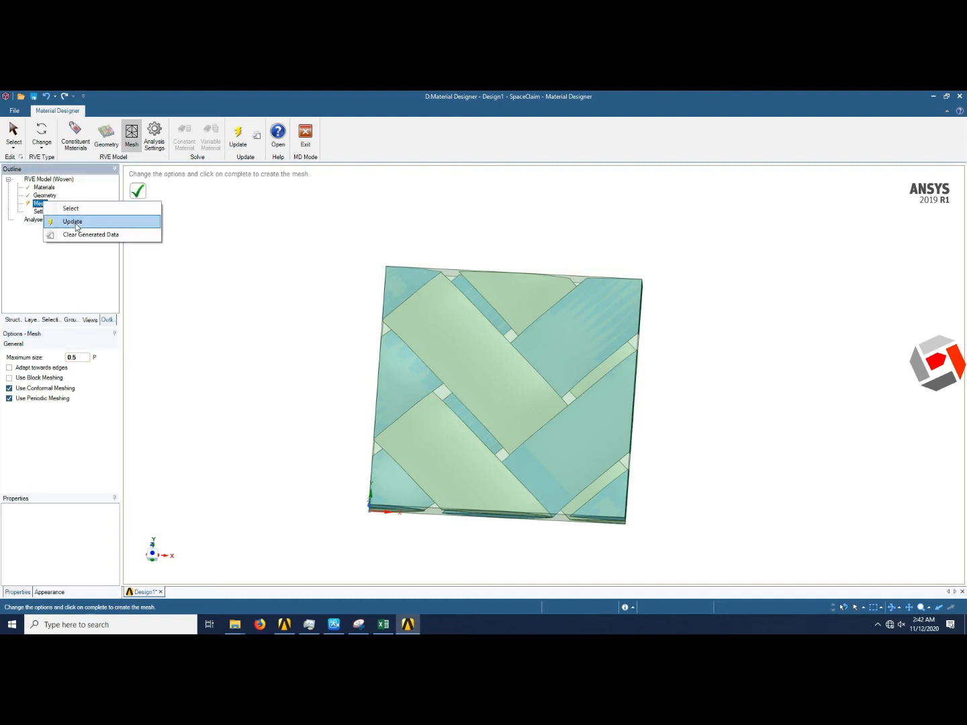
click(72, 222)
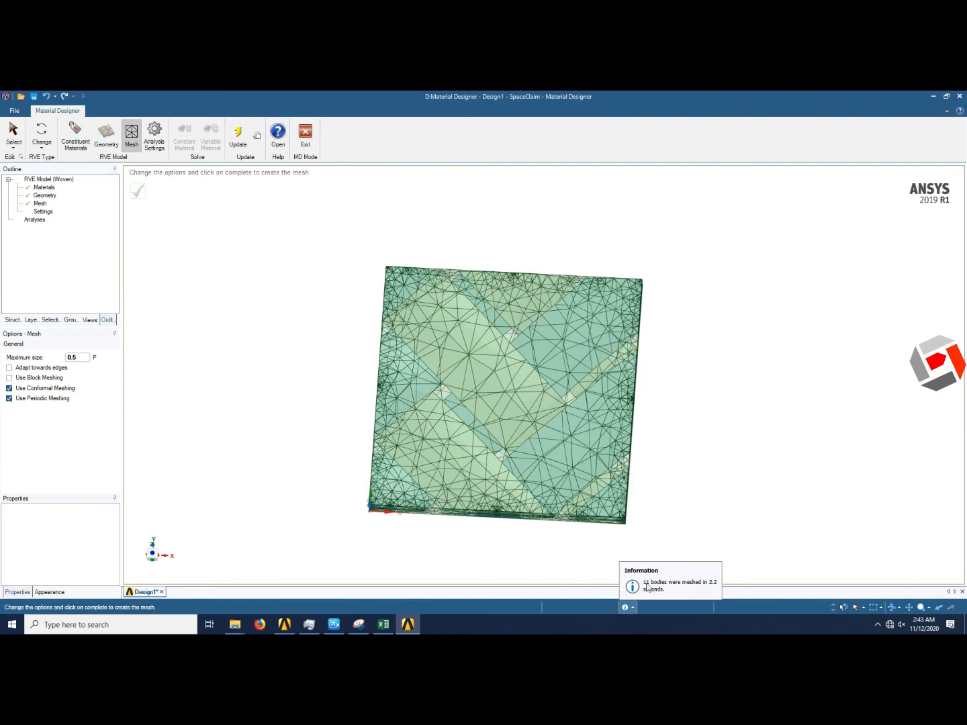
mouse_move(677, 483)
middle_down()
mouse_move(645, 396)
mouse_move(669, 465)
middle_up()
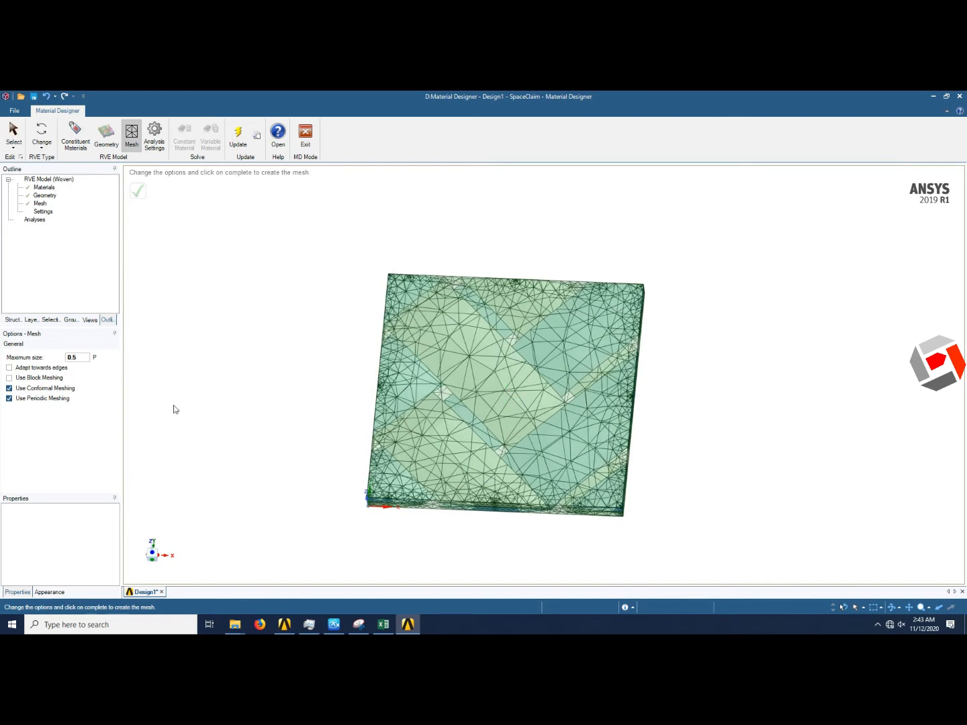
- Enable computing the coefficients of thermal expansion and the thermal conductivity, and update the analysis settings
click(47, 211)
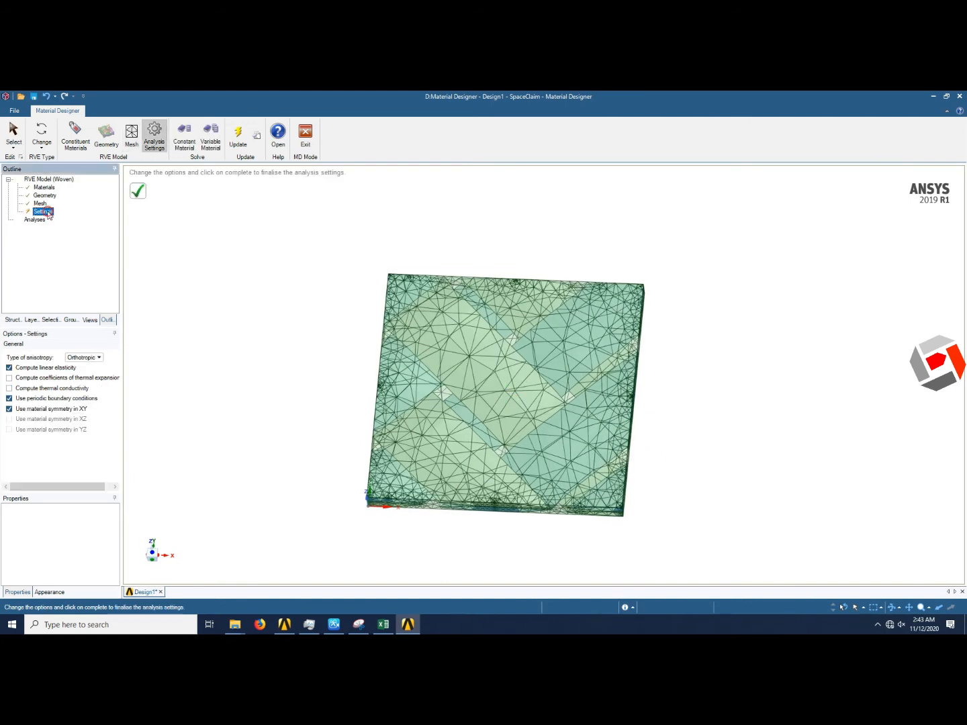
click(99, 358)
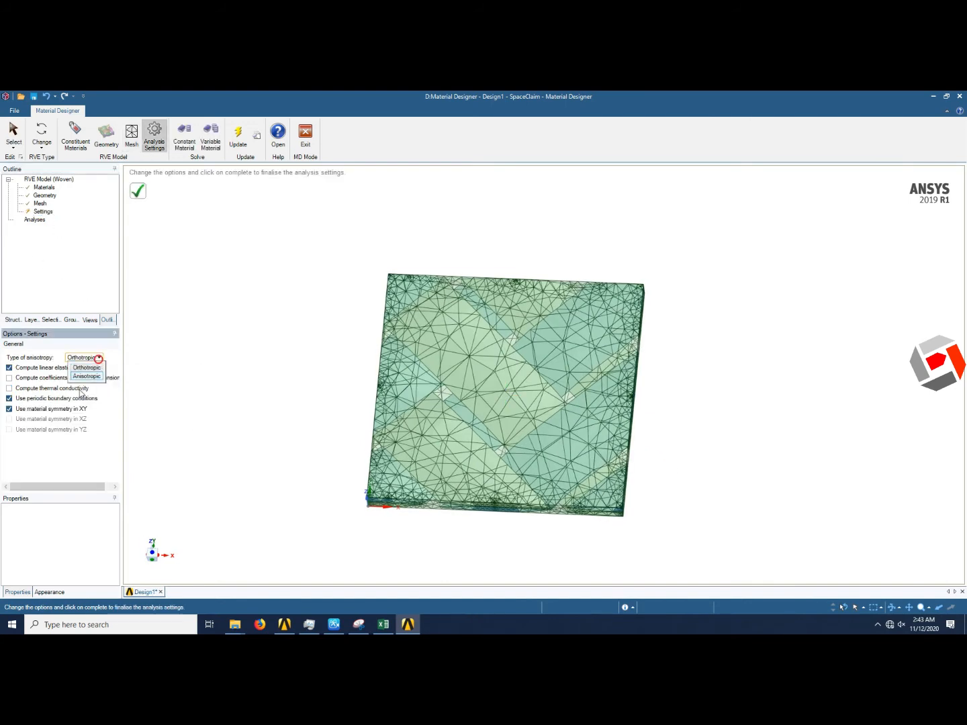
click(49, 472)
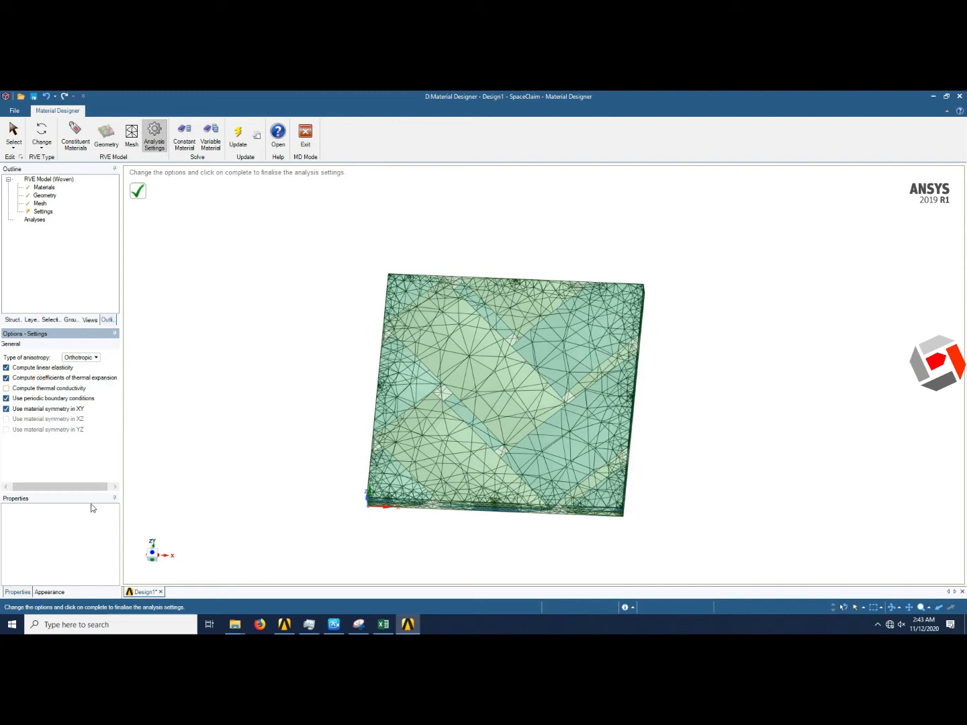
click(57, 389)
right_click(39, 212)
click(77, 228)
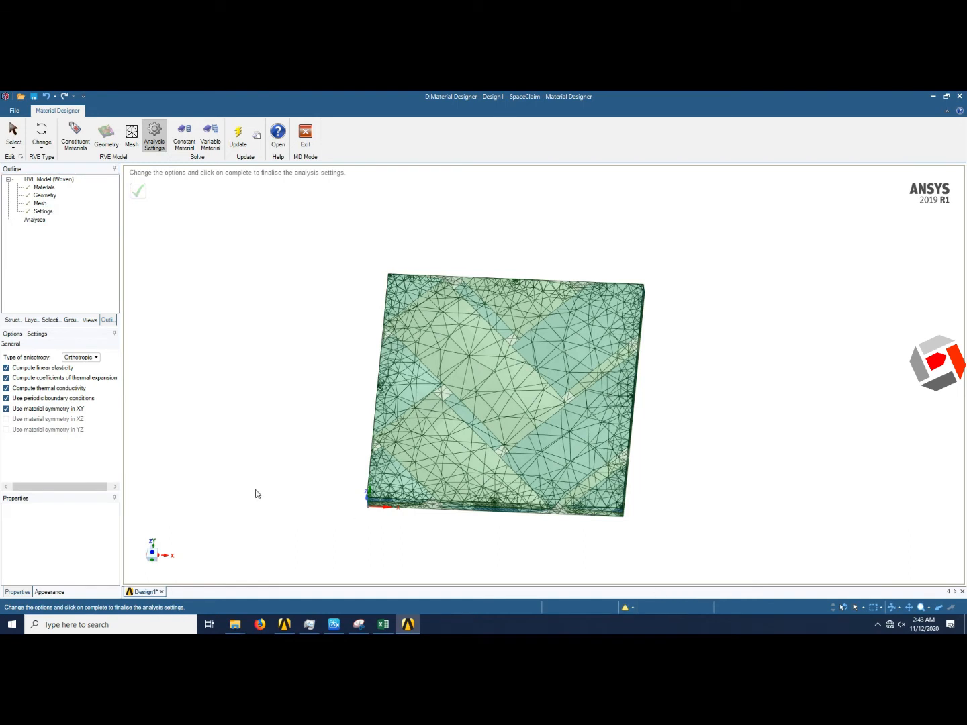
- Disable the thermal conductivity and thermal expansion computations and update the analysis settings, keeping only linear elasticity
click(6, 388)
click(43, 211)
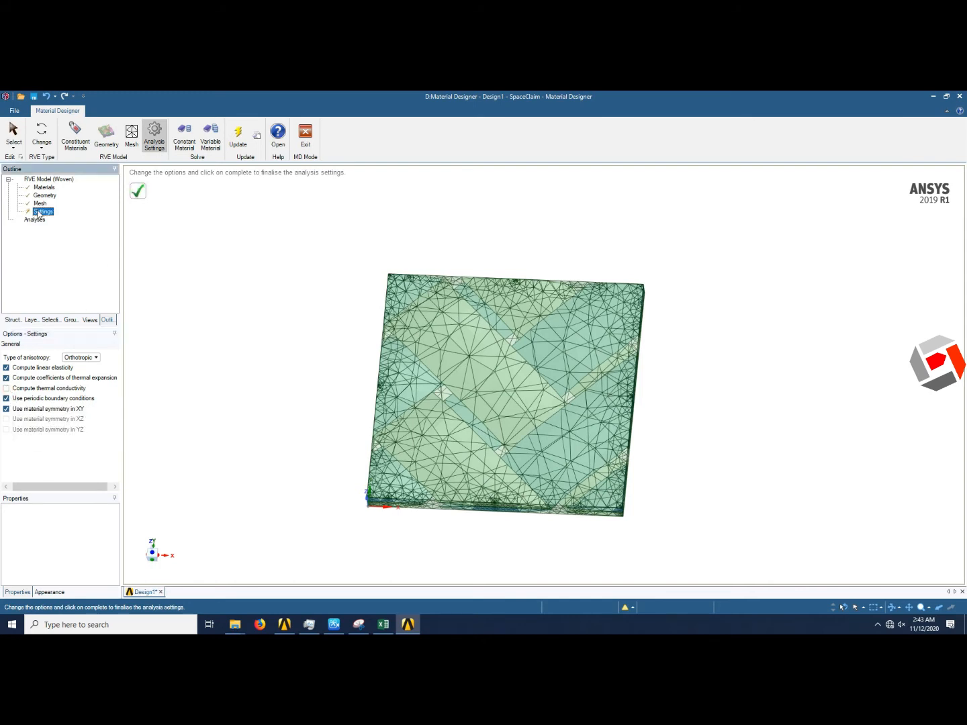
right_click(43, 210)
click(63, 230)
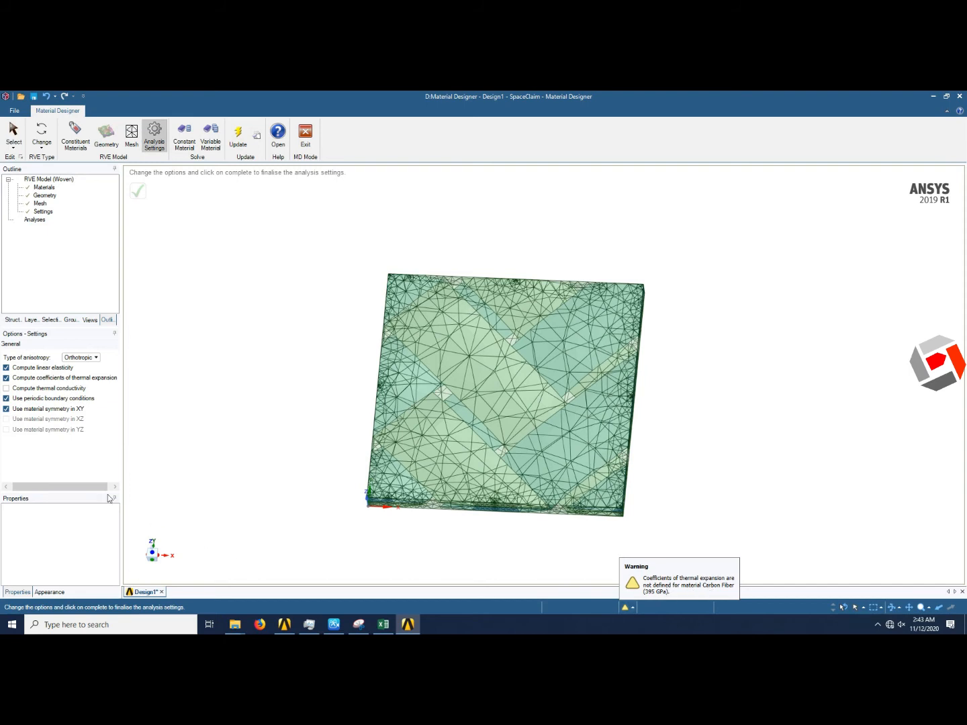
click(6, 388)
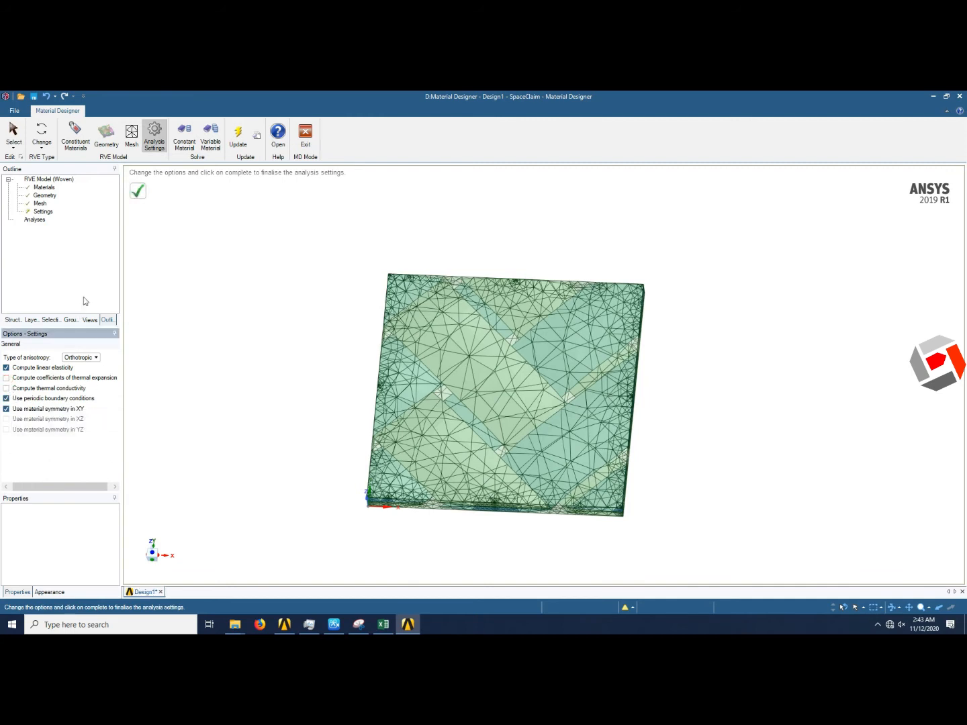
right_click(48, 212)
click(79, 233)
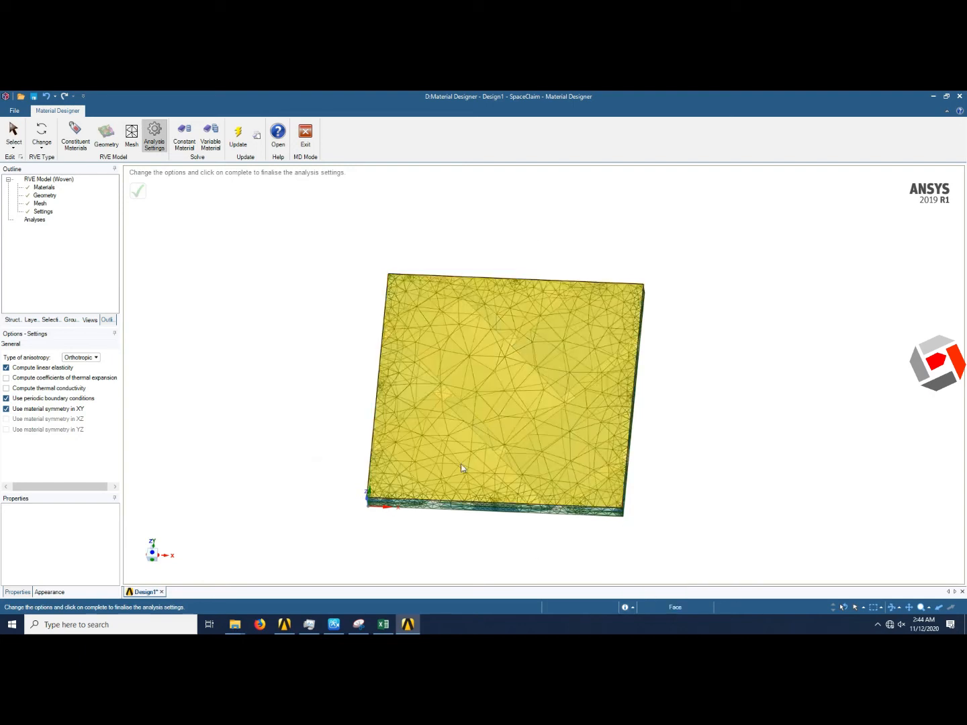
- Switch to the Workbench project schematic and add an ACP (Pre) system beside Material Designer system D
click(284, 624)
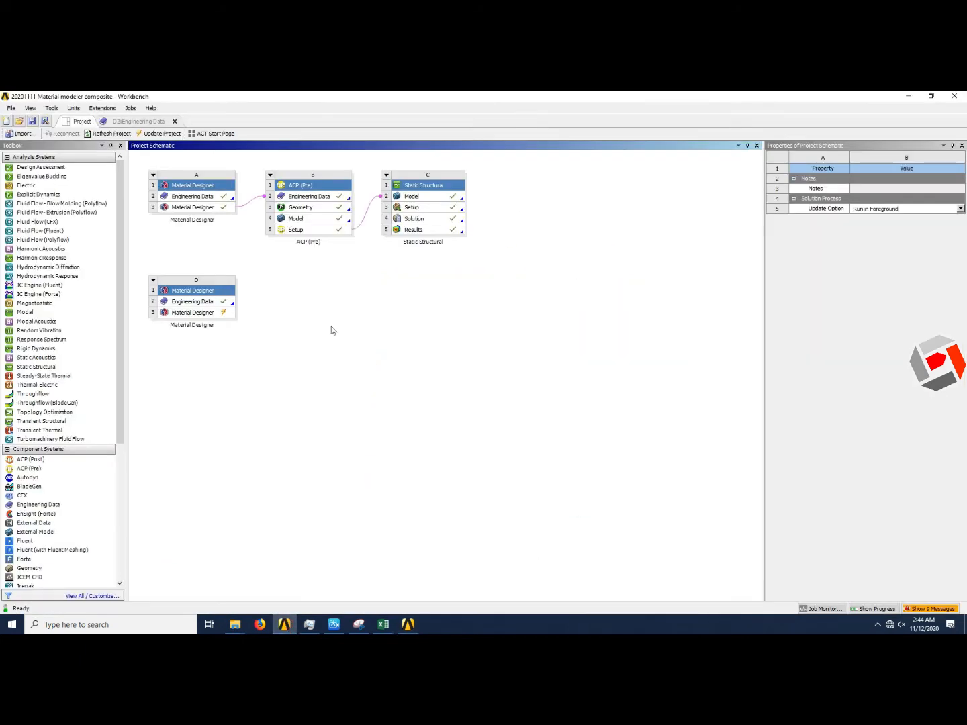
click(196, 313)
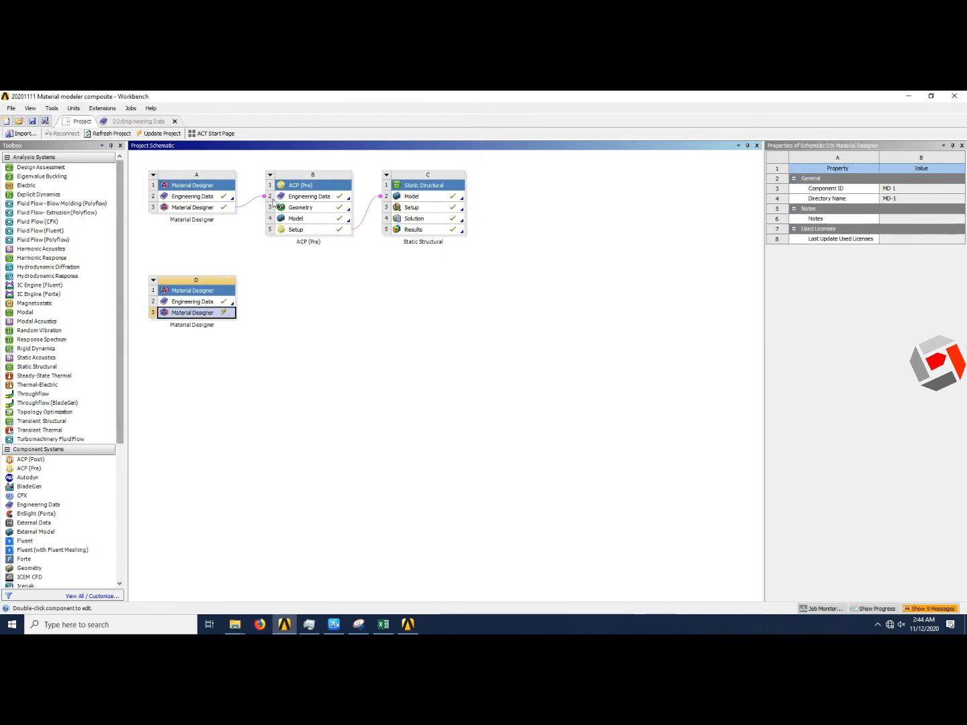
drag(51, 471, 304, 294)
click(248, 384)
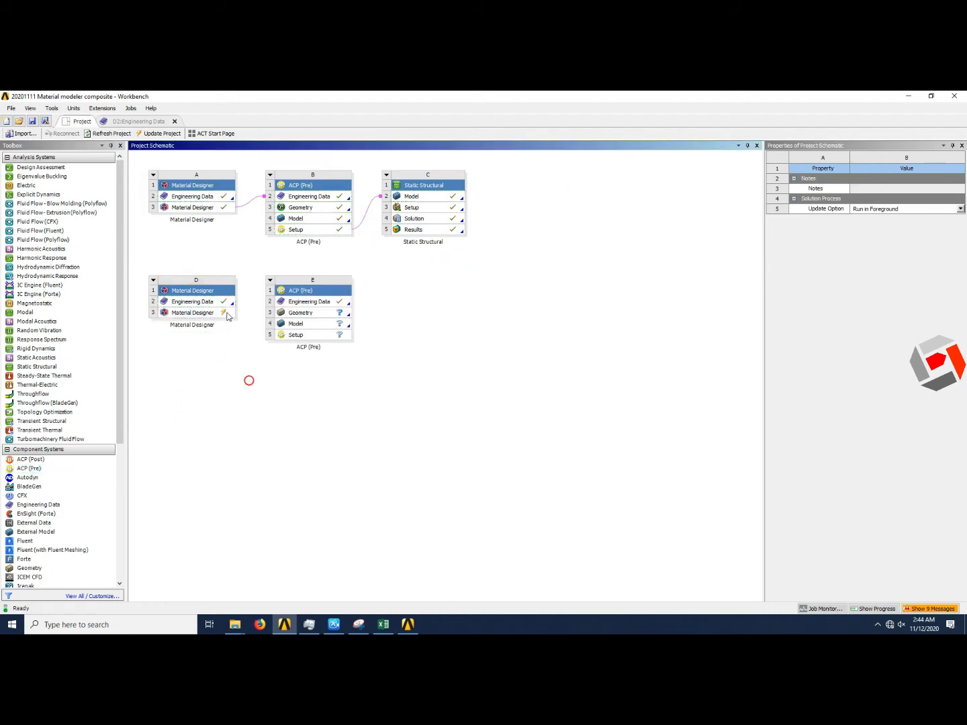
- Link the Material Designer cell of system D to the new ACP (Pre) system's Engineering Data and update that Material Designer cell
drag(227, 313, 295, 306)
click(296, 398)
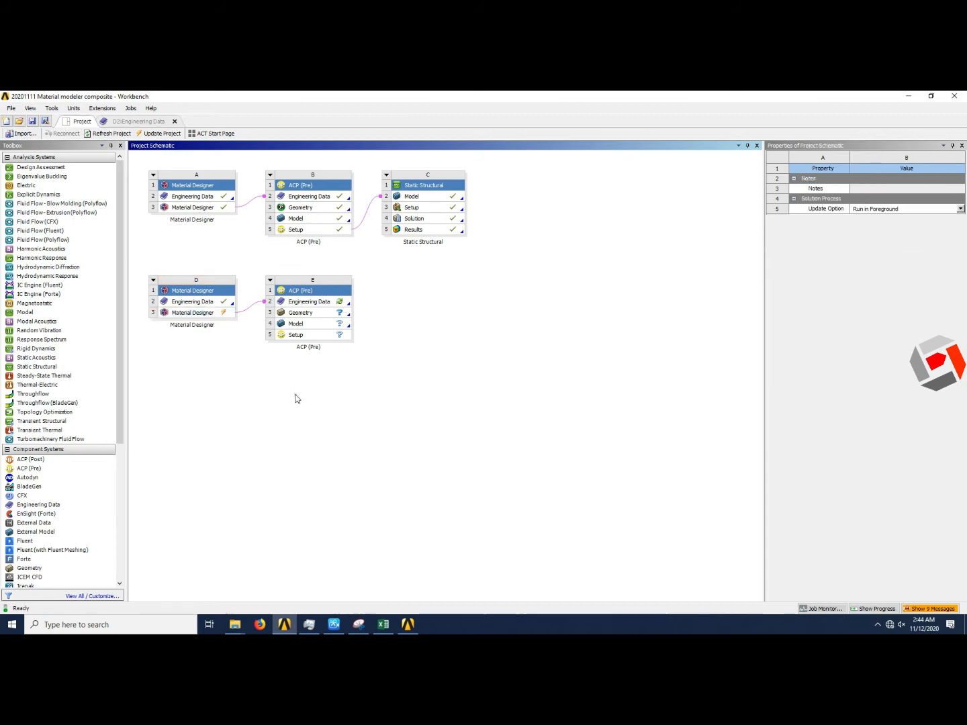
right_click(208, 312)
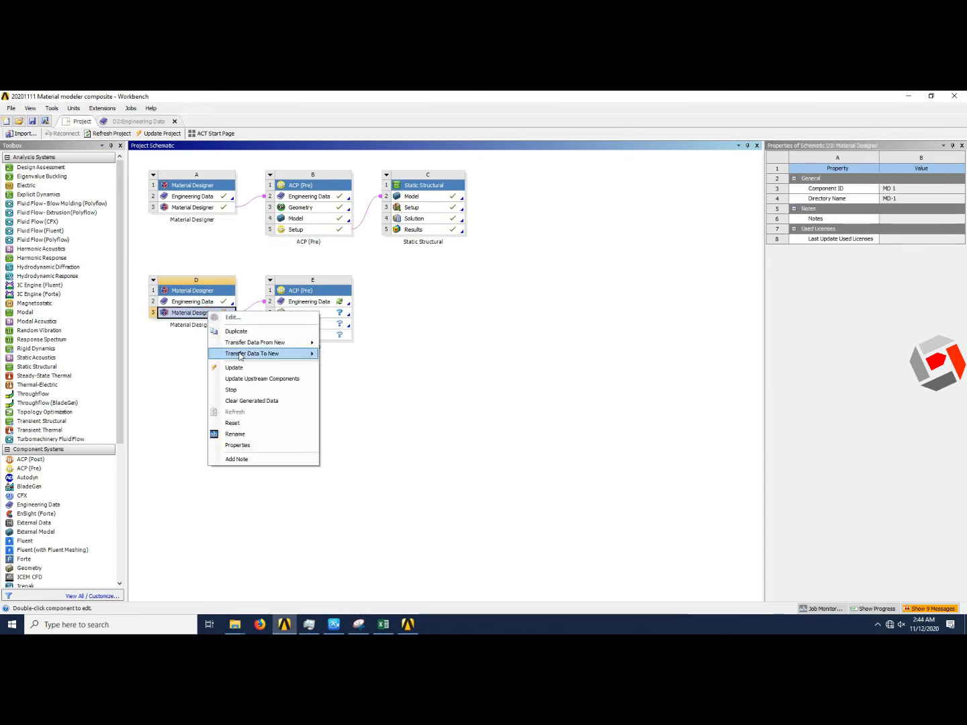
click(244, 369)
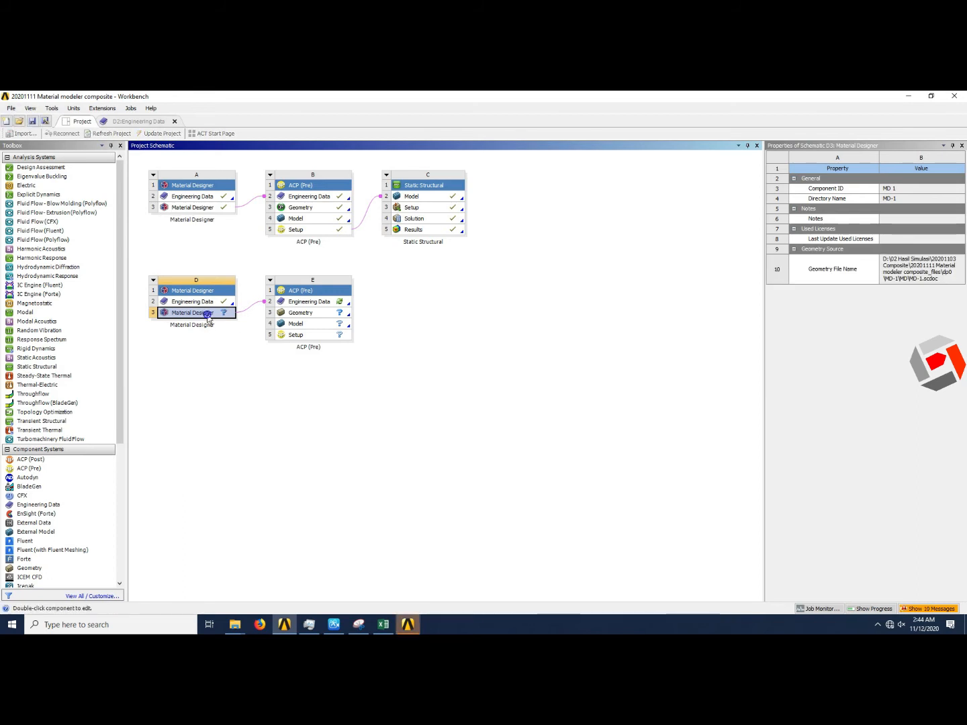
- Switch to the Material Designer window and review the woven RVE model's materials, geometry, mesh and analysis settings
click(406, 624)
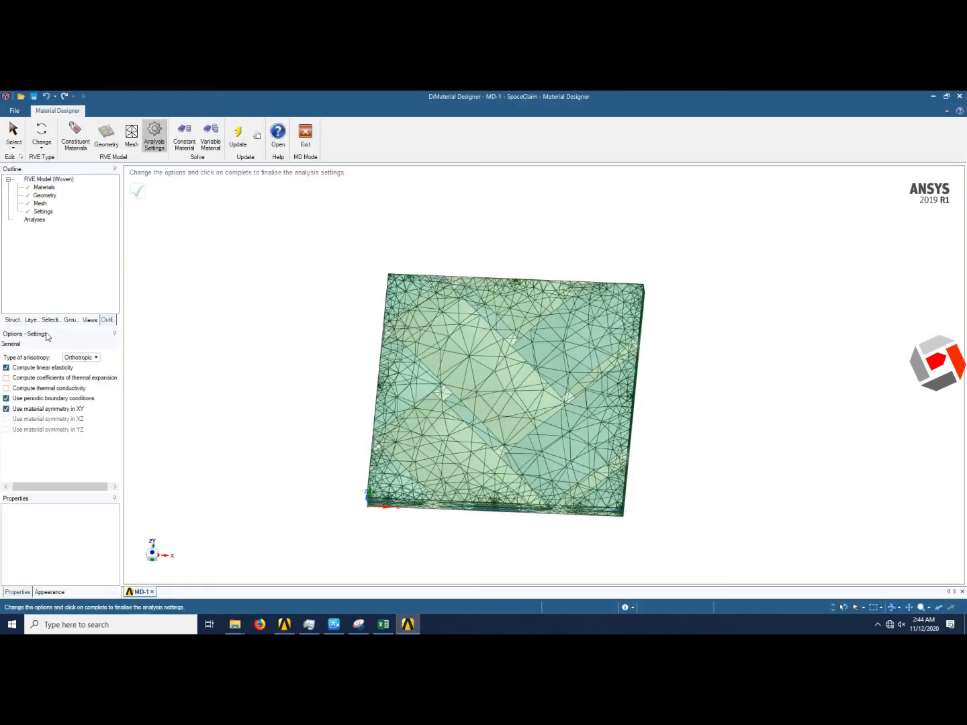
click(49, 179)
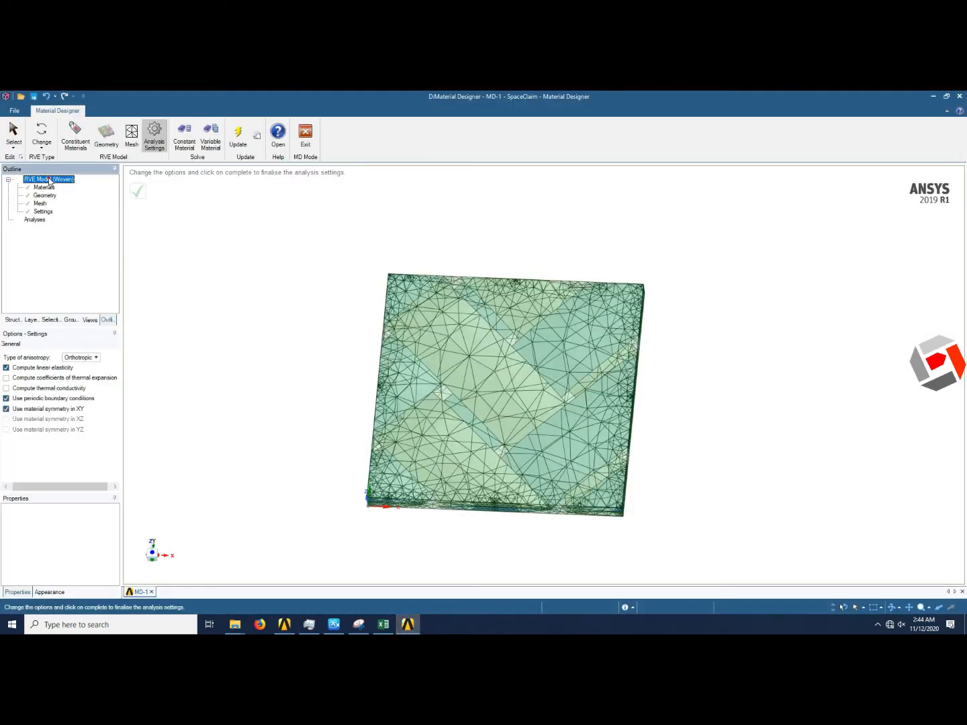
click(45, 187)
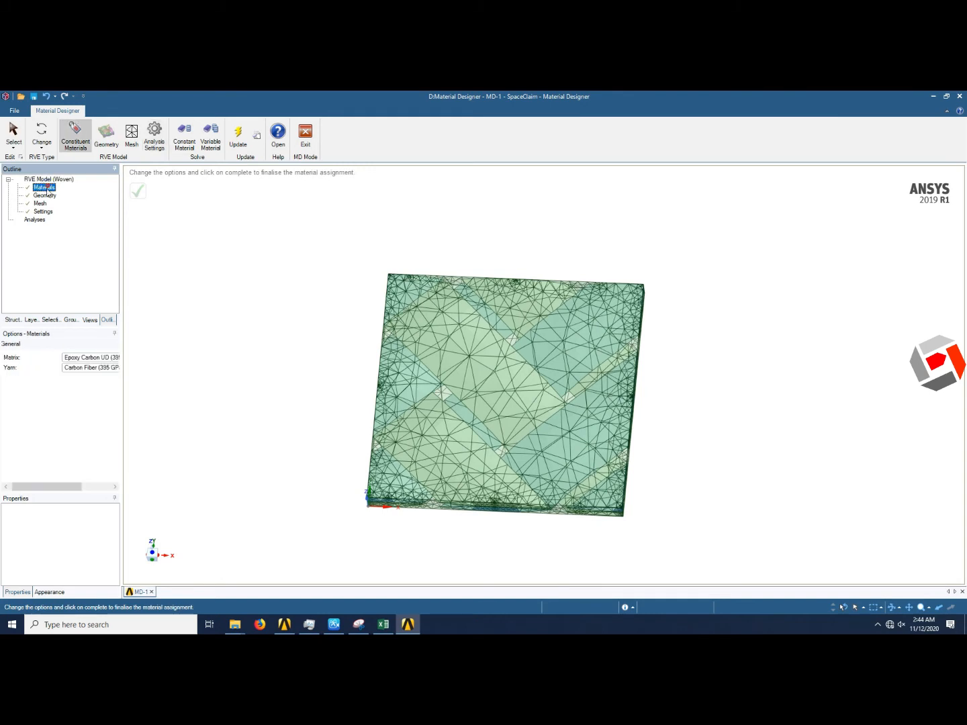
click(46, 195)
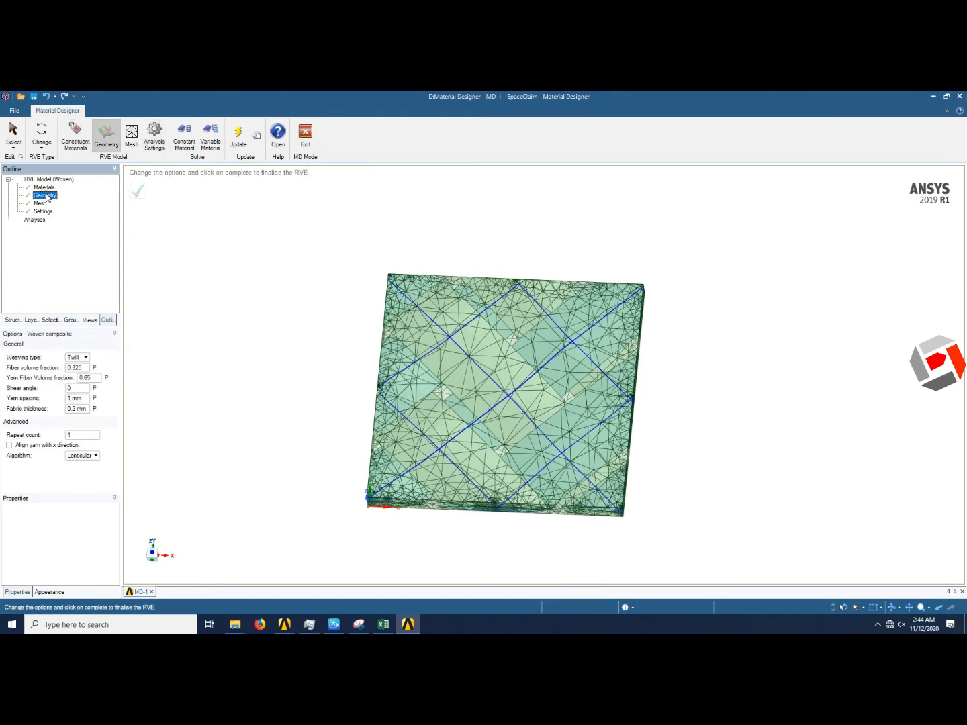
click(41, 203)
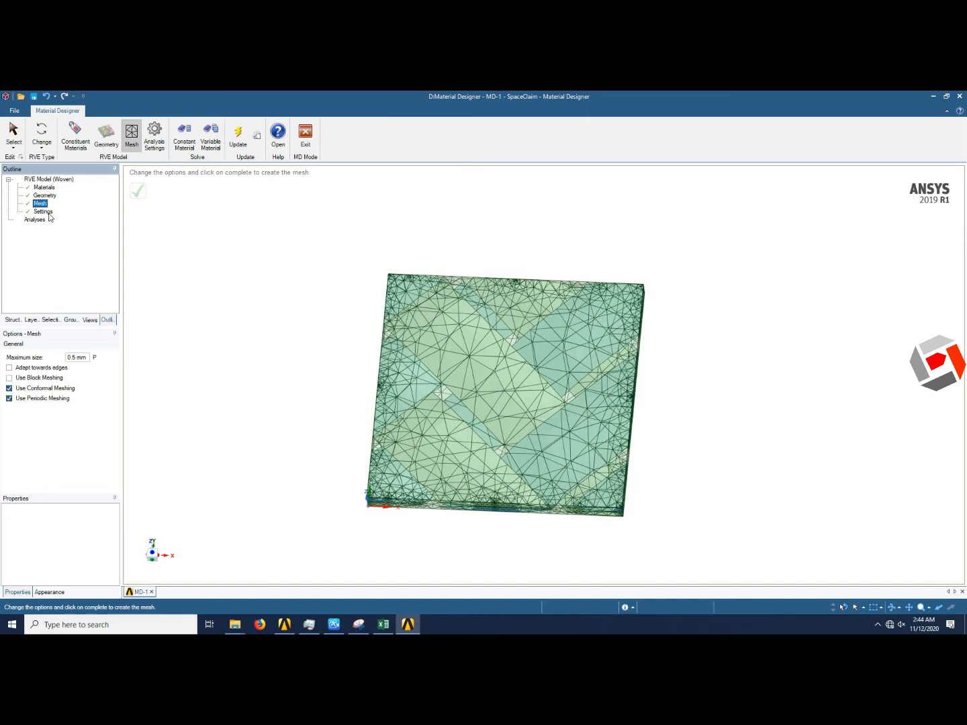
click(43, 212)
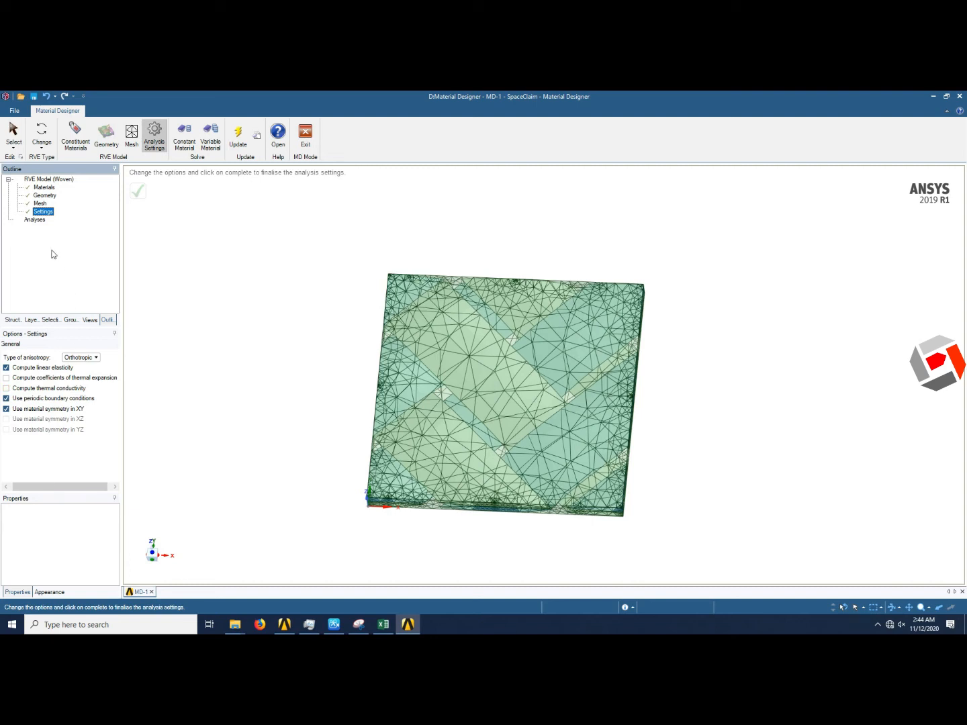
- Add a constant material evaluation to the analyses, name its material "Material 01" and update the evaluation
click(34, 221)
right_click(39, 221)
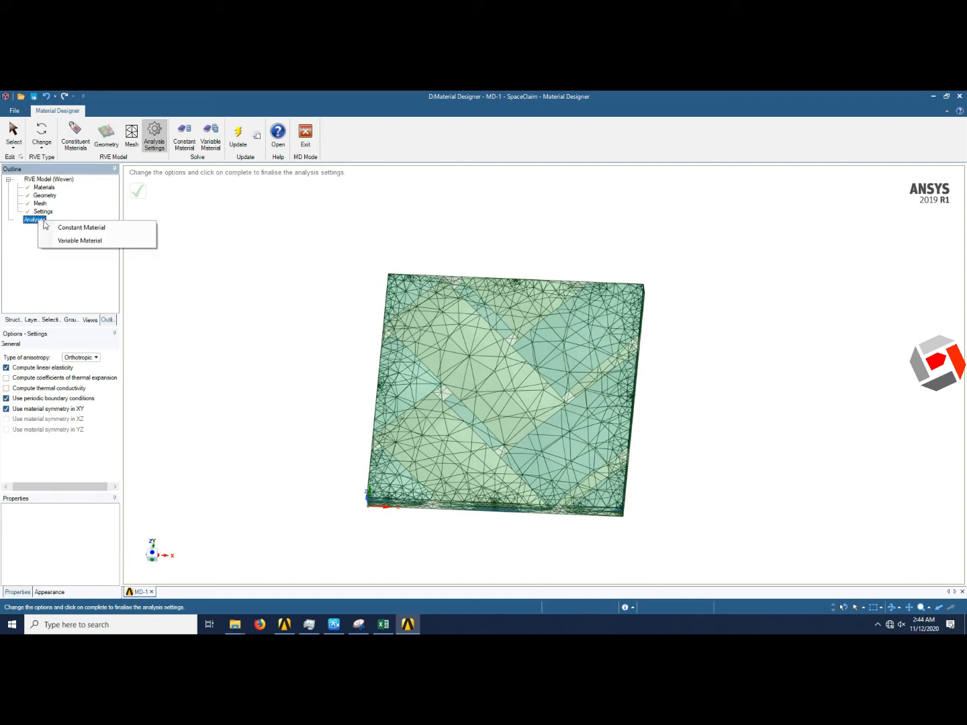
click(73, 228)
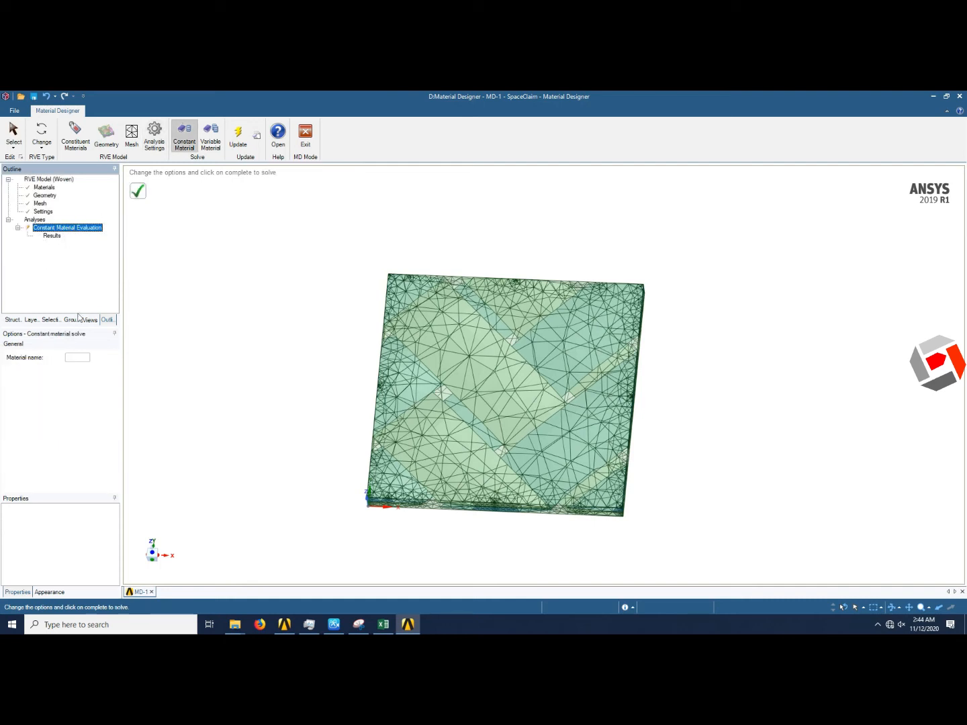
click(75, 357)
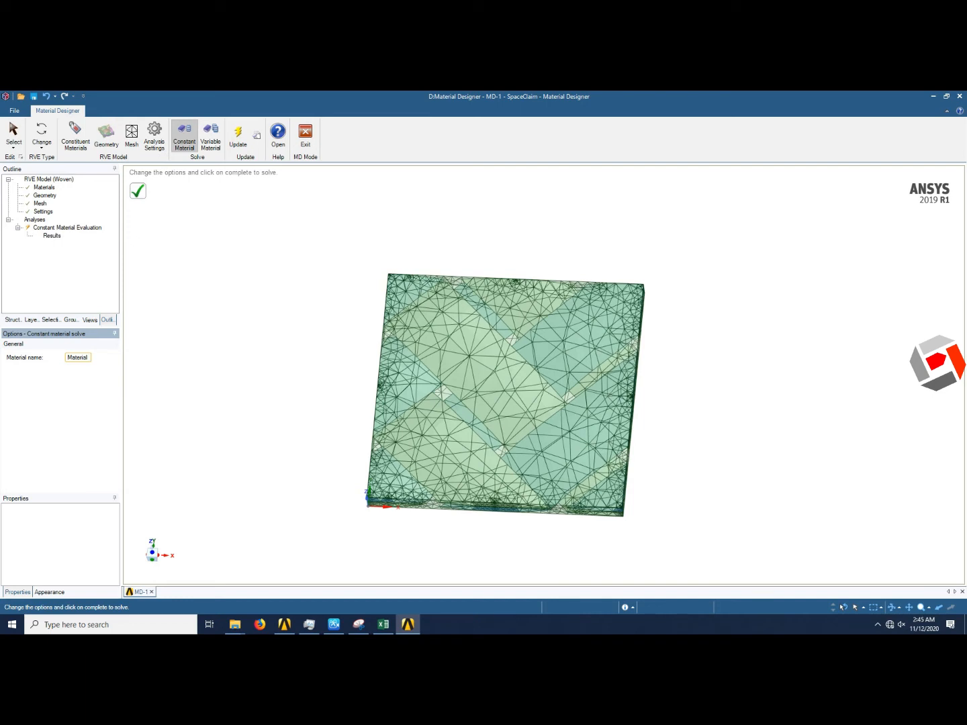
text(01)
click(64, 228)
right_click(62, 228)
click(89, 245)
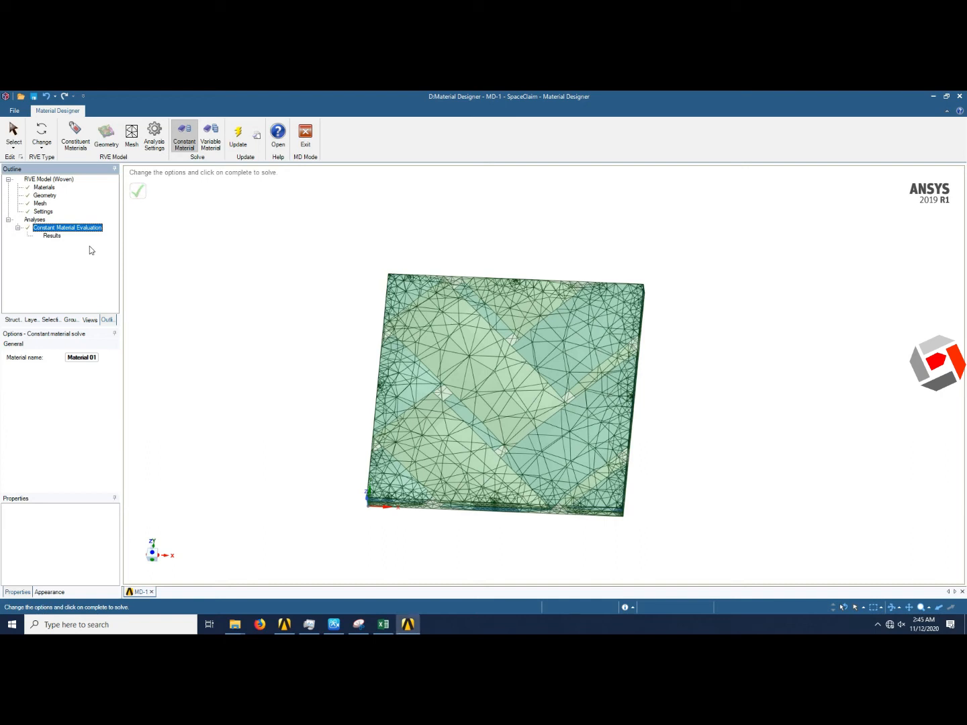
click(128, 282)
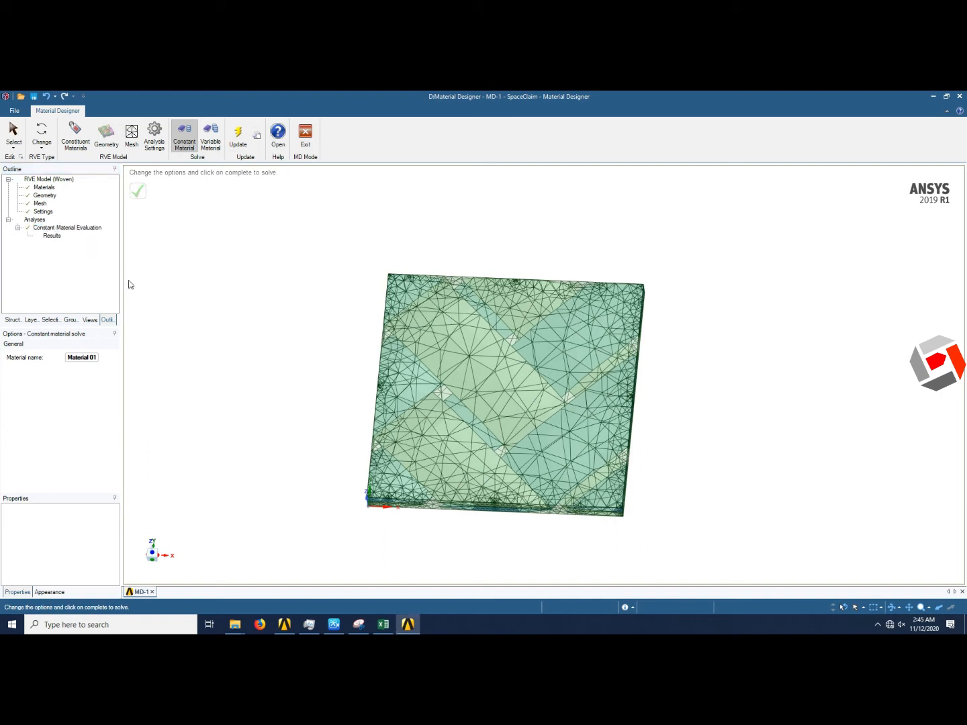
- Switch to Workbench and update system D's Material Designer cell and the Engineering Data cell of ACP (Pre) system E
click(284, 624)
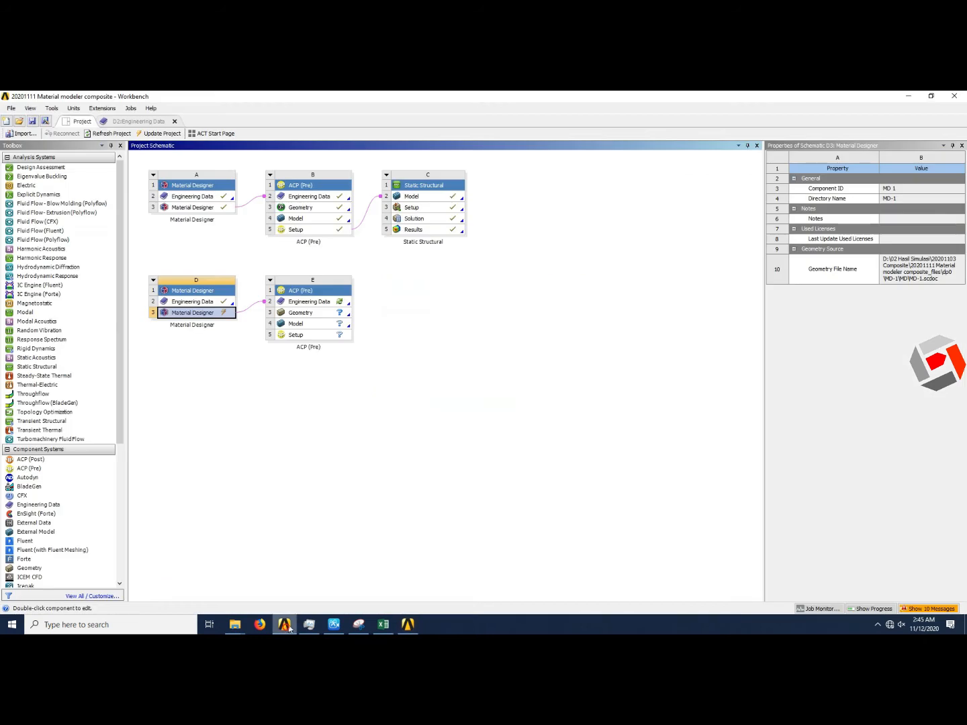
right_click(219, 313)
click(241, 368)
right_click(324, 303)
click(353, 381)
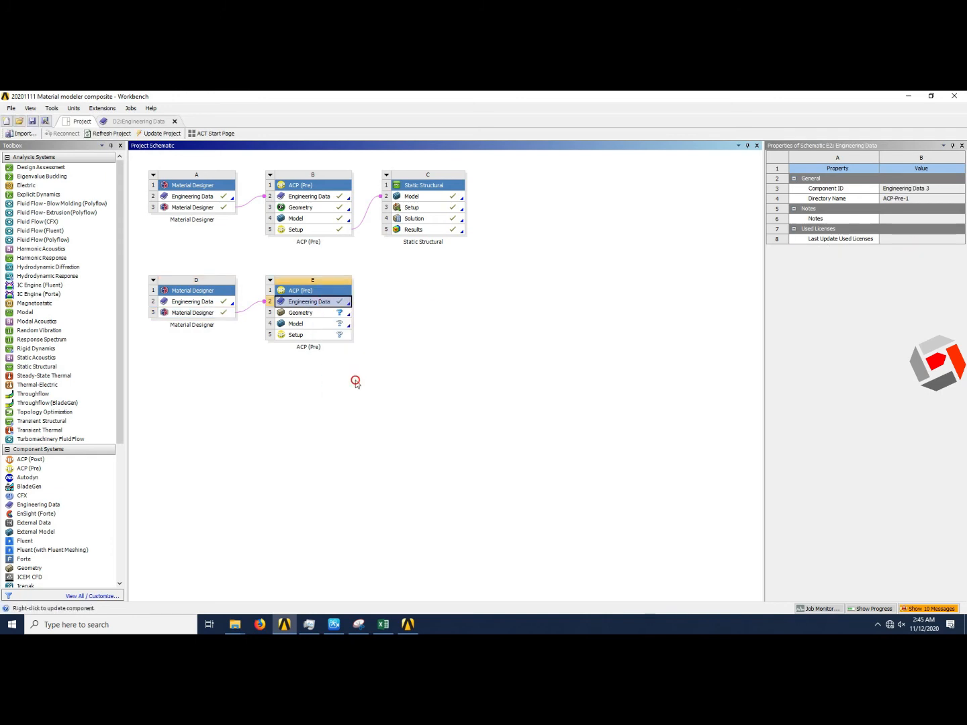
- Open system E's Engineering Data to inspect the properties of Material 01, and return to the project schematic
double_click(318, 303)
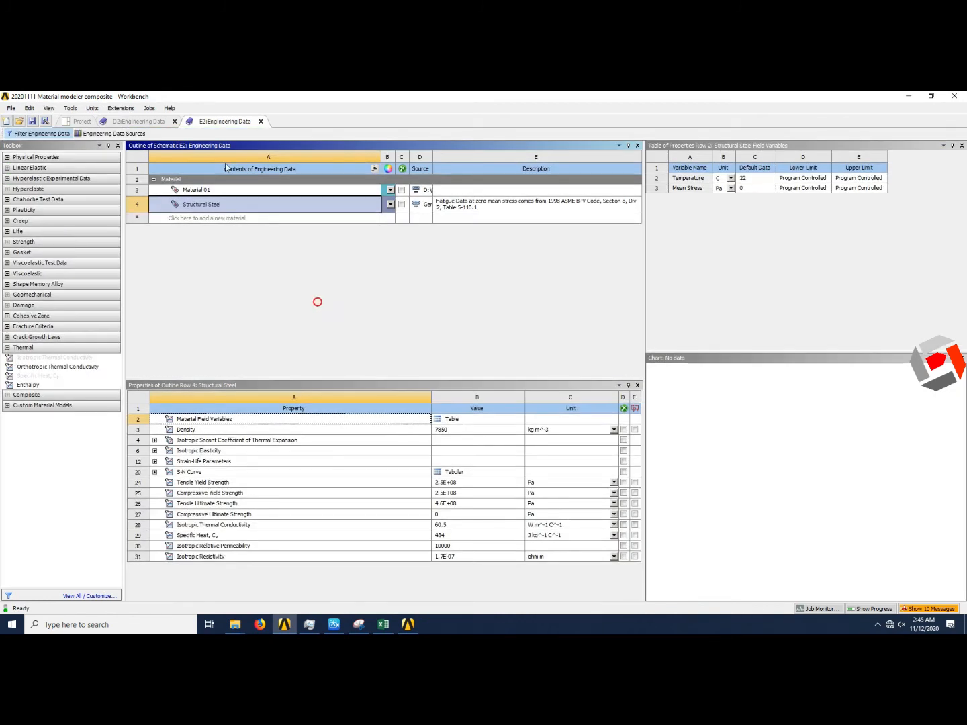
click(198, 190)
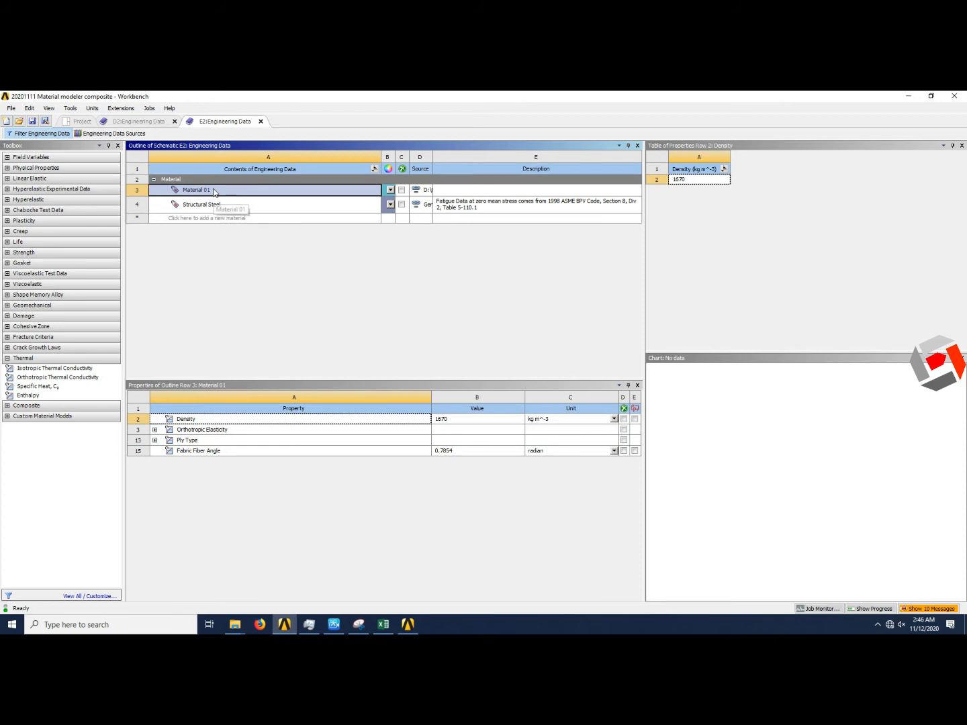
click(80, 122)
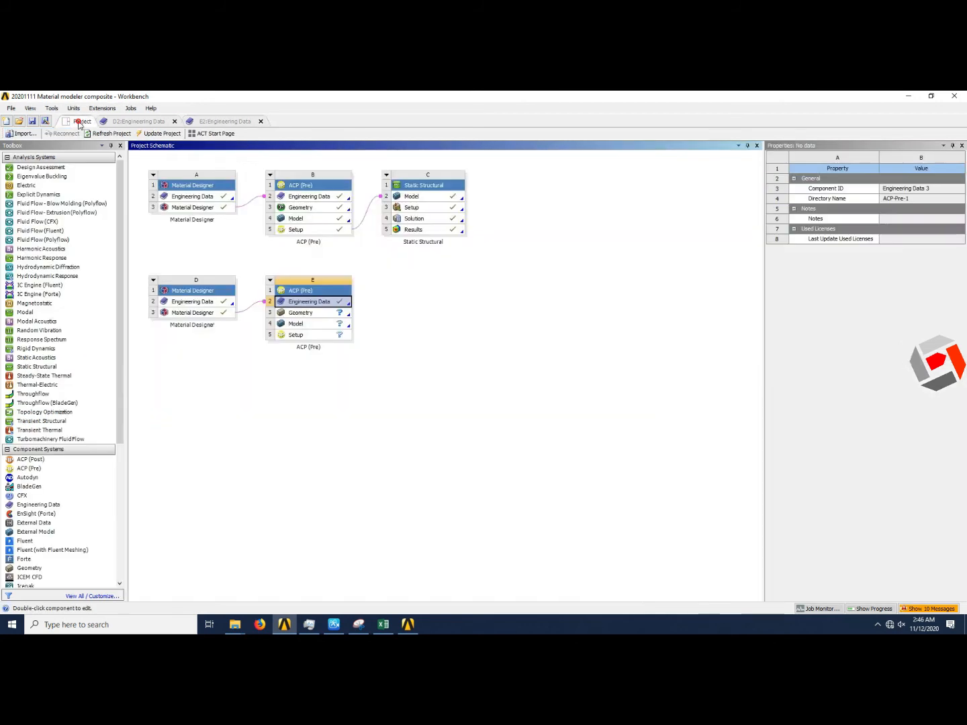
click(325, 314)
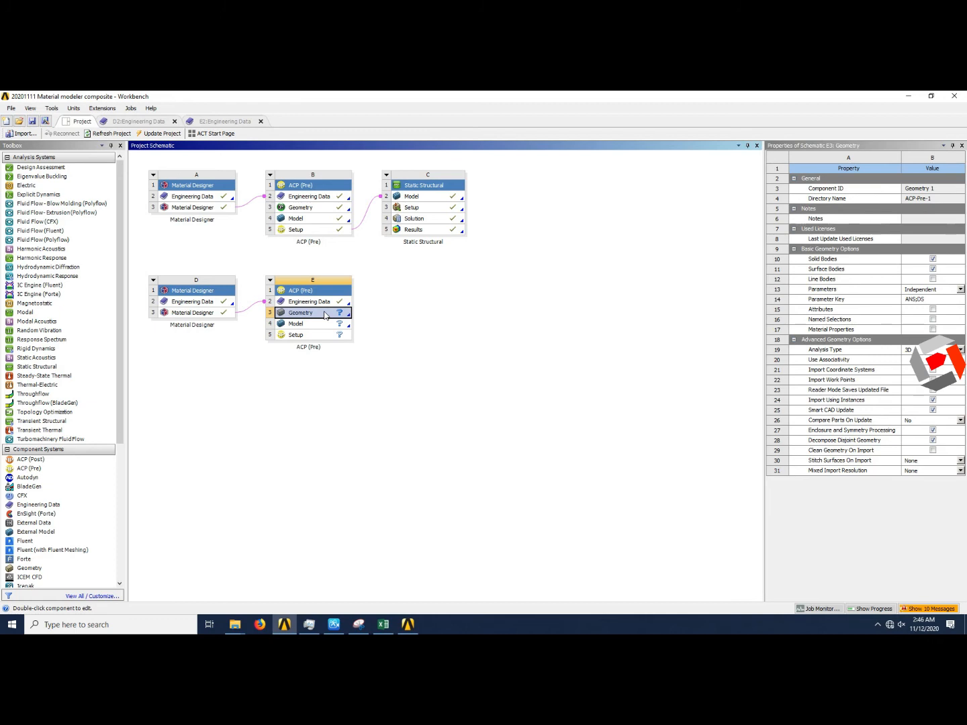
double_click(326, 315)
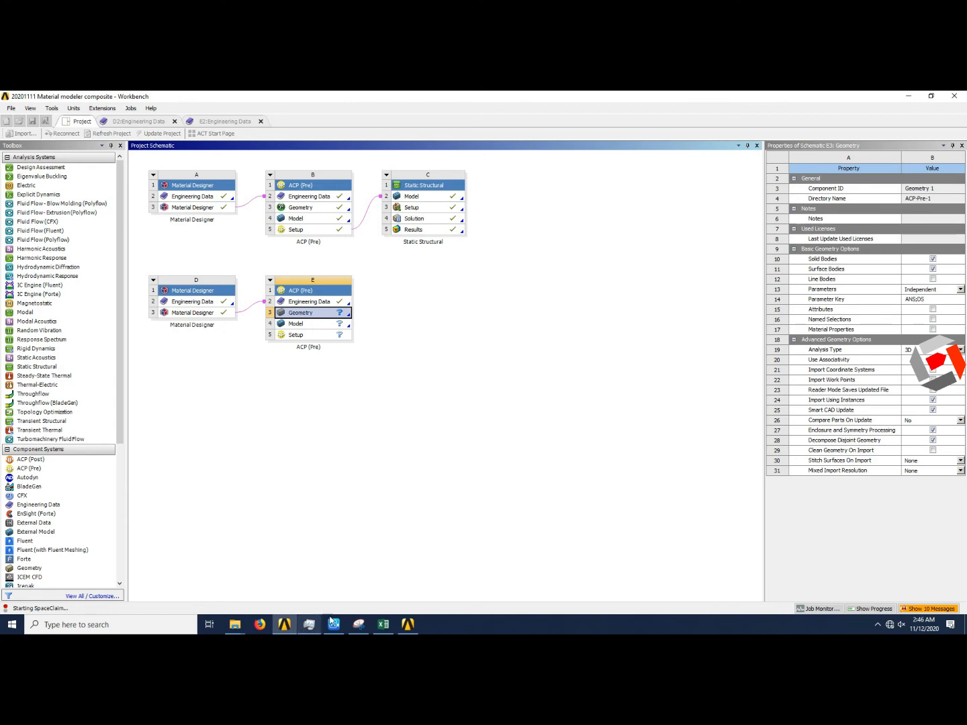
mouse_move(411, 627)
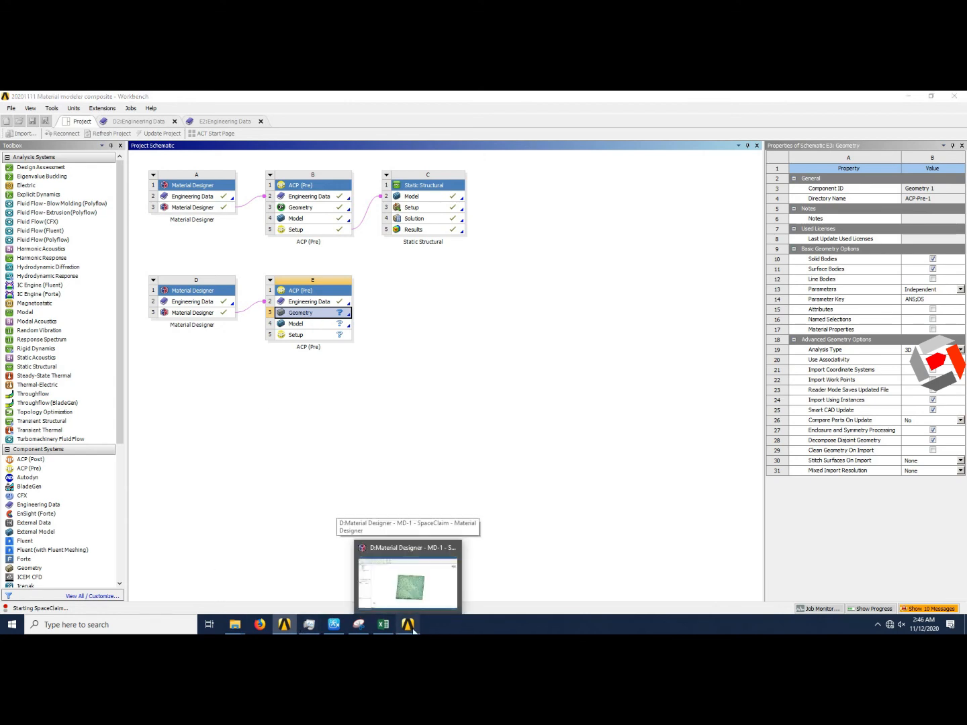
click(408, 582)
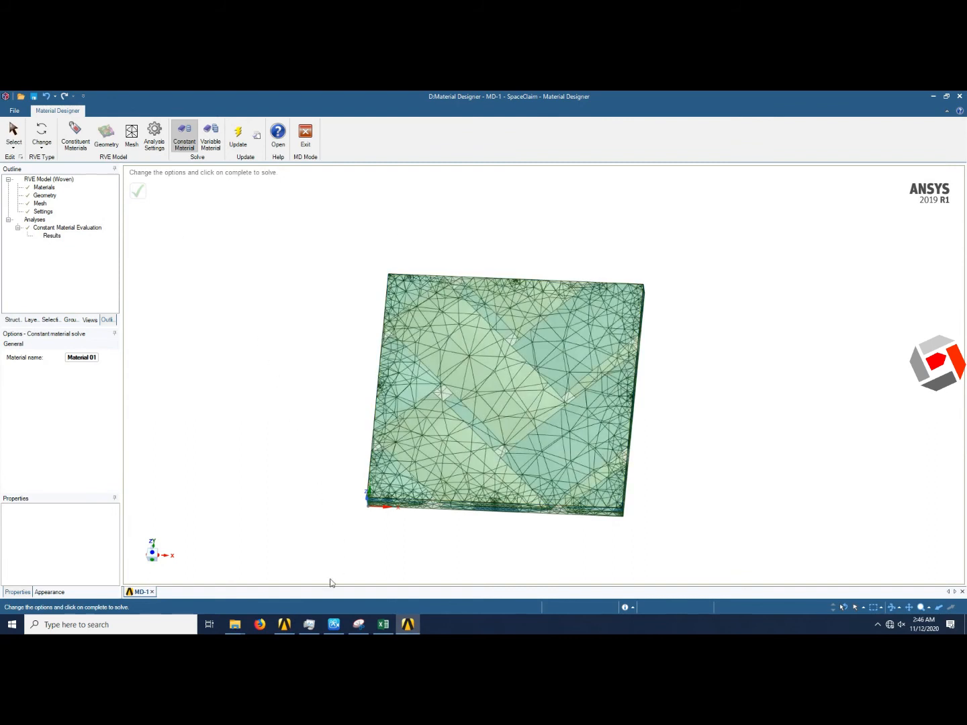
mouse_move(283, 625)
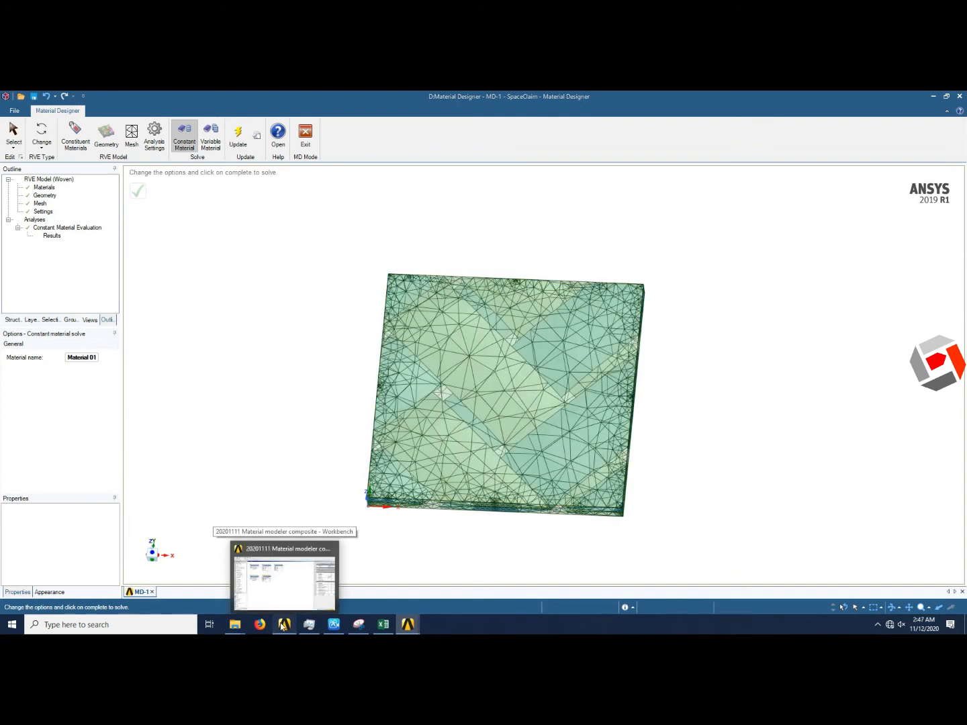
click(267, 558)
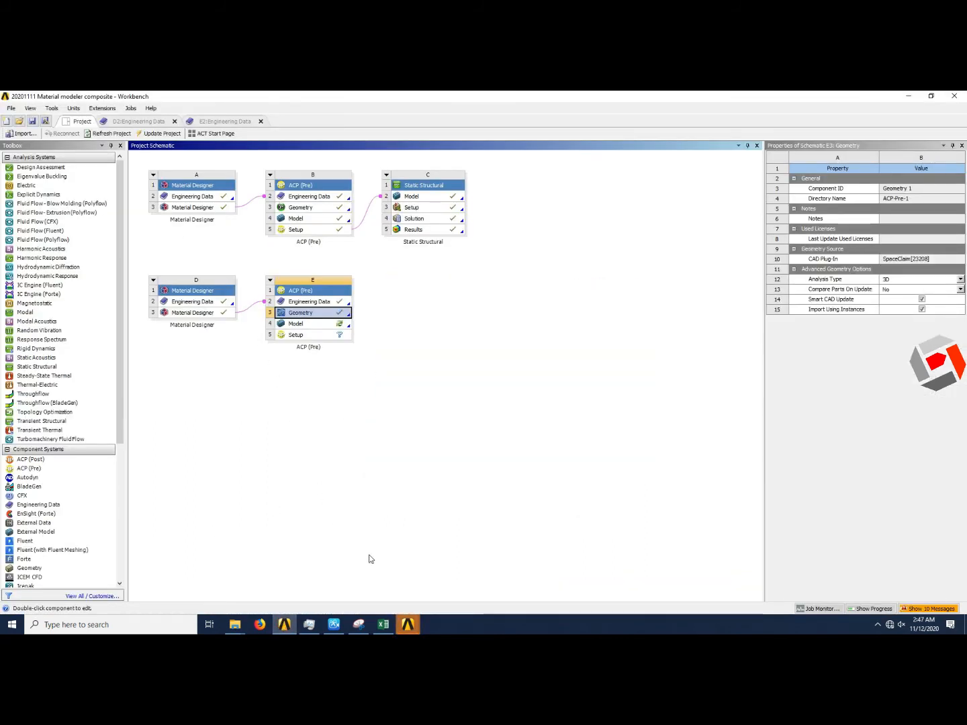
mouse_move(408, 625)
click(440, 593)
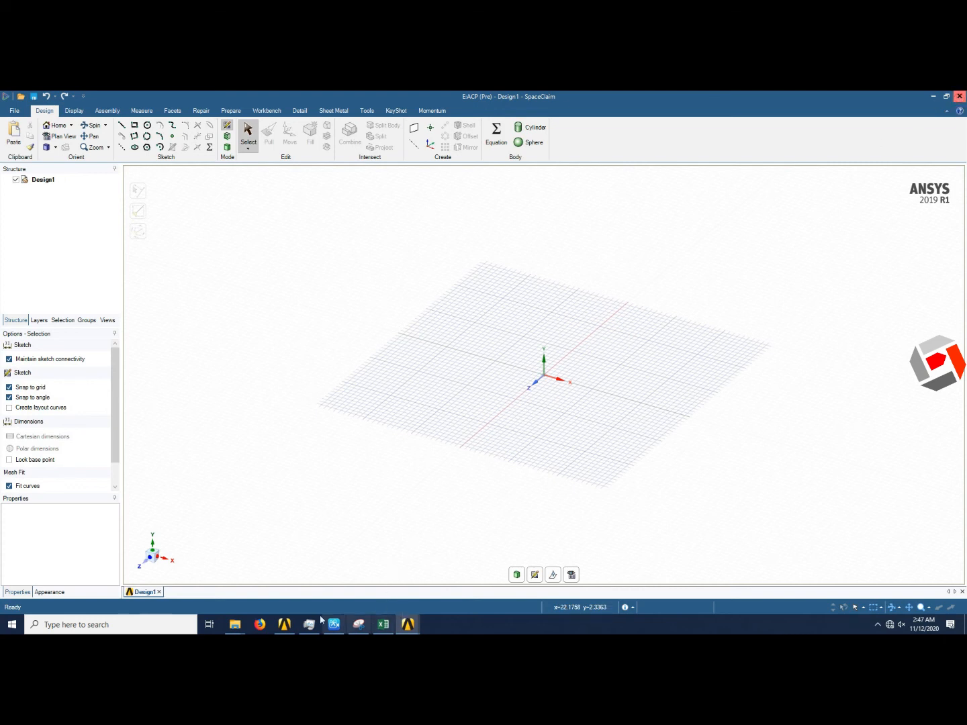
click(284, 625)
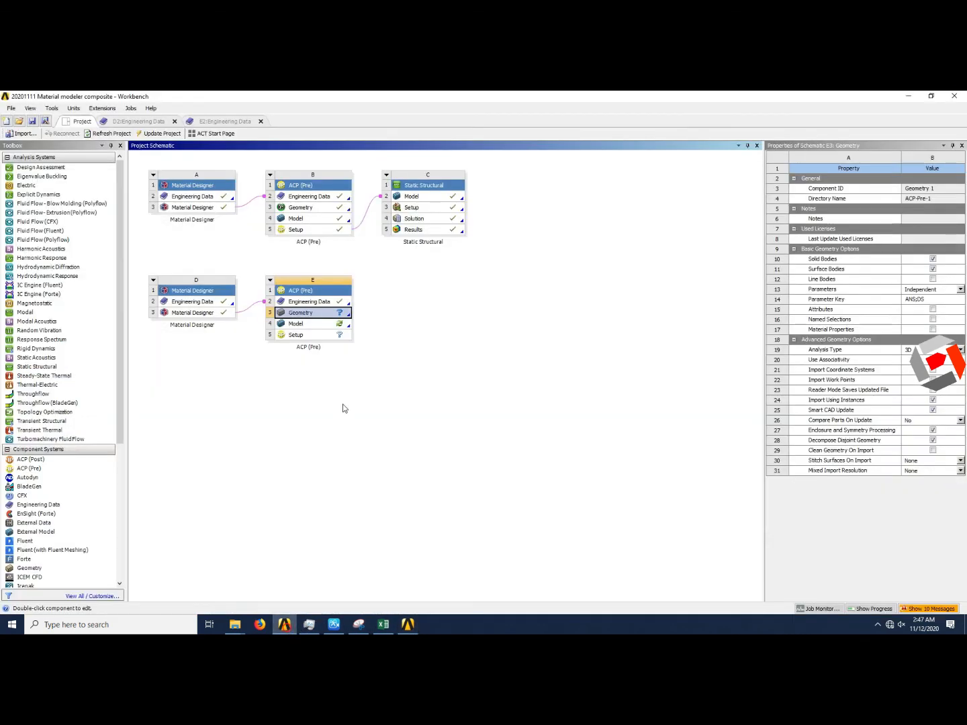
- Open system E's geometry in DesignModeler and sketch a rectangle about 8.04 by 8.46 m from the origin on the ZX plane
right_click(315, 311)
click(335, 329)
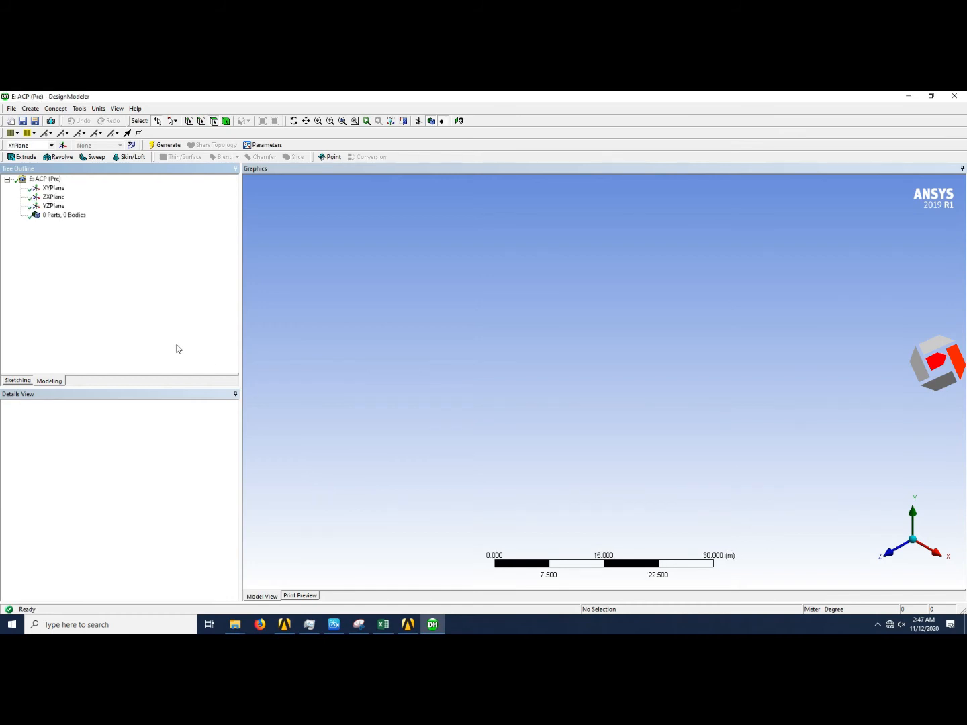
click(53, 197)
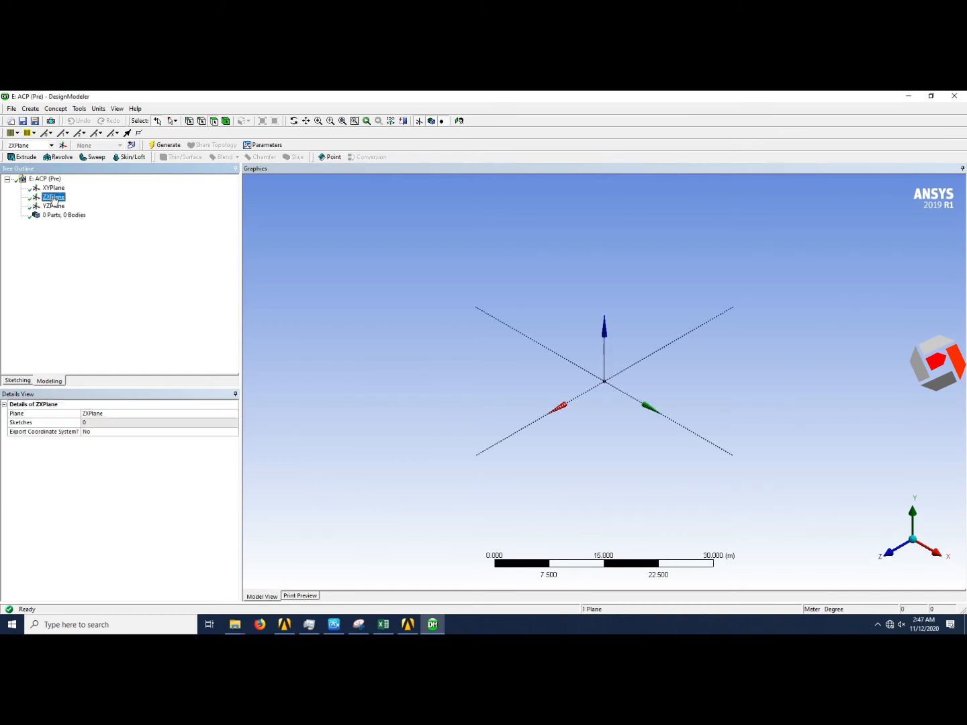
click(18, 381)
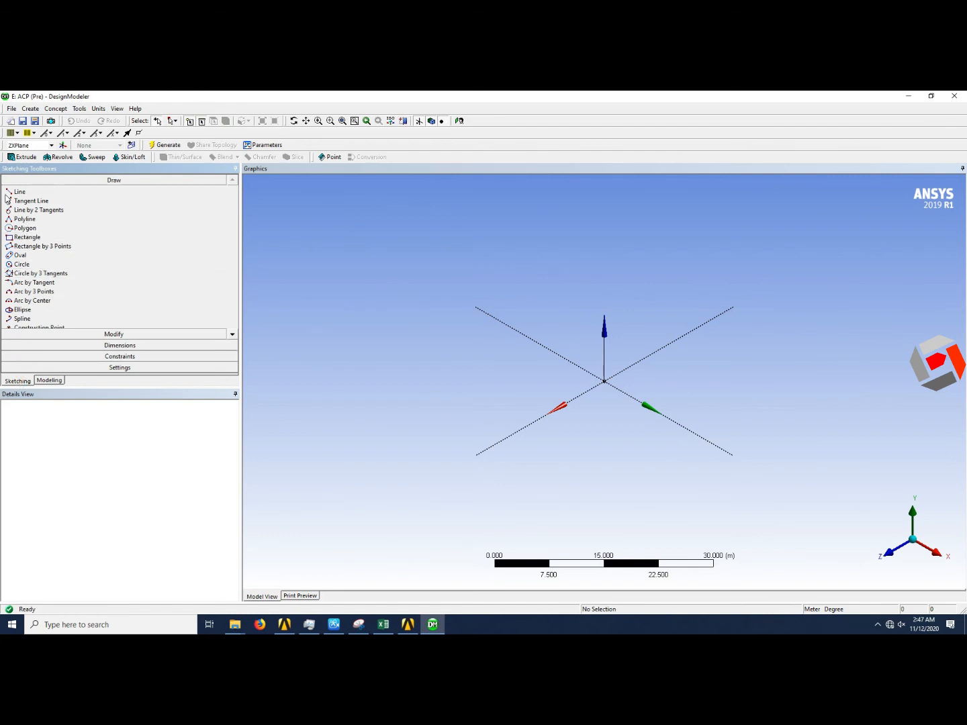
click(28, 238)
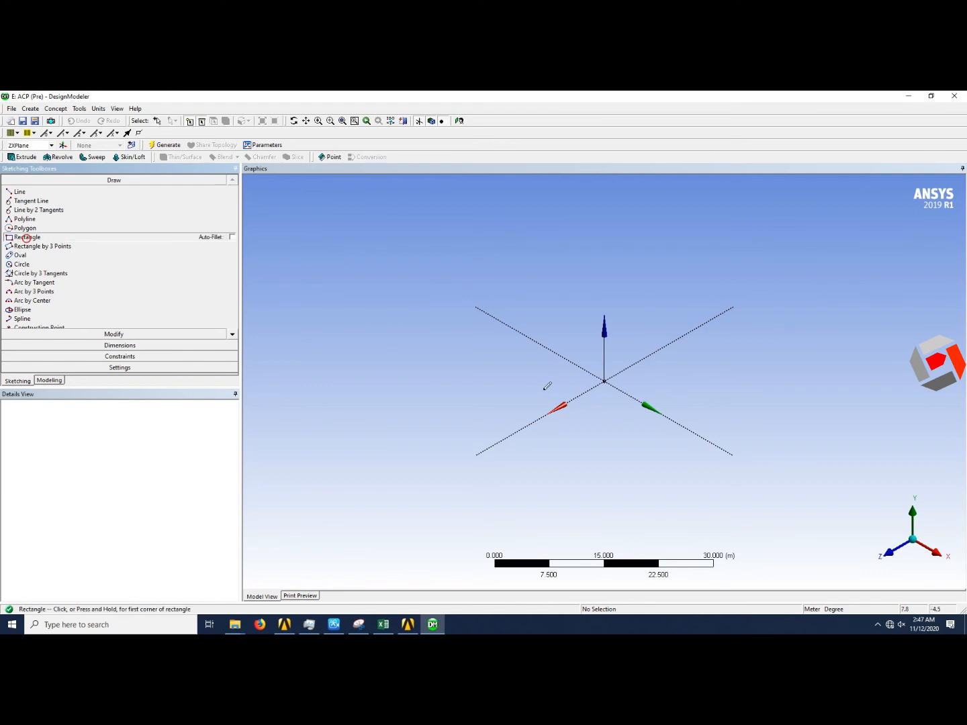
click(605, 380)
click(690, 383)
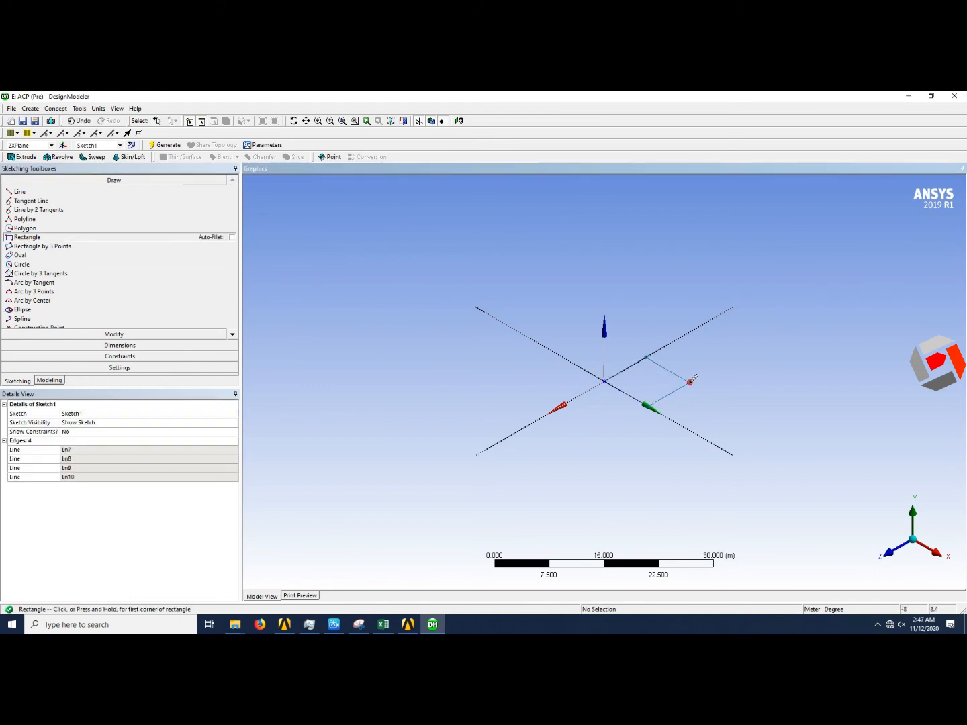
- Dimension the vertical and horizontal sides of the rectangle with general dimensions
click(135, 345)
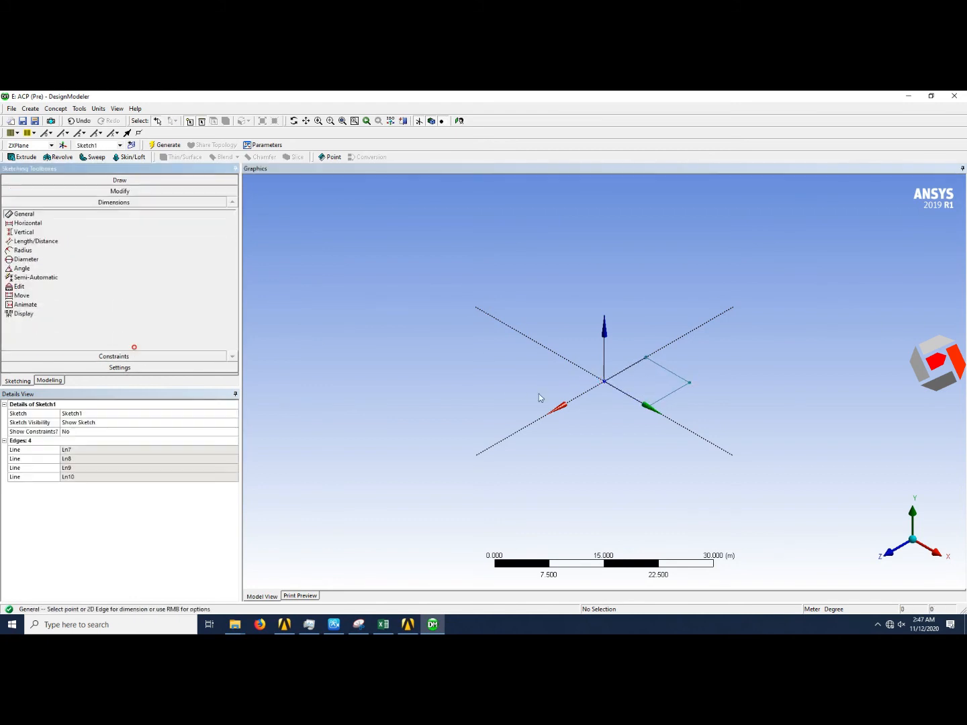
click(672, 373)
click(681, 362)
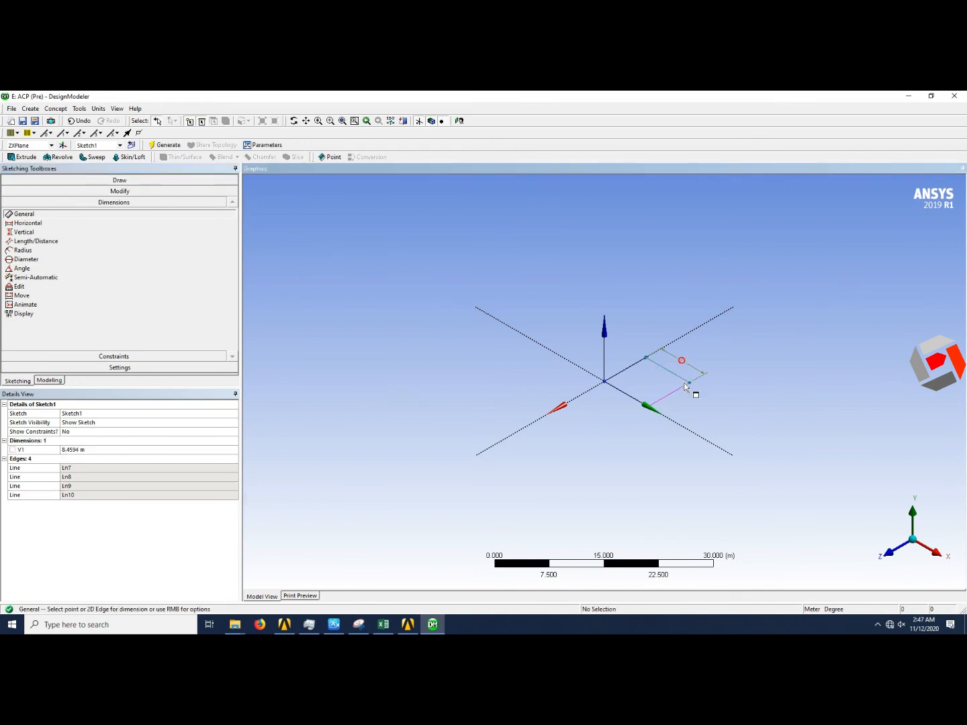
click(680, 394)
click(686, 400)
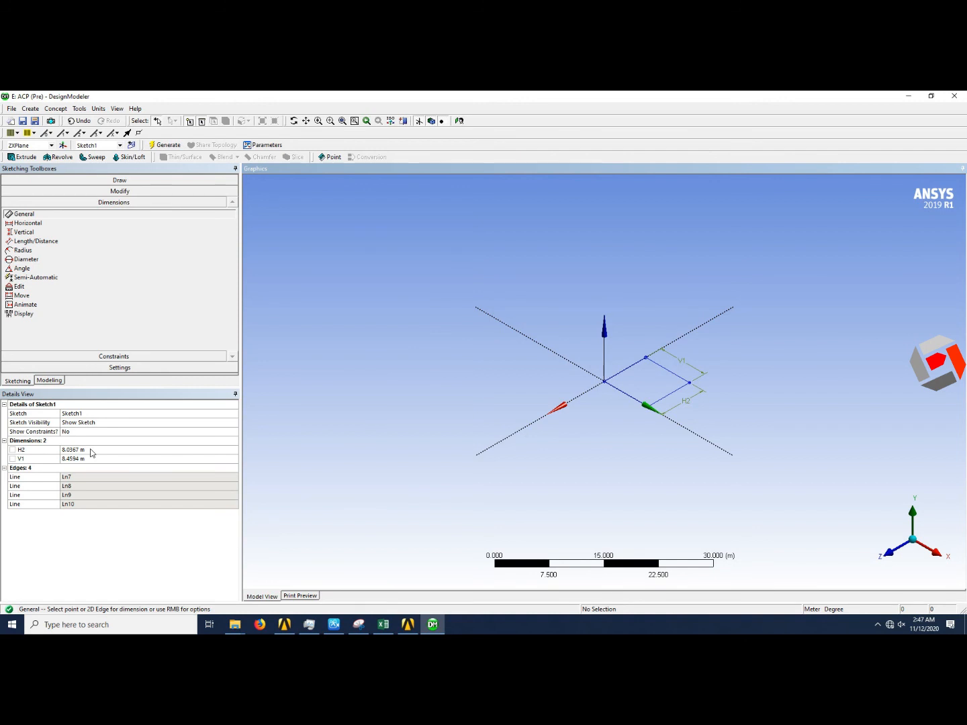
- Switch the units to millimetres and set the rectangle's dimensions to H2 40 mm and V1 100 mm
click(99, 109)
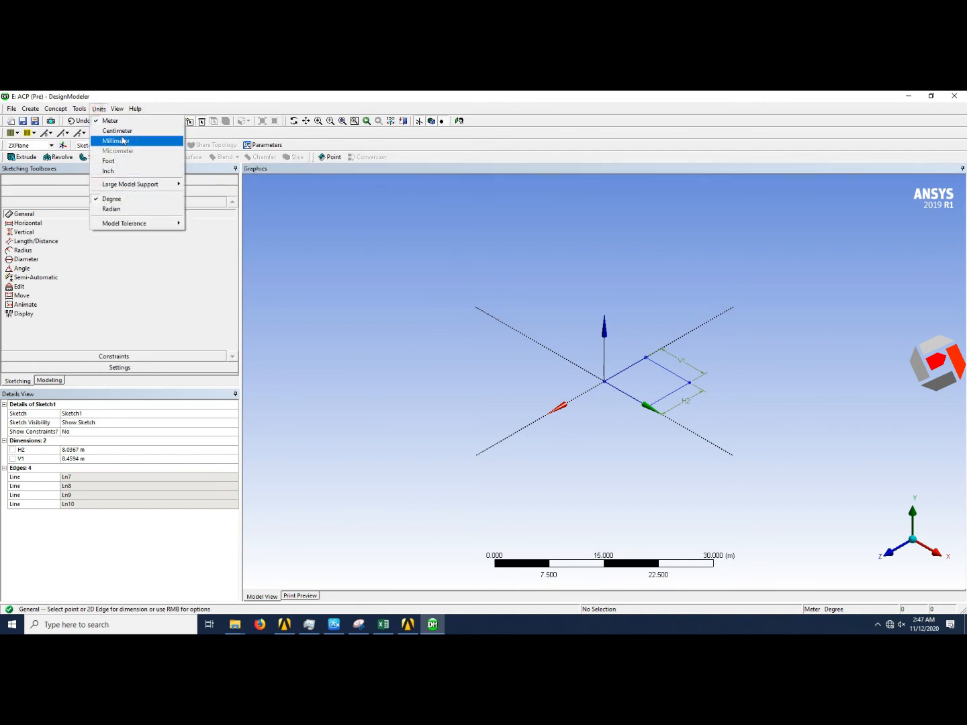
click(122, 141)
click(100, 450)
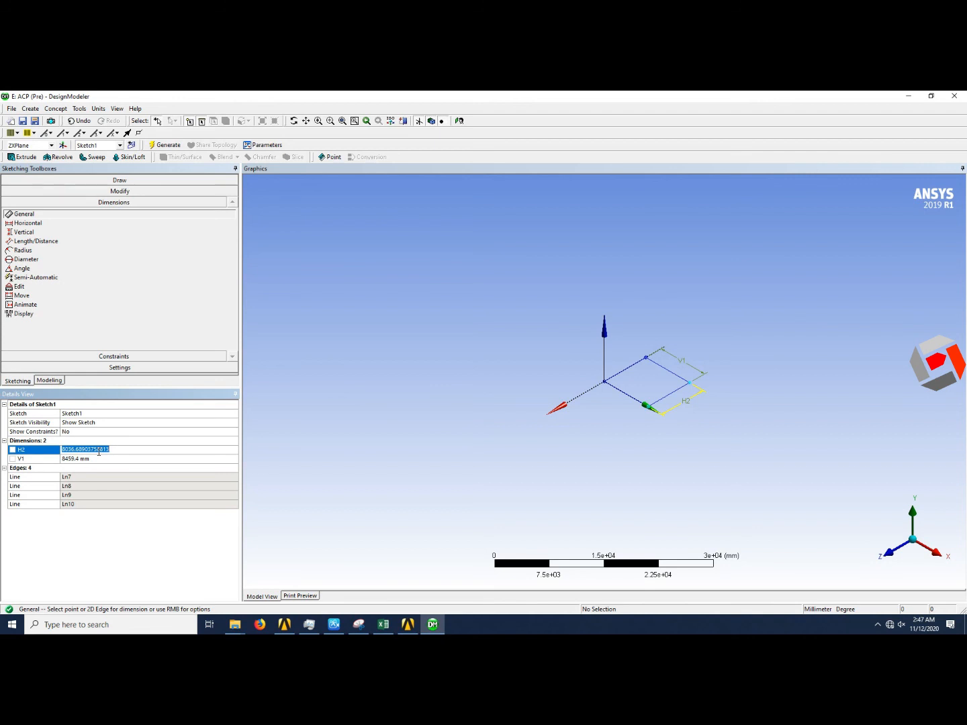
text(40)
click(91, 456)
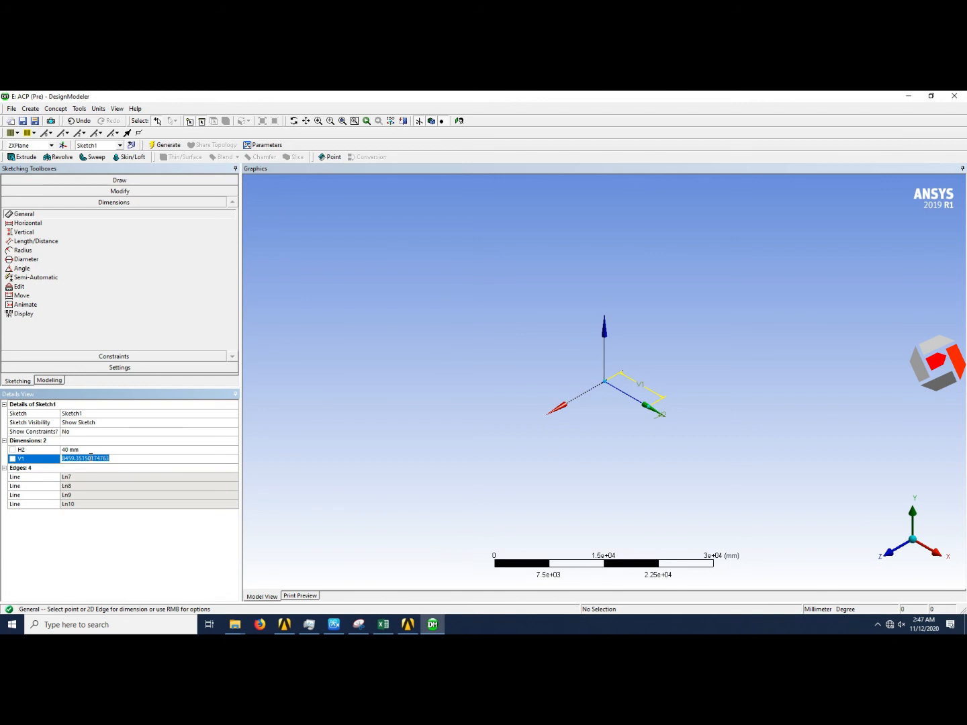
text(100)
key(Return)
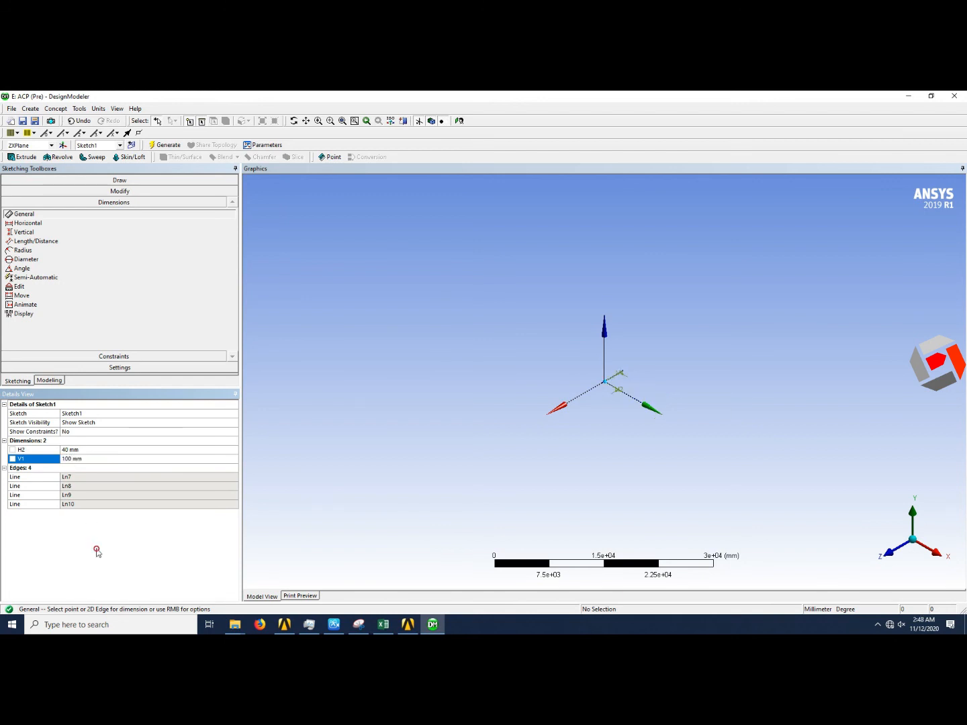
- Start an Extrude feature and assign Sketch1 on the ZX plane as its geometry
click(57, 380)
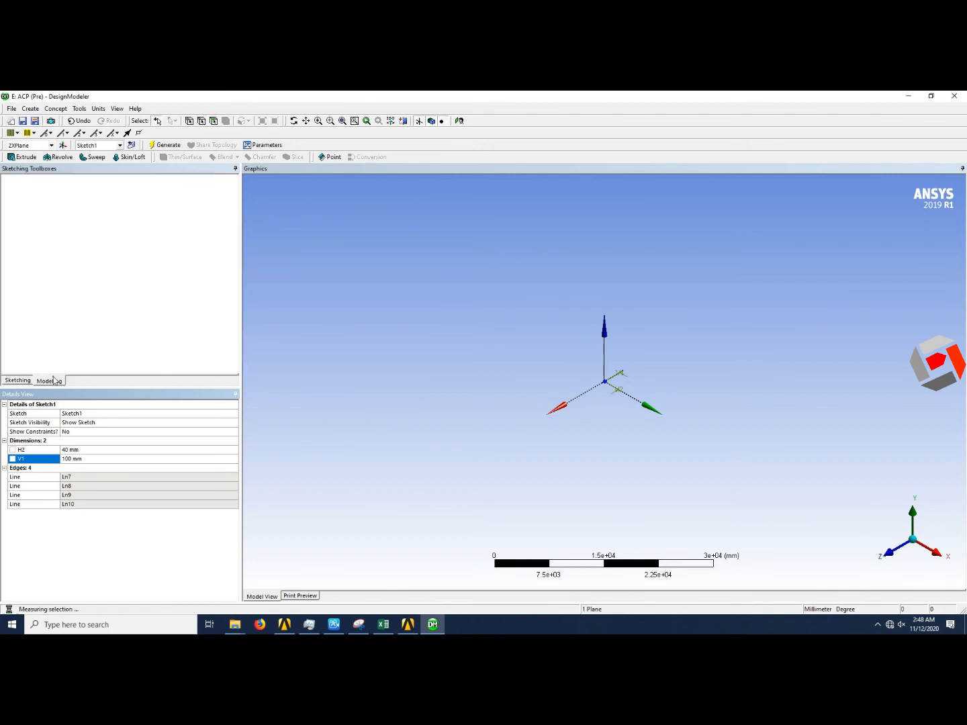
click(21, 196)
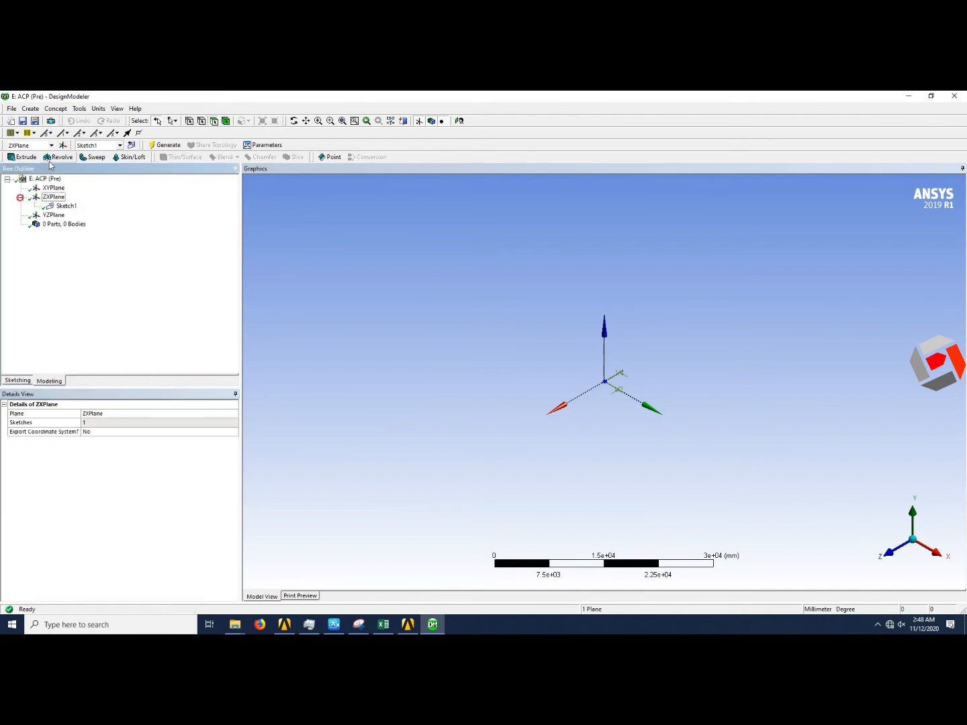
click(23, 156)
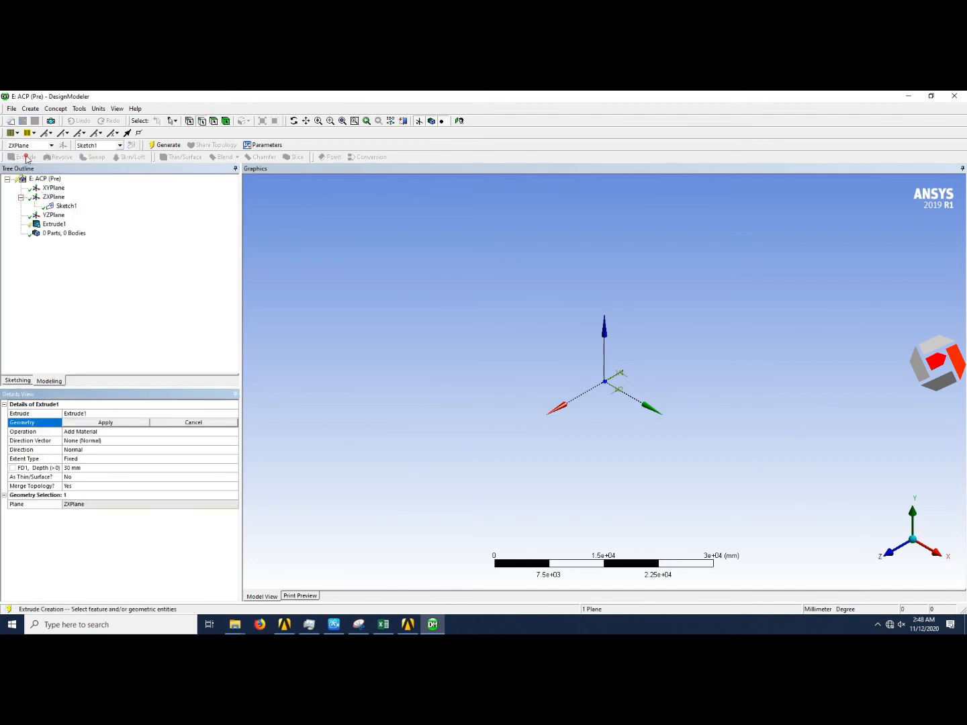
click(106, 422)
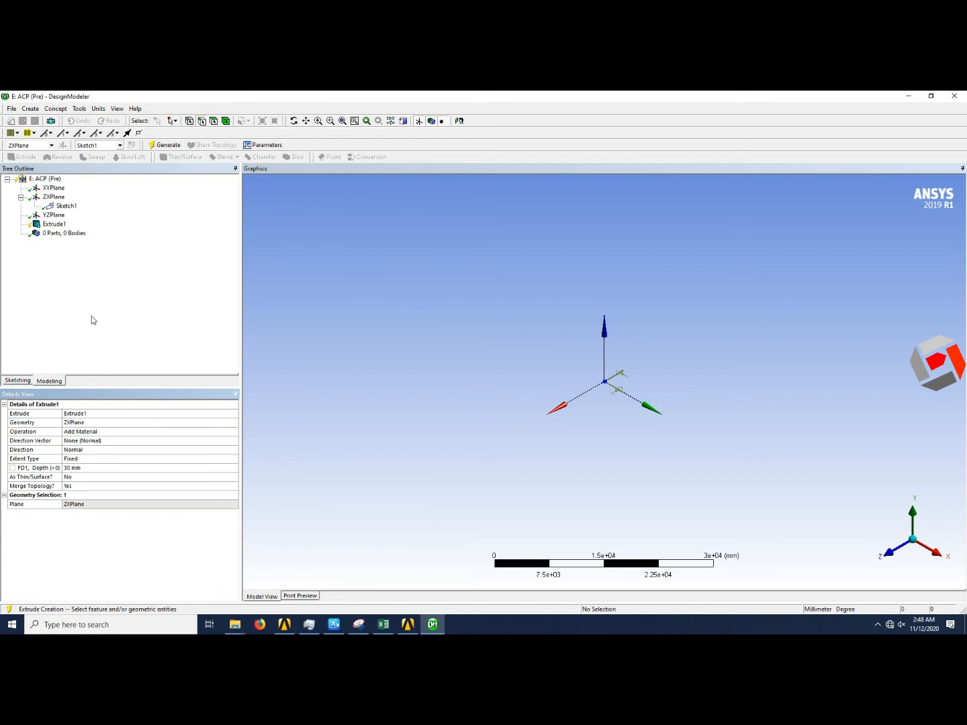
click(108, 423)
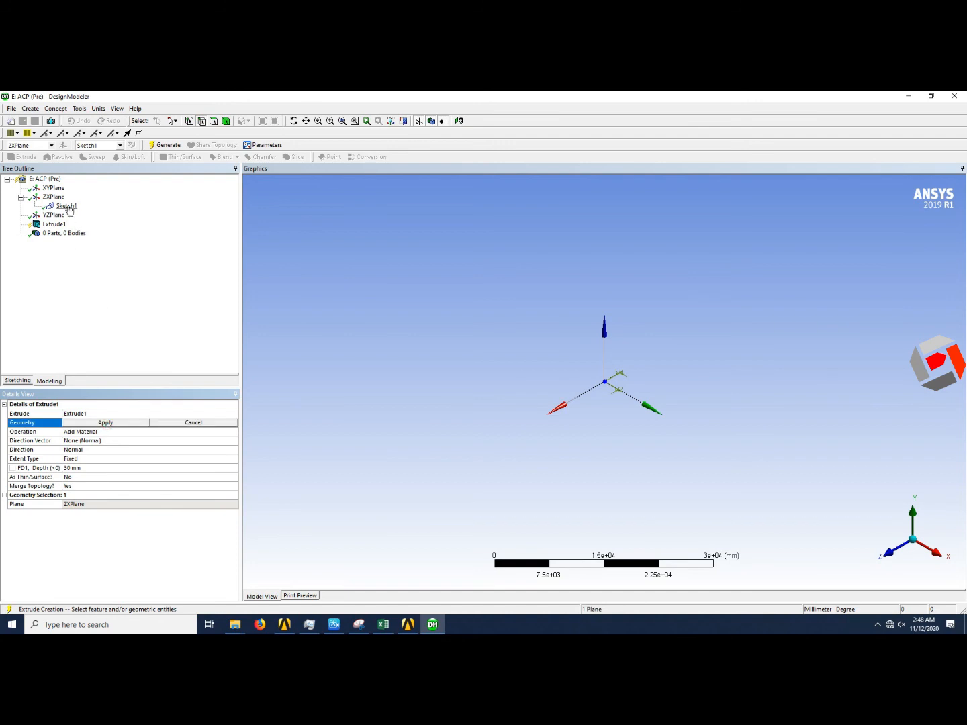
click(66, 205)
click(119, 423)
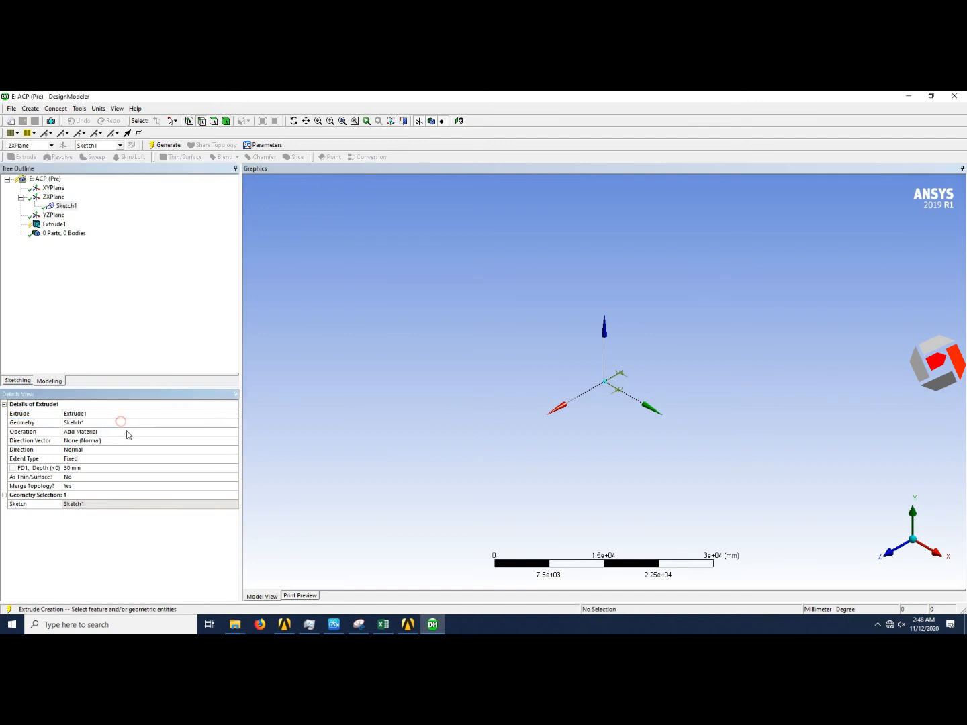
- Make the extrusion a thin surface with 0 mm inward thickness and 500 mm depth, and generate it
click(226, 477)
click(231, 476)
click(165, 491)
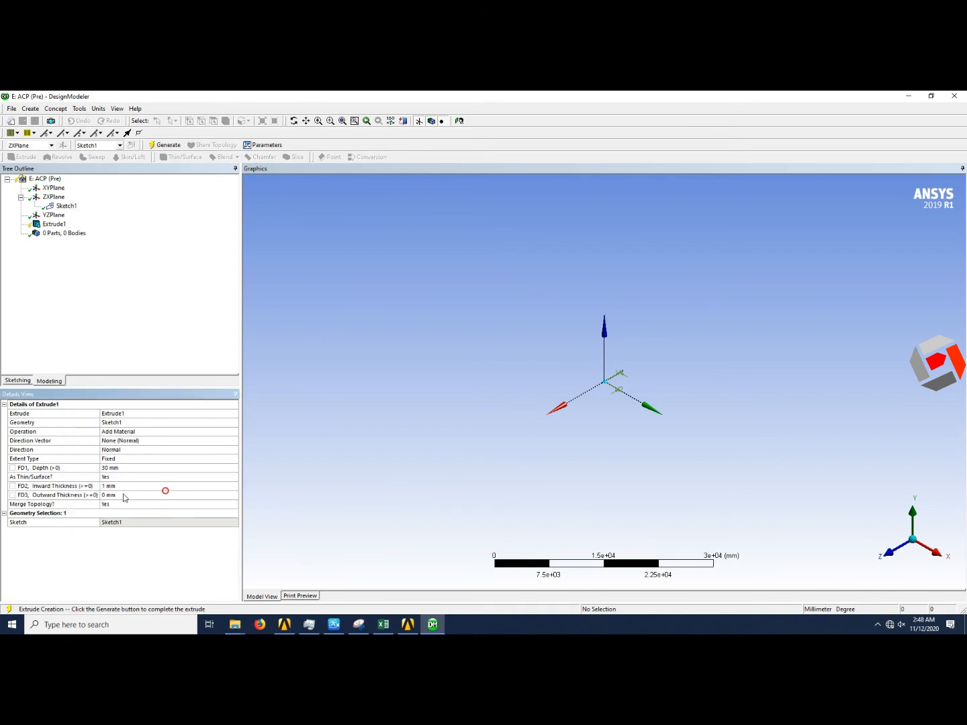
click(108, 487)
text(0)
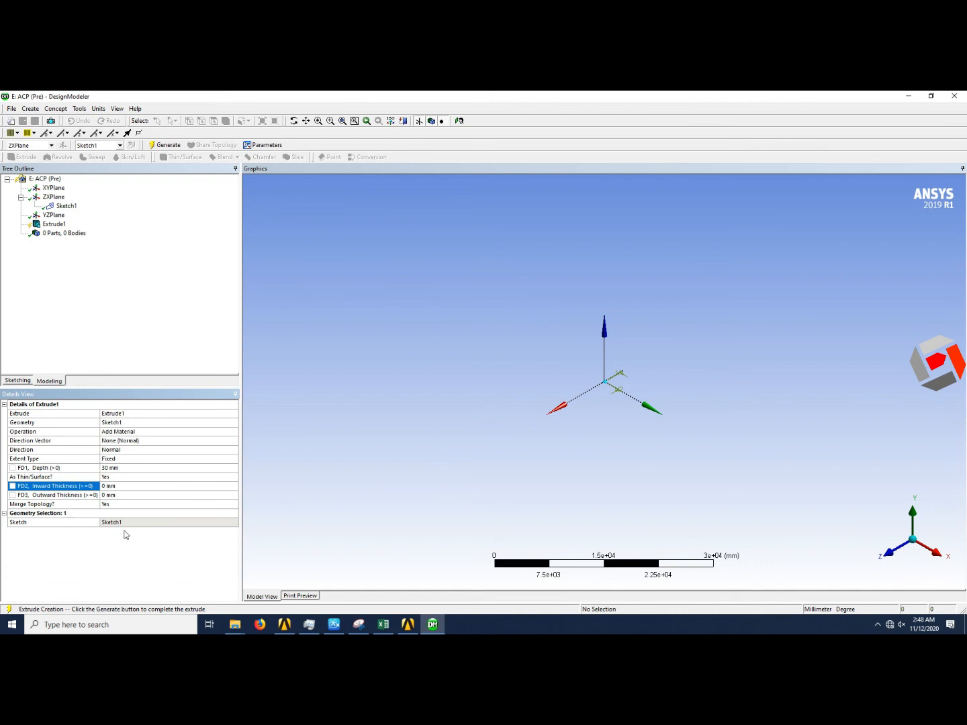
click(131, 468)
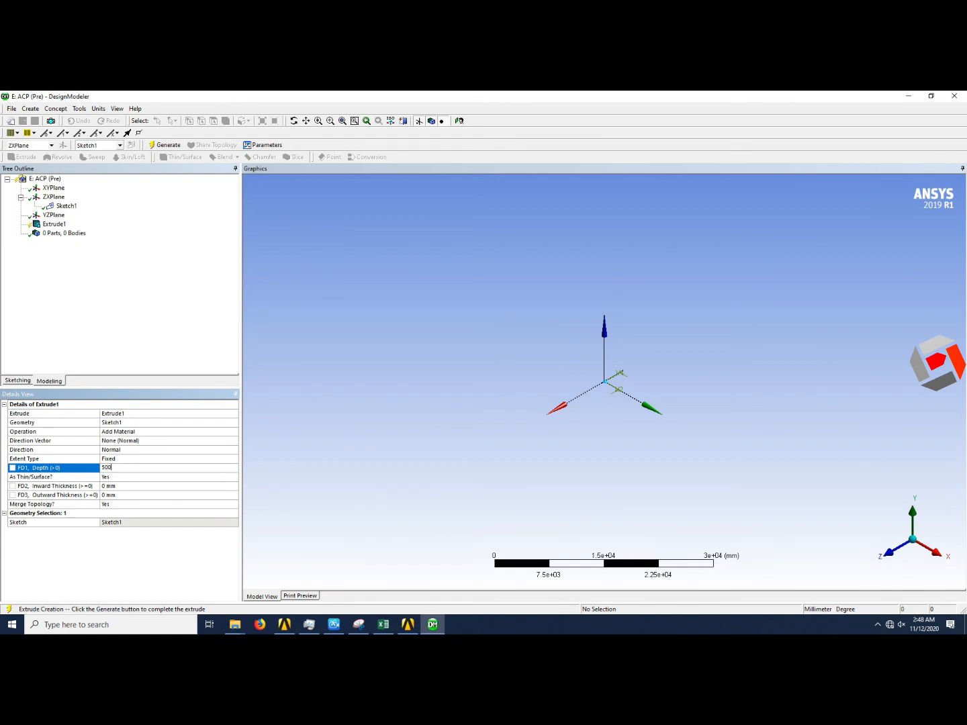
key(Return)
click(165, 145)
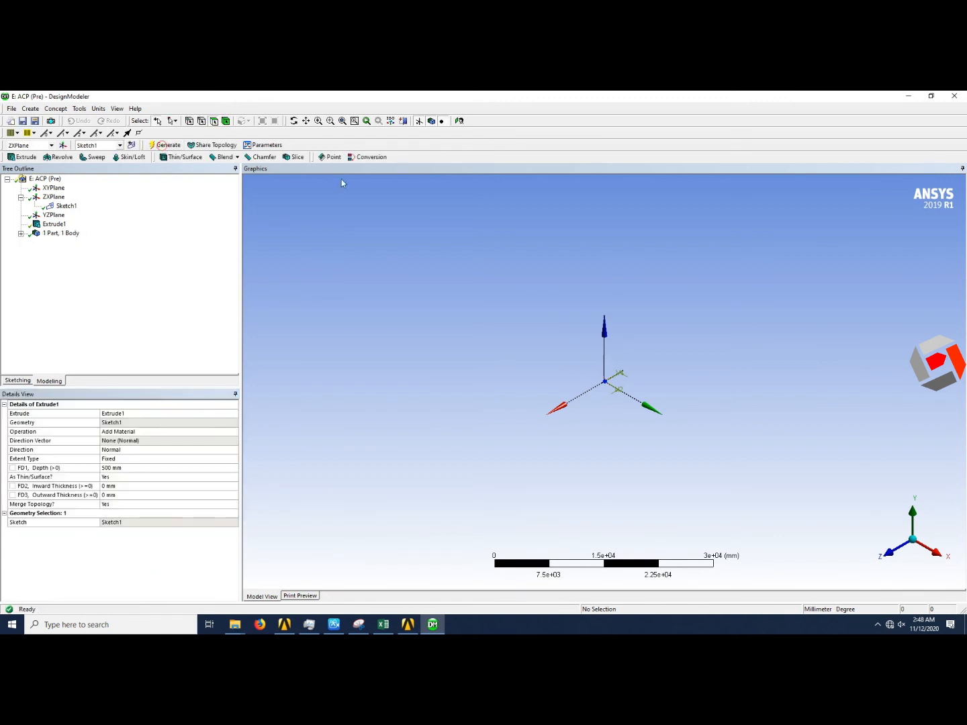
click(418, 122)
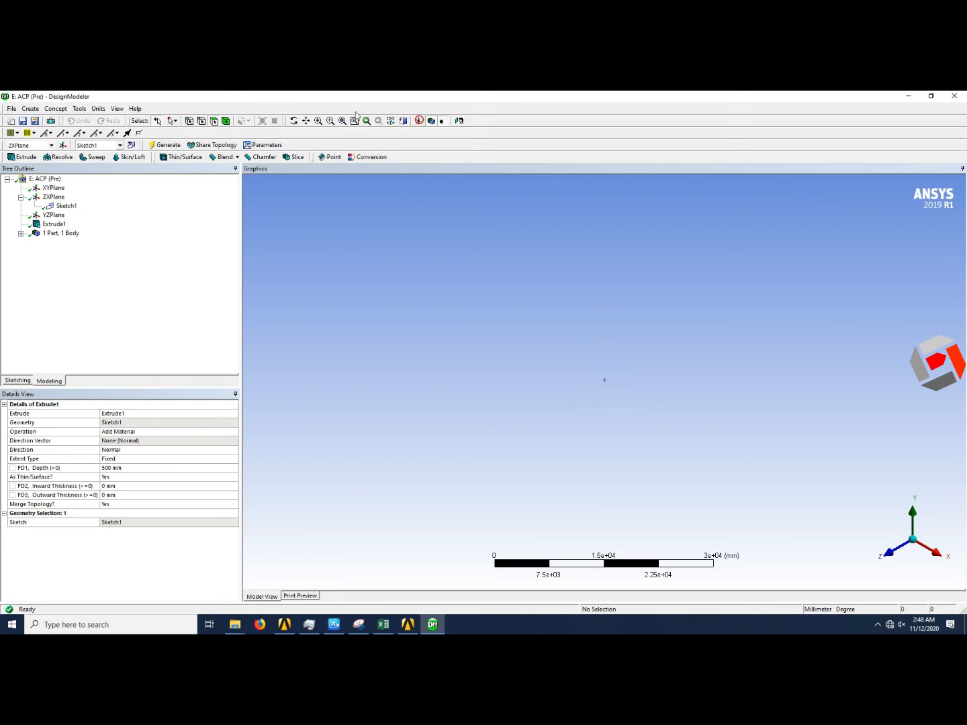
click(342, 121)
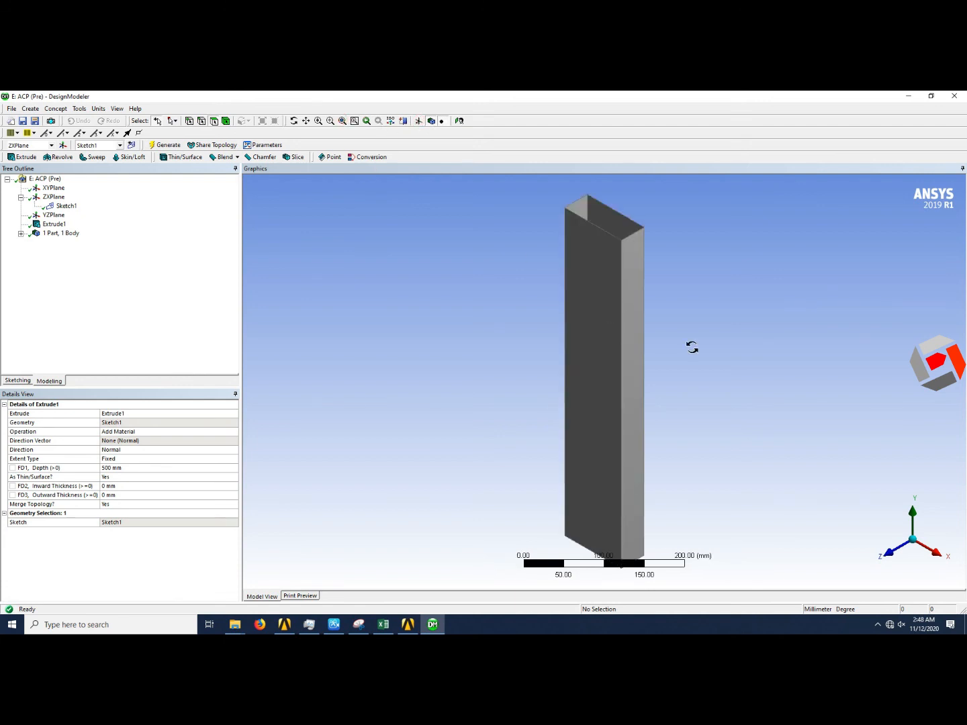
middle_drag(692, 346, 655, 358)
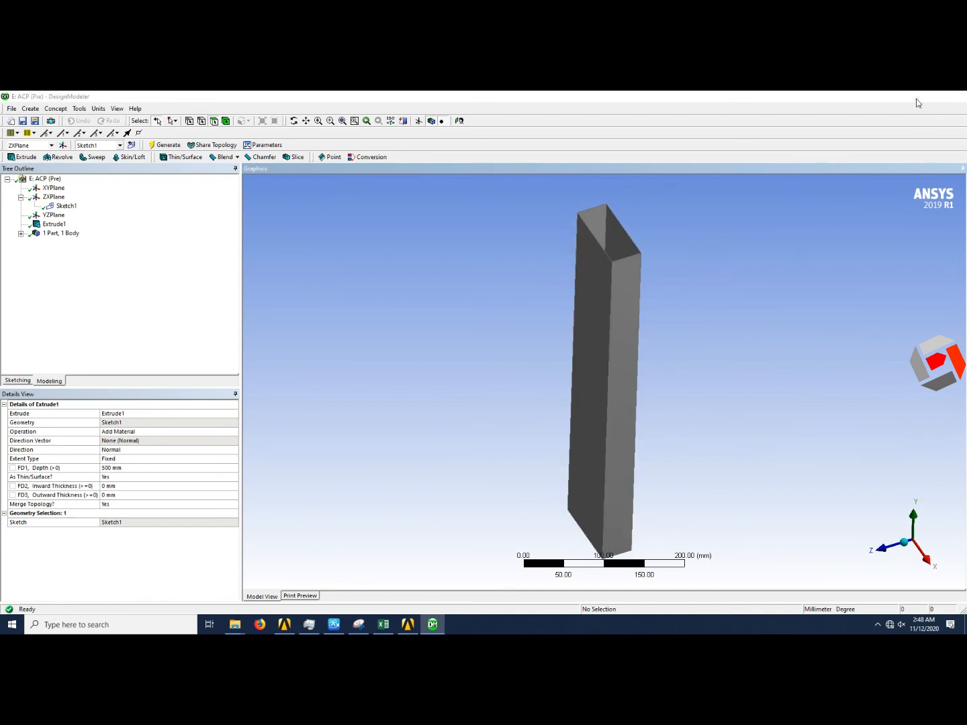
- Switch to Workbench, open system E's Model in Mechanical and set the surface body's thickness to 1 mm
click(908, 96)
click(322, 327)
double_click(322, 328)
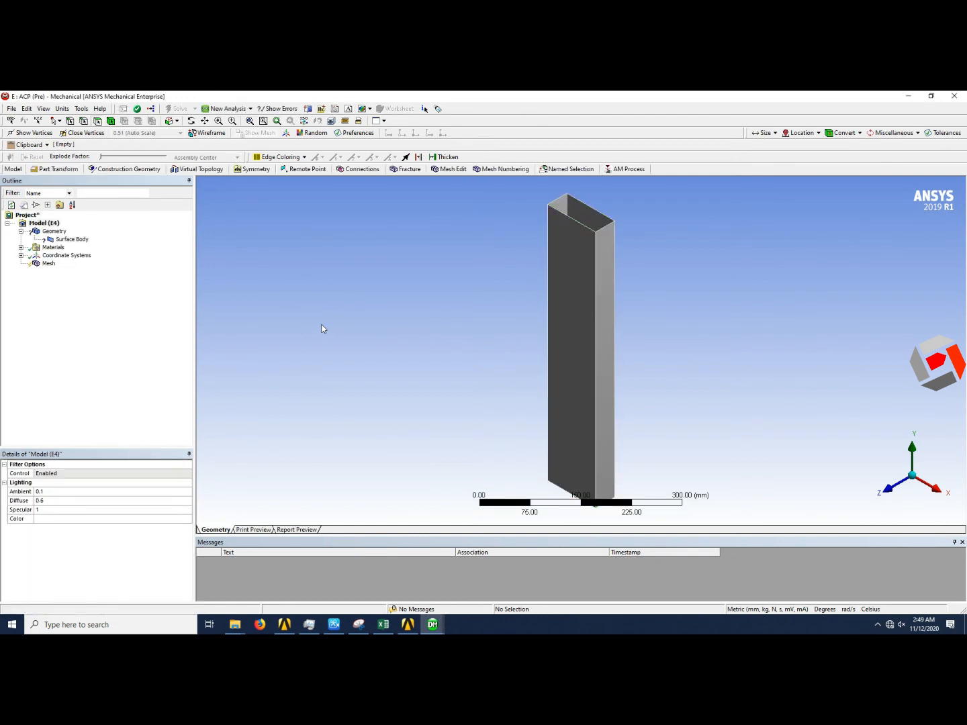
click(73, 240)
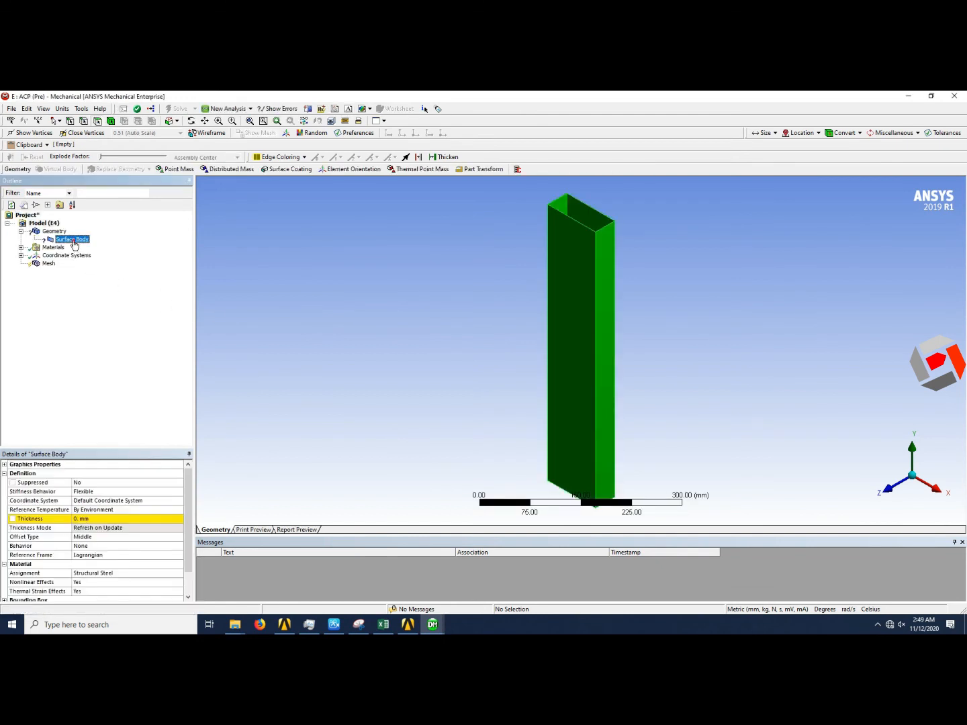
click(82, 519)
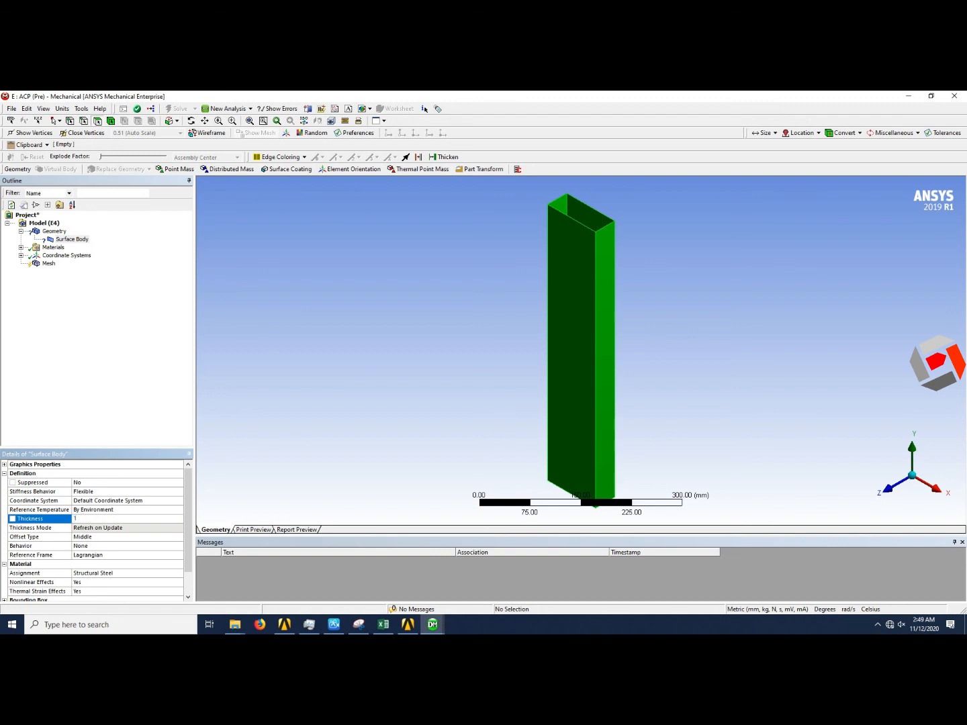
text(1)
key(Return)
- Mesh the surface body with a 10 mm element size and update the mesh
click(41, 264)
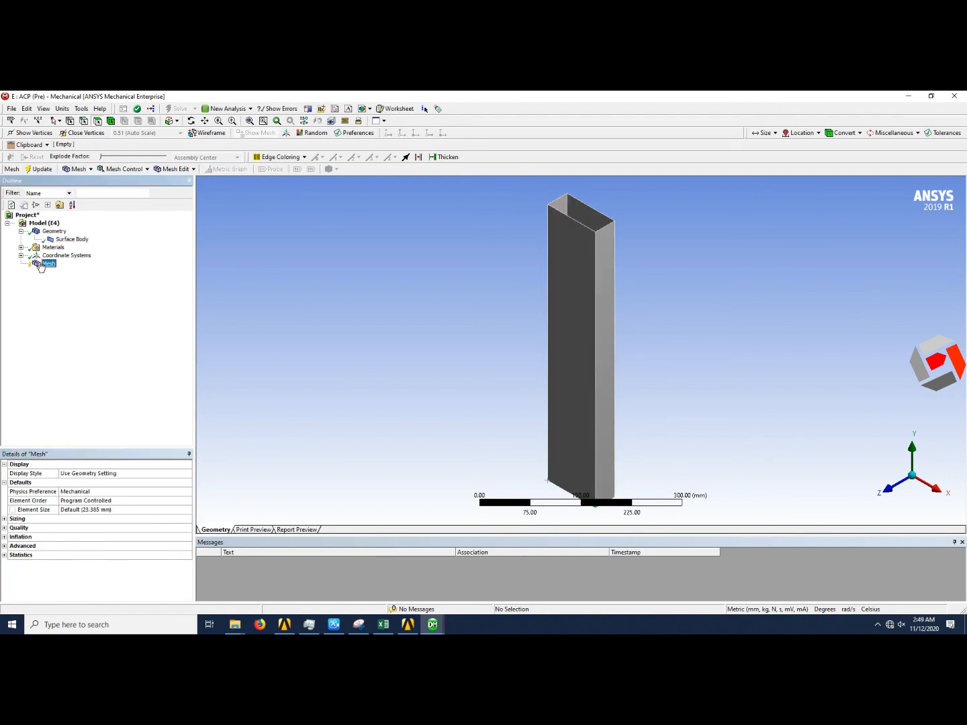
click(43, 169)
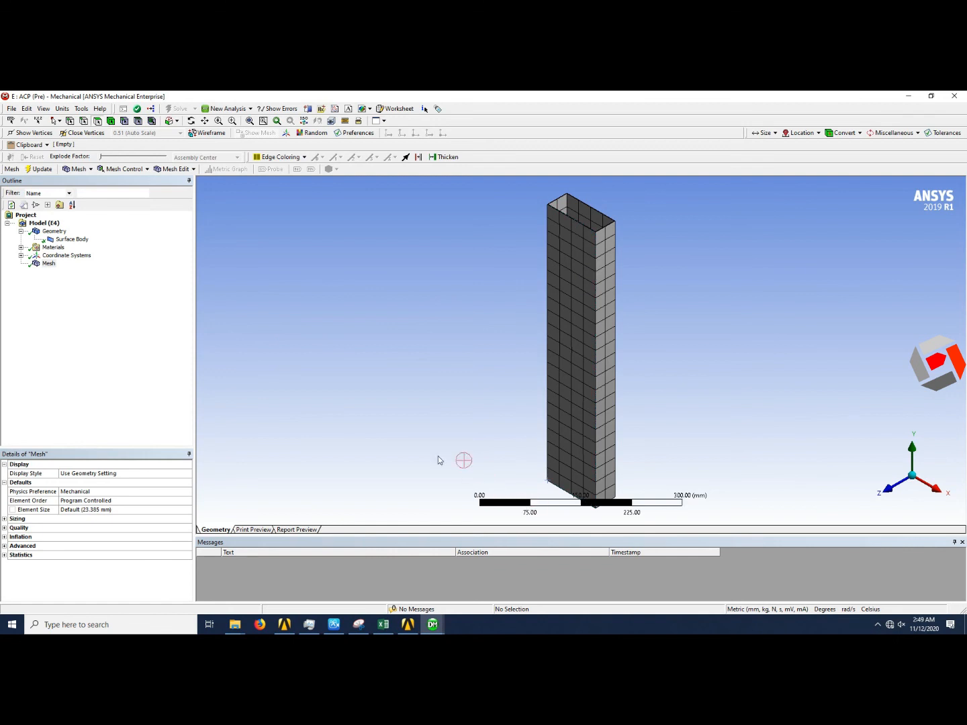
click(112, 511)
text(1)
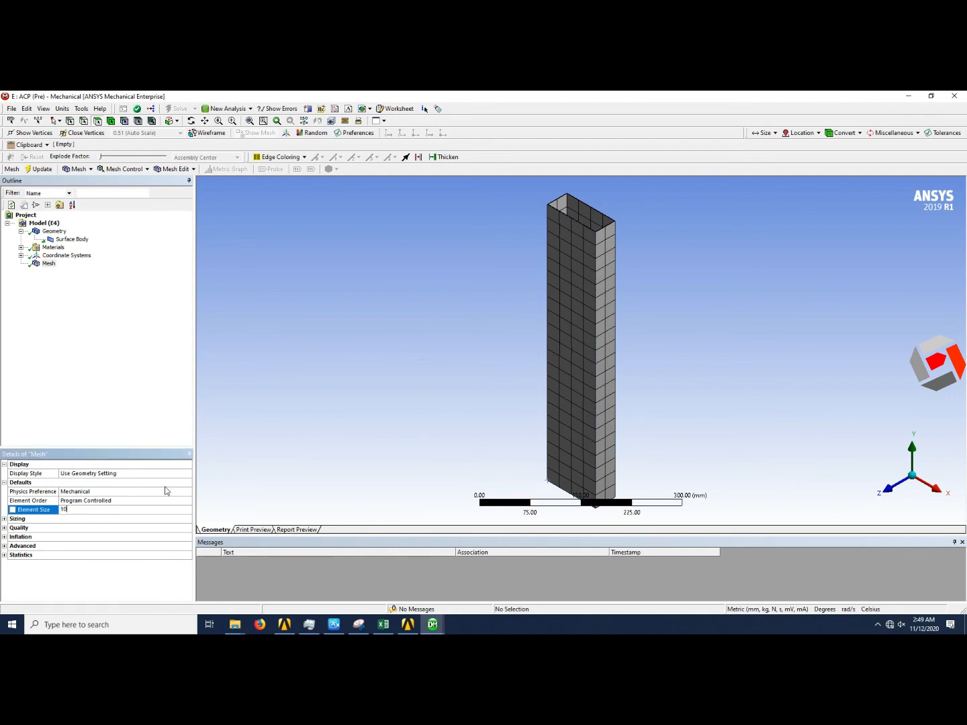
text(0)
key(Return)
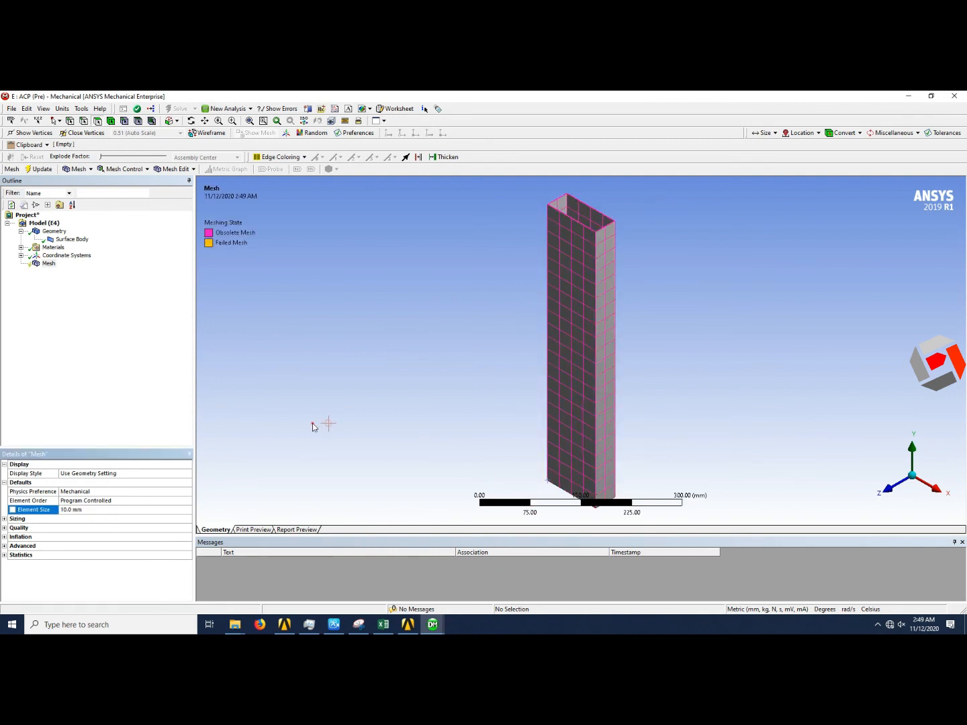
click(41, 170)
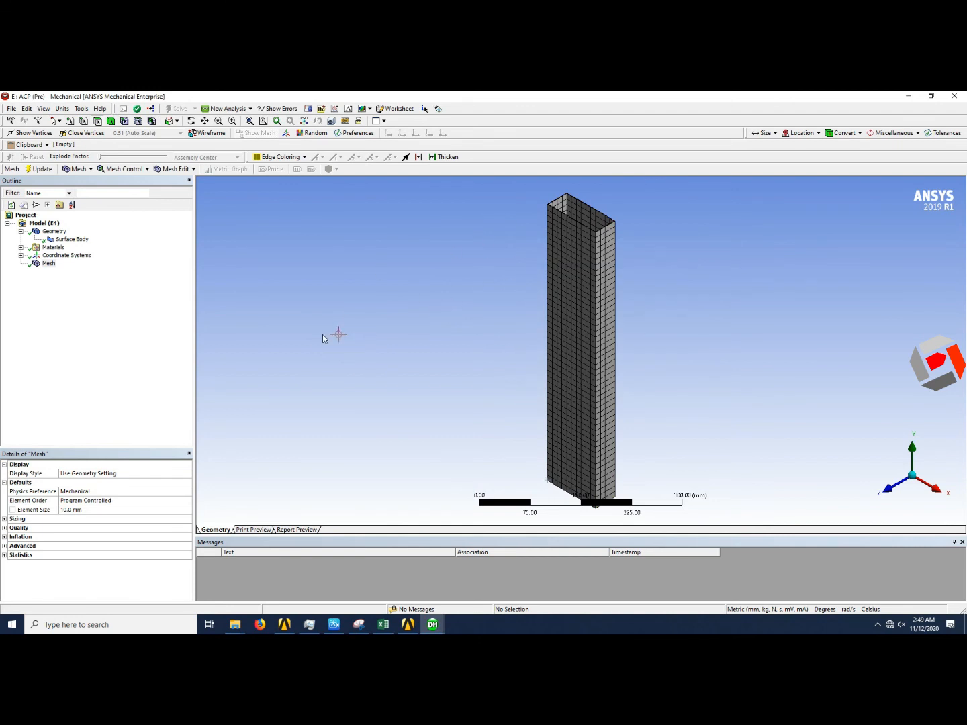
- Switch to Workbench and open the Setup of ACP (Pre) system E for editing
click(284, 624)
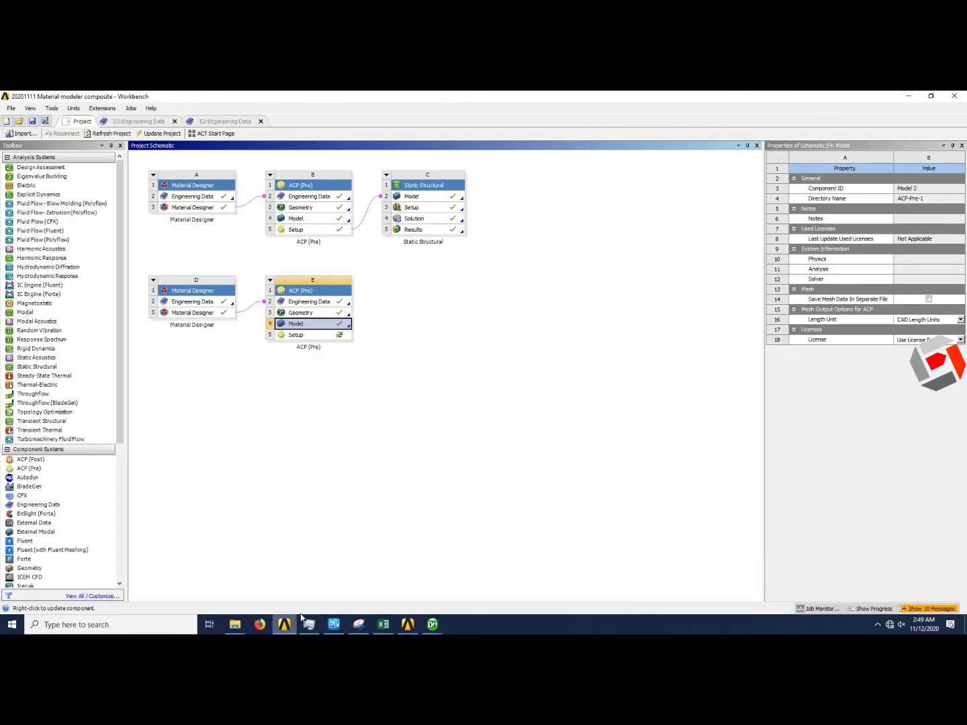
click(342, 336)
right_click(342, 337)
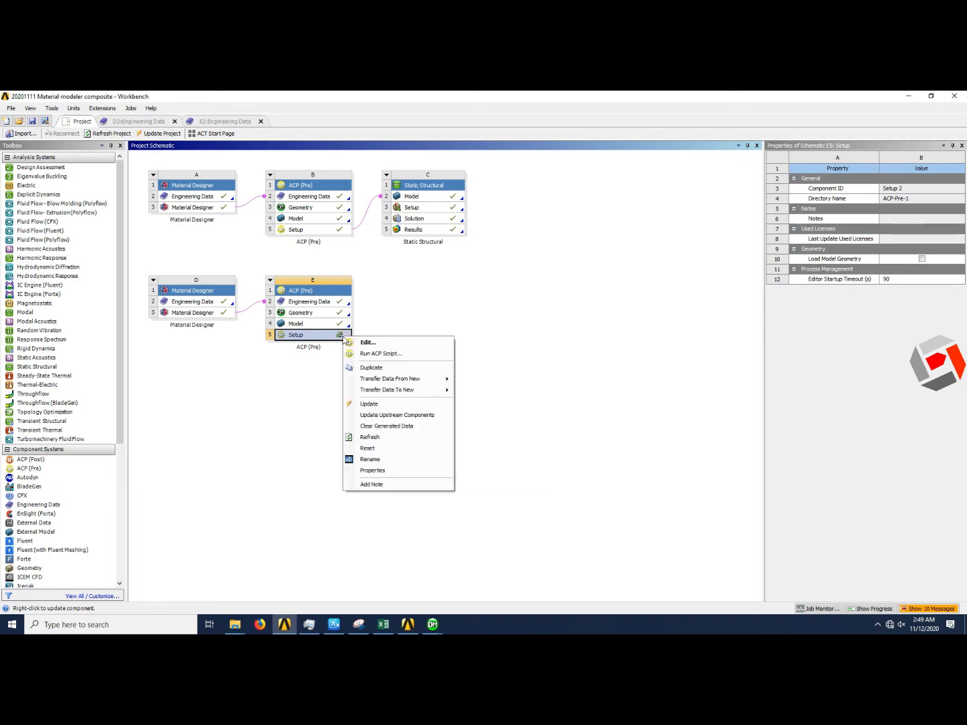
click(361, 342)
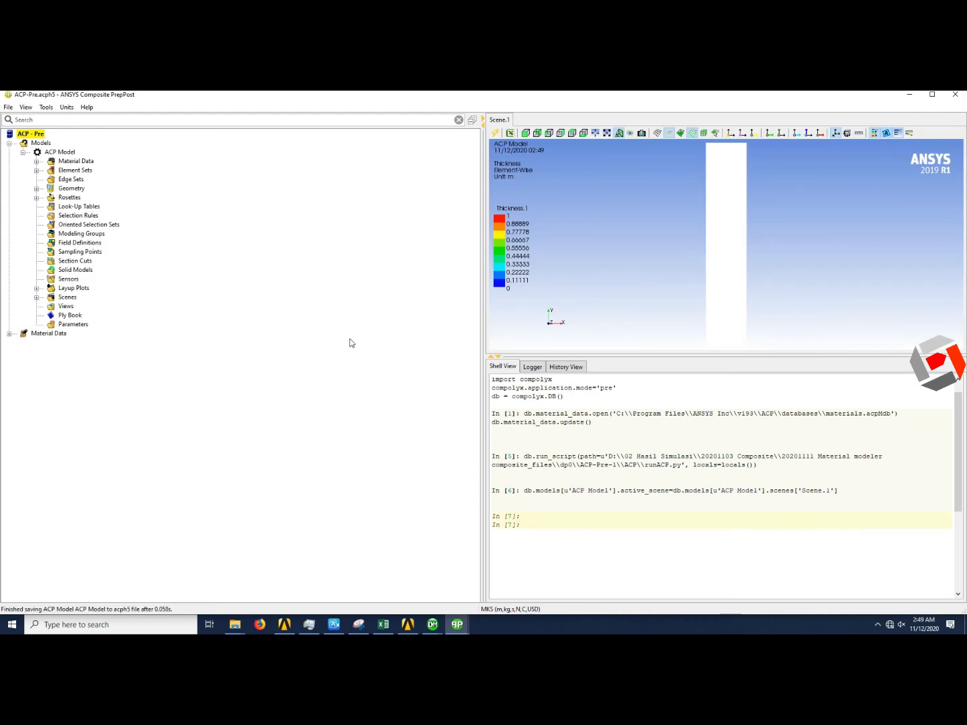
- Update Material 01 in the ACP model's material data and dismiss the warning
click(37, 162)
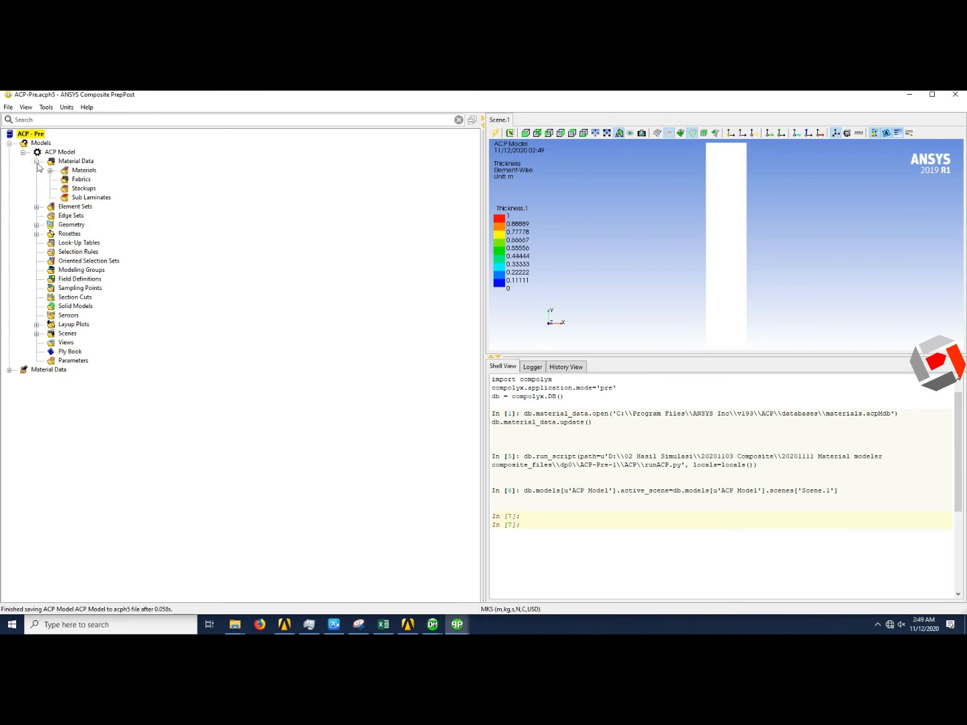
click(50, 171)
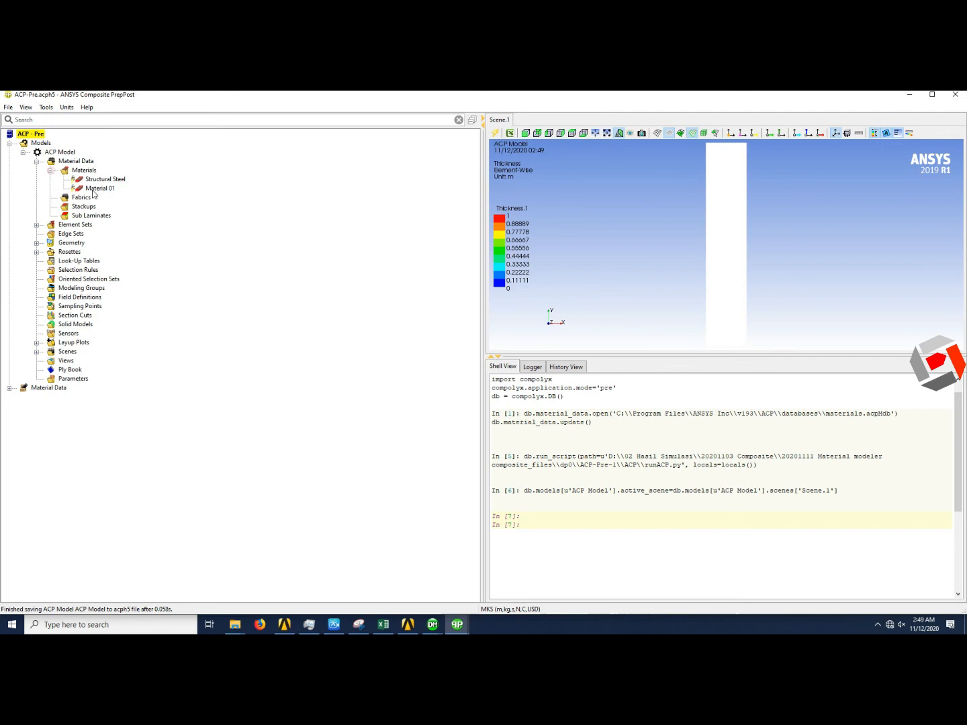
click(98, 189)
right_click(94, 187)
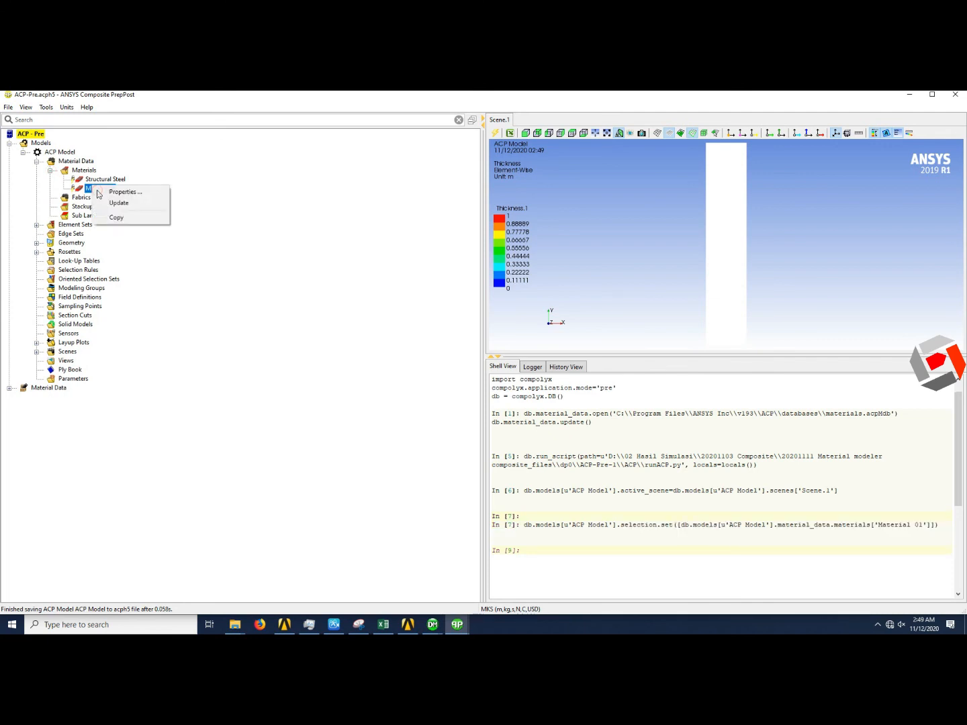
click(129, 206)
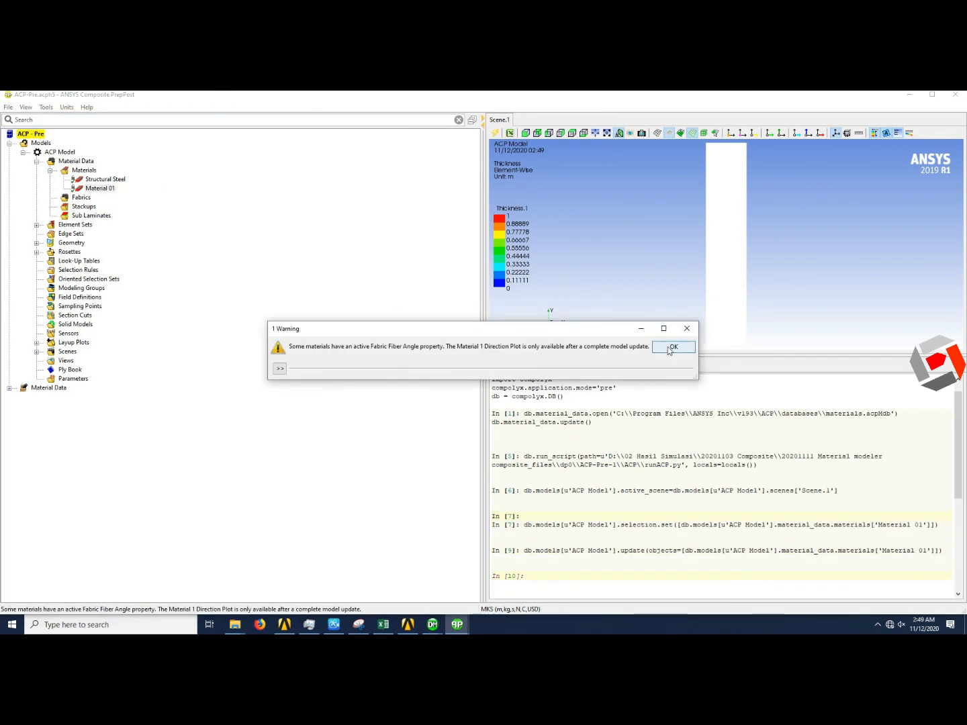
click(670, 347)
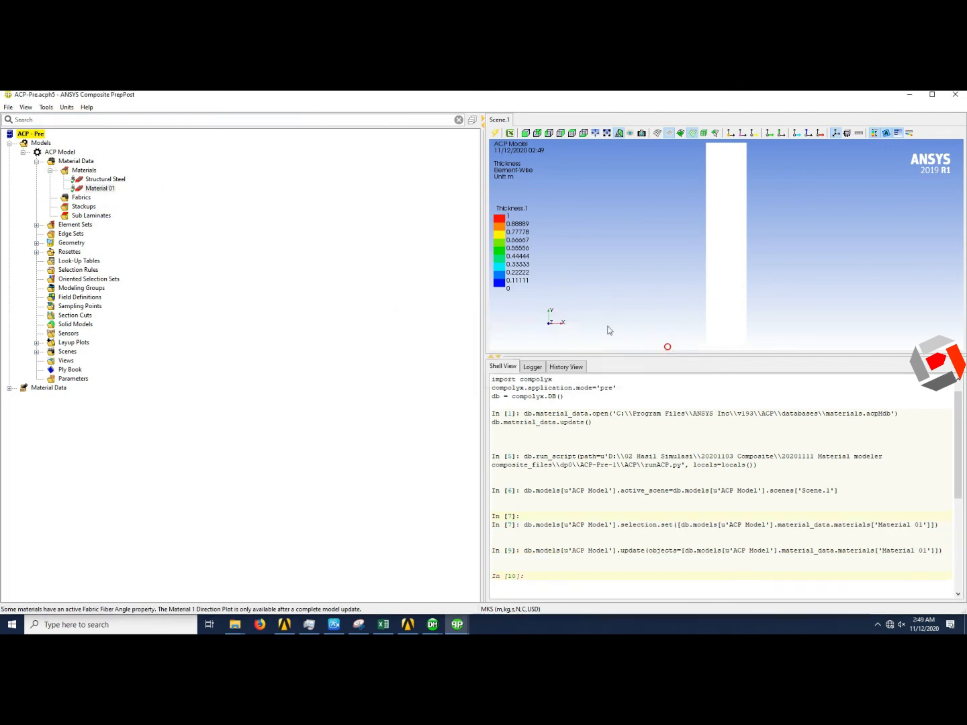
- Create a fabric that uses Material 01 and set its thickness to 1
click(82, 198)
right_click(79, 196)
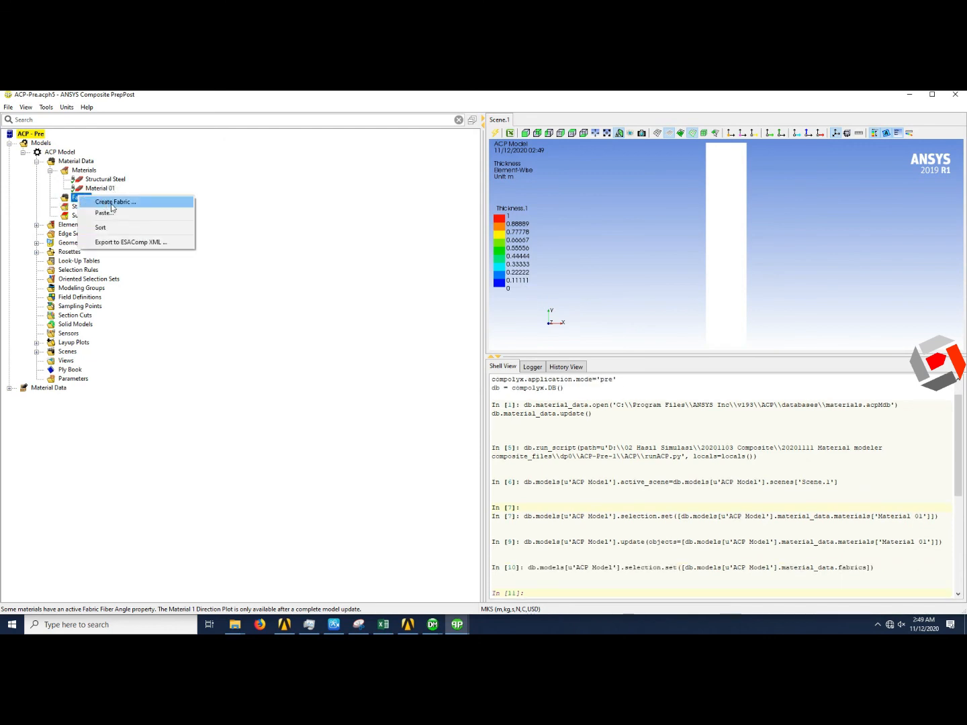
click(112, 204)
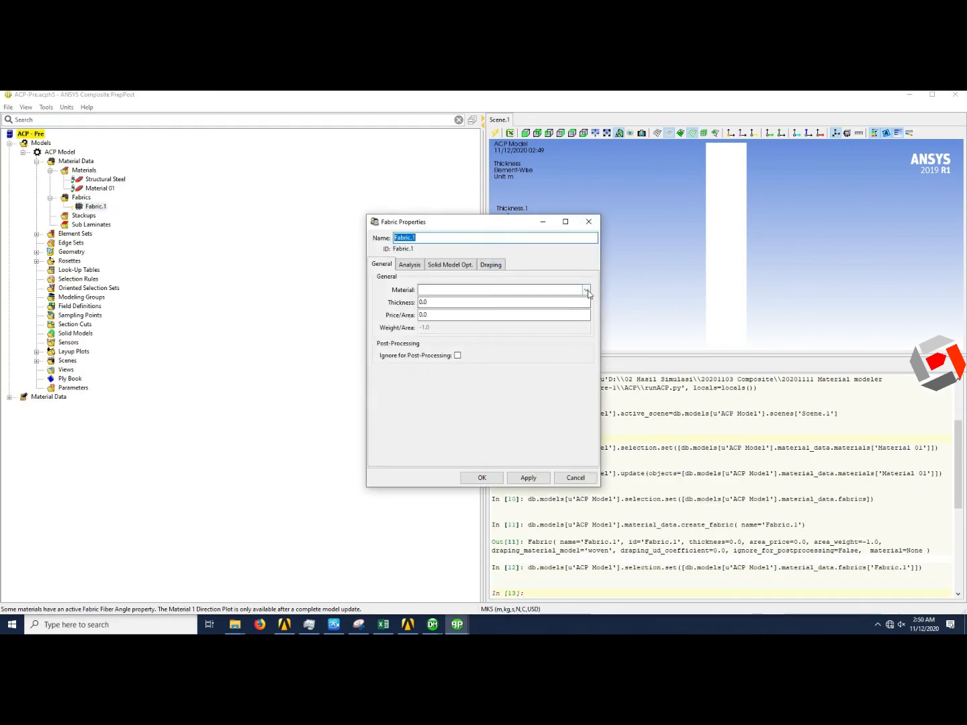
click(586, 290)
click(526, 299)
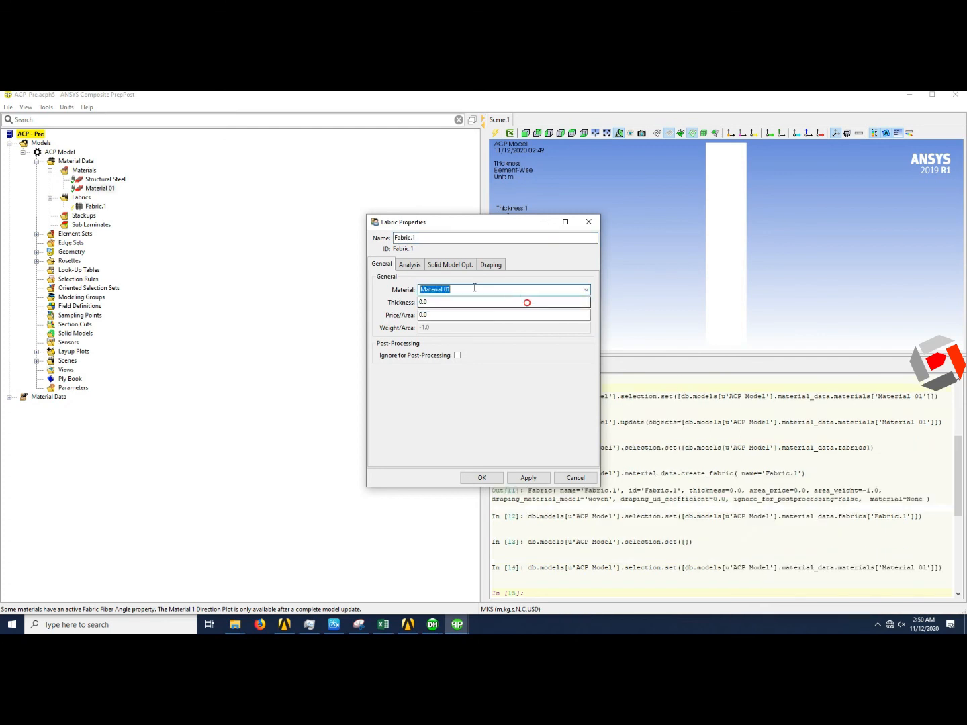
double_click(432, 303)
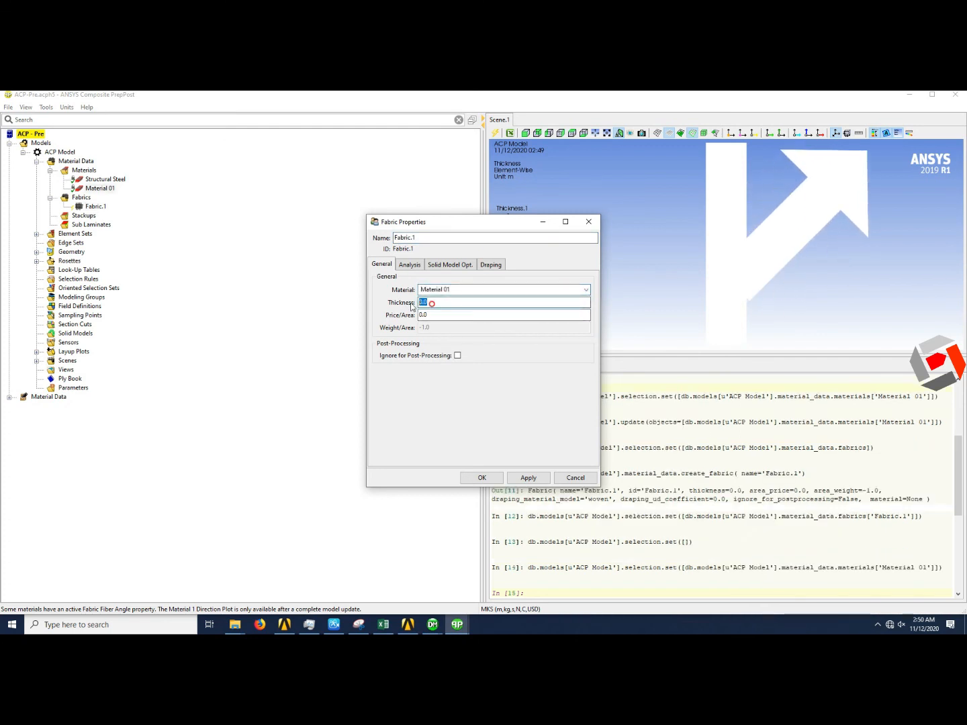
text(1)
click(501, 477)
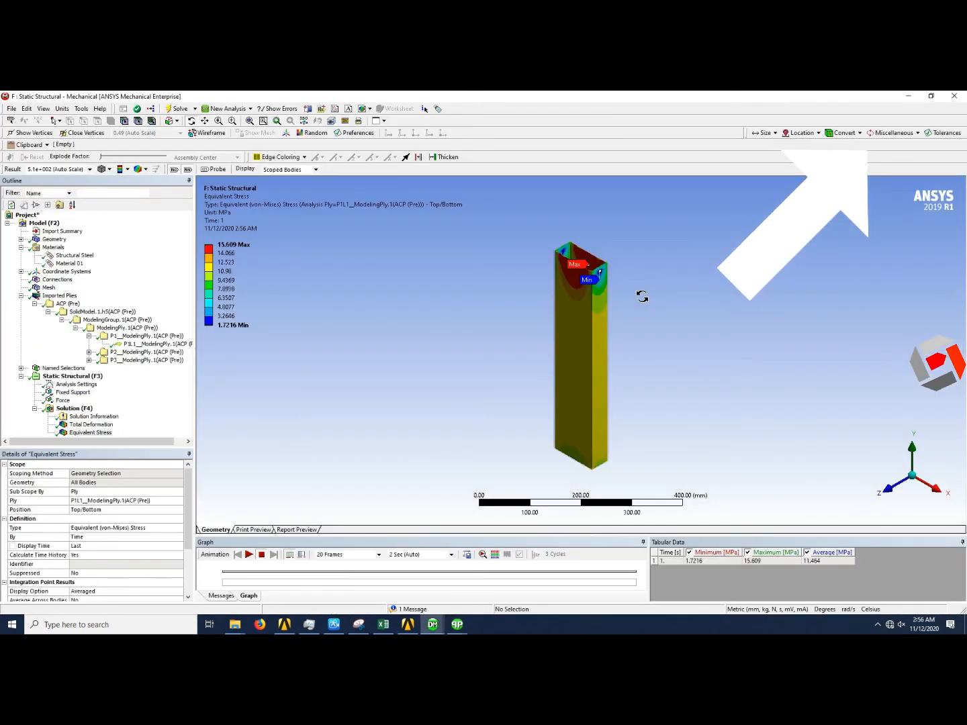
- Examine the equivalent stress distribution of ply P1L1__ModelingPly.1 around the rectangular tube in the Static Structural results
scroll(613, 269, up, 2)
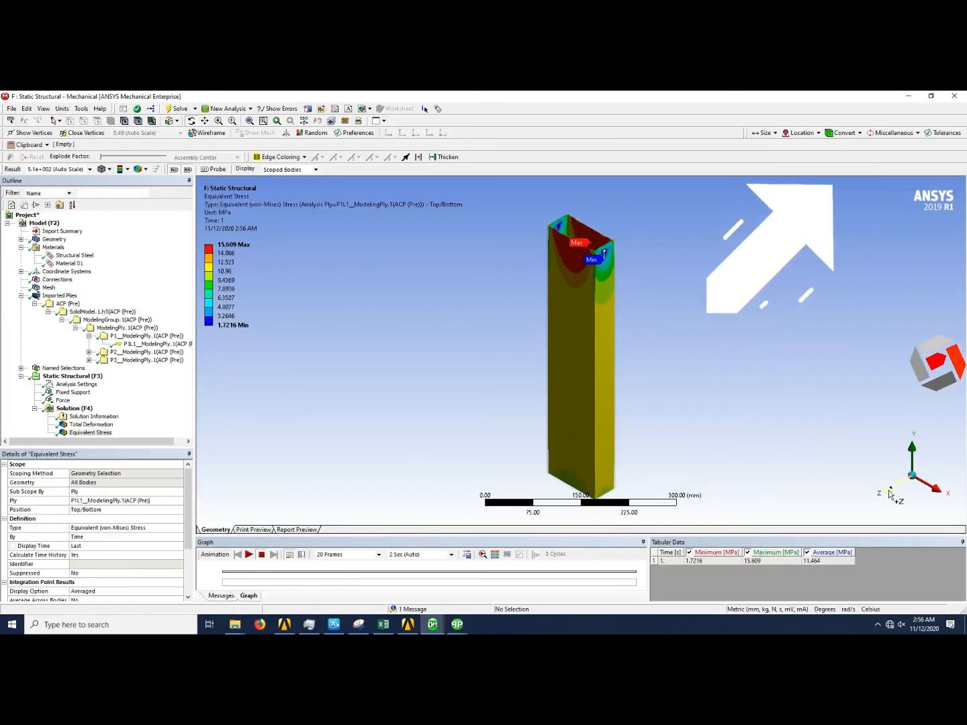
drag(562, 384, 766, 371)
drag(681, 369, 600, 370)
scroll(614, 223, up, 3)
scroll(611, 221, down, 3)
scroll(611, 221, down, 1)
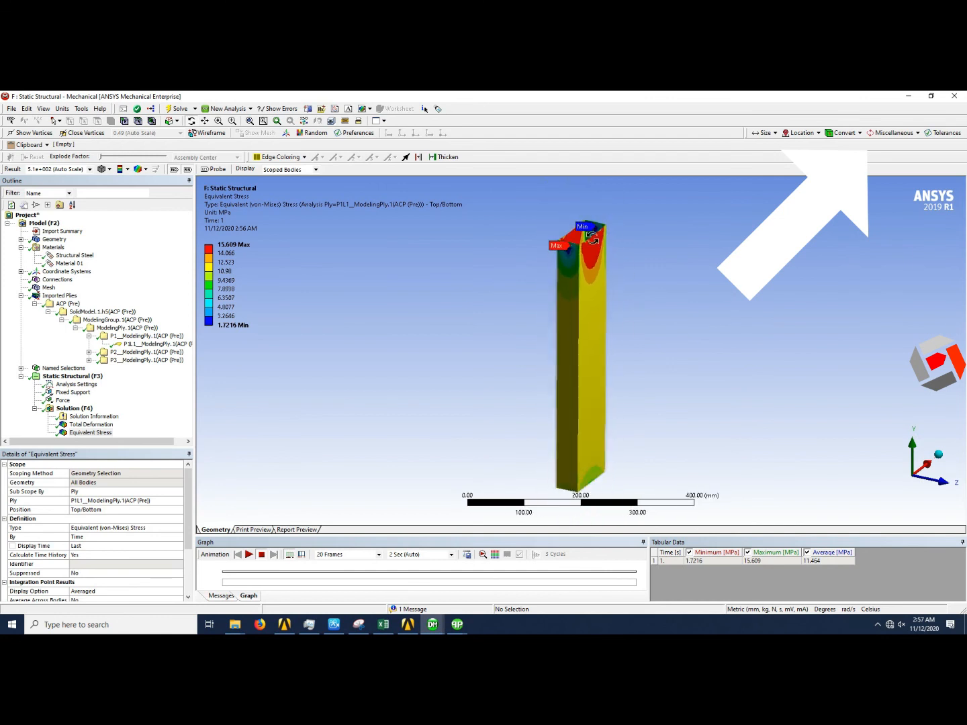
click(206, 122)
drag(608, 354, 440, 359)
scroll(409, 270, up, 2)
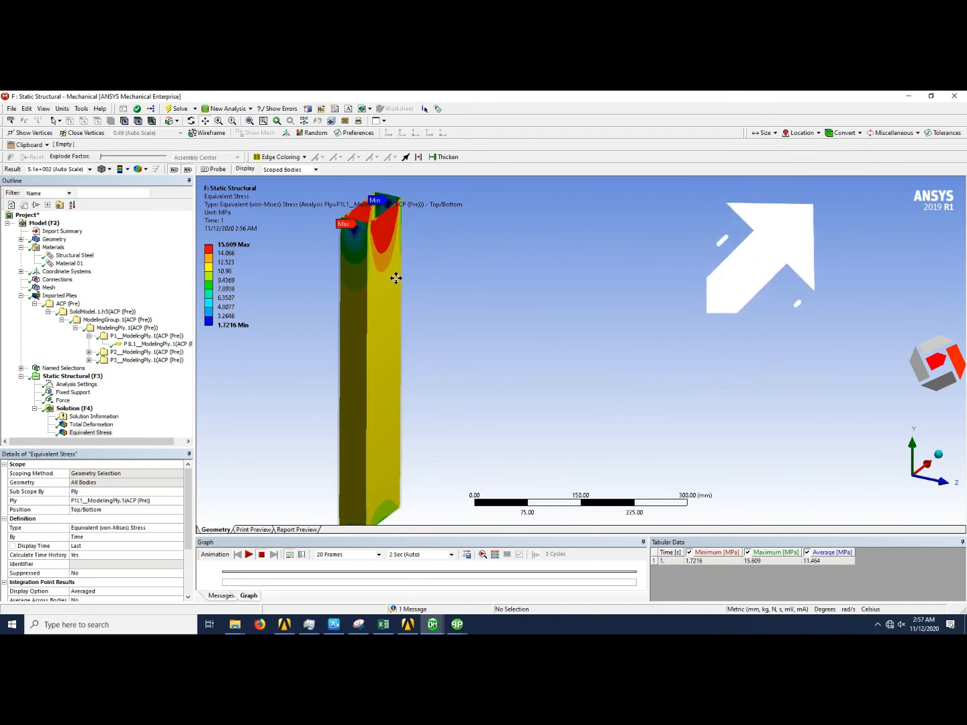
scroll(413, 292, down, 4)
drag(429, 306, 569, 304)
scroll(410, 313, up, 1)
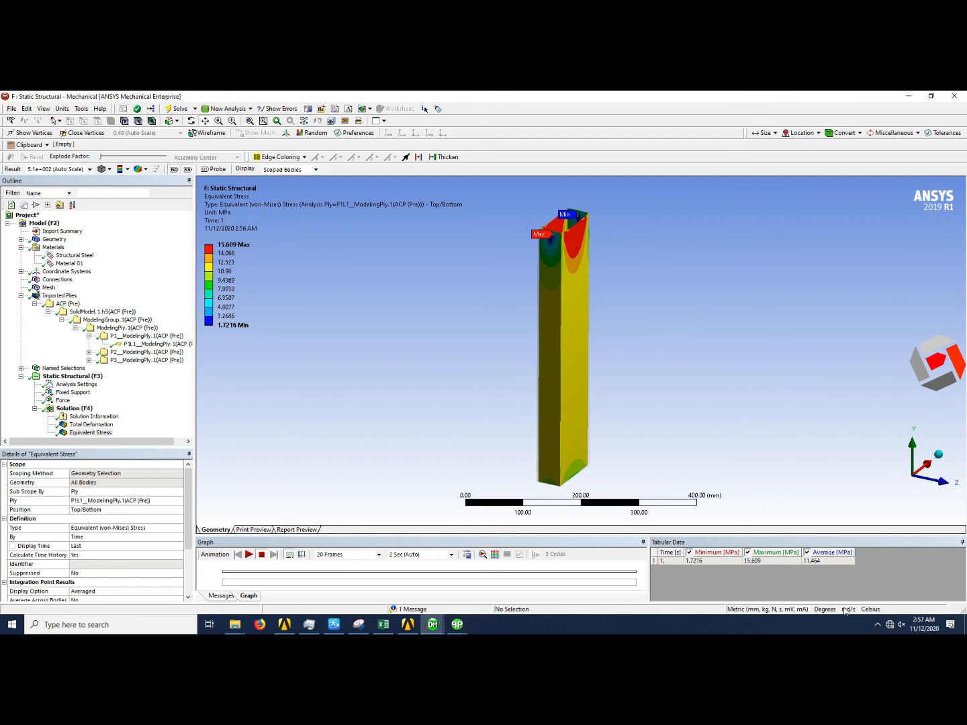
click(877, 624)
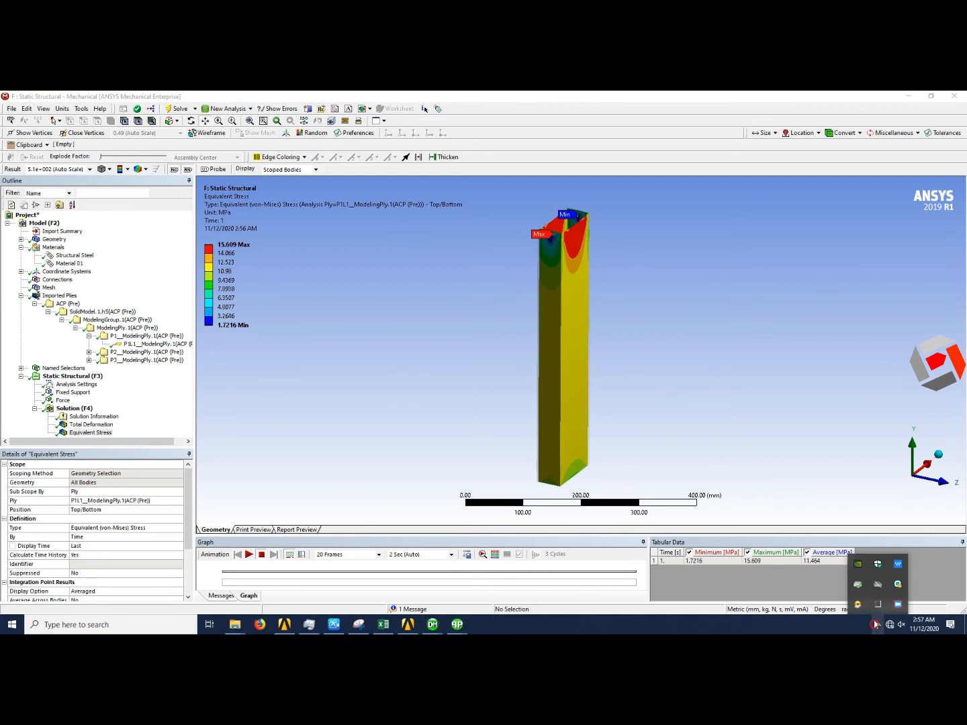
right_click(896, 606)
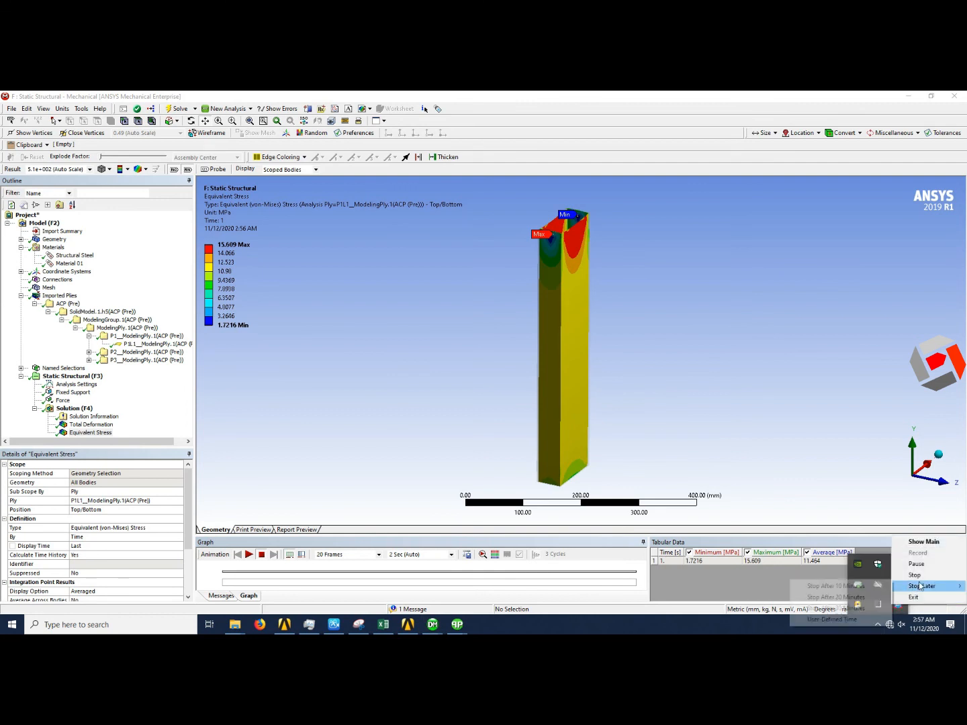